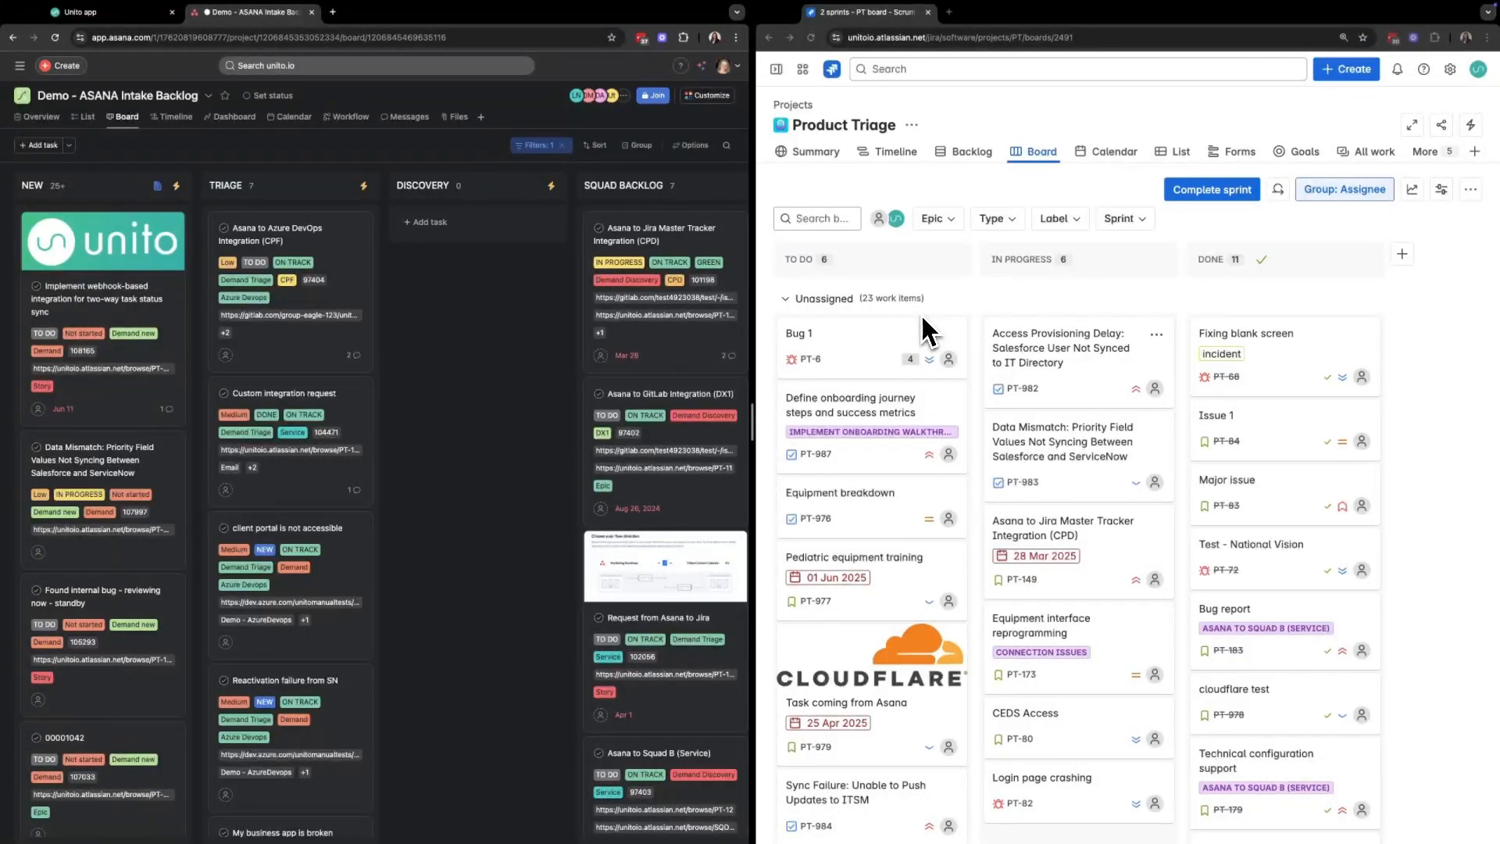
- Open the "Launch AI-Powered Product Recommendation Engine" task in the DISCOVERY section and set its Jira Issue Type to Epic
click(110, 14)
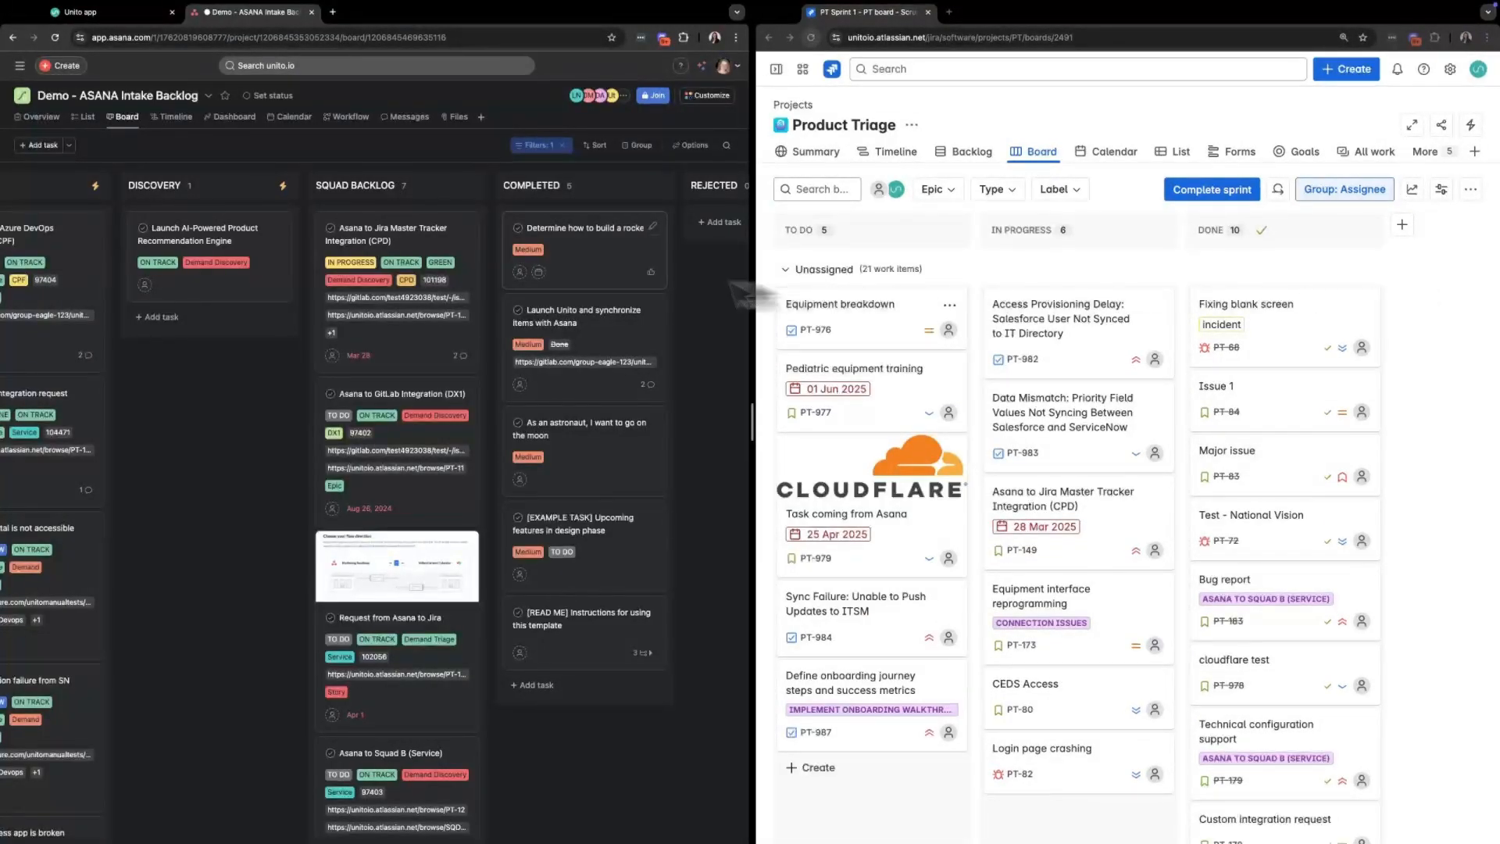
click(270, 284)
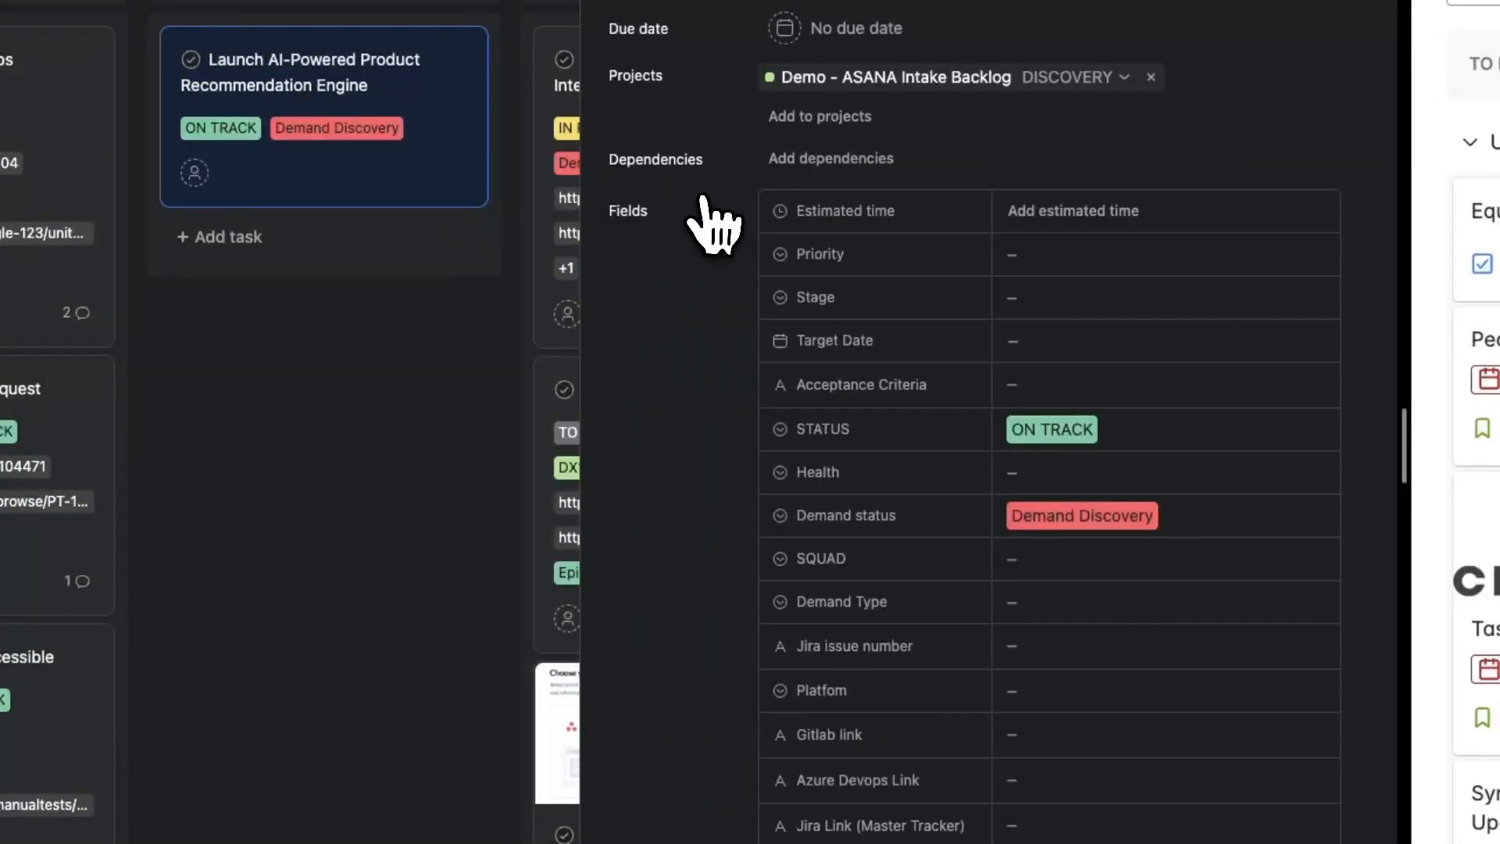
scroll(717, 222, down, 10)
click(1051, 606)
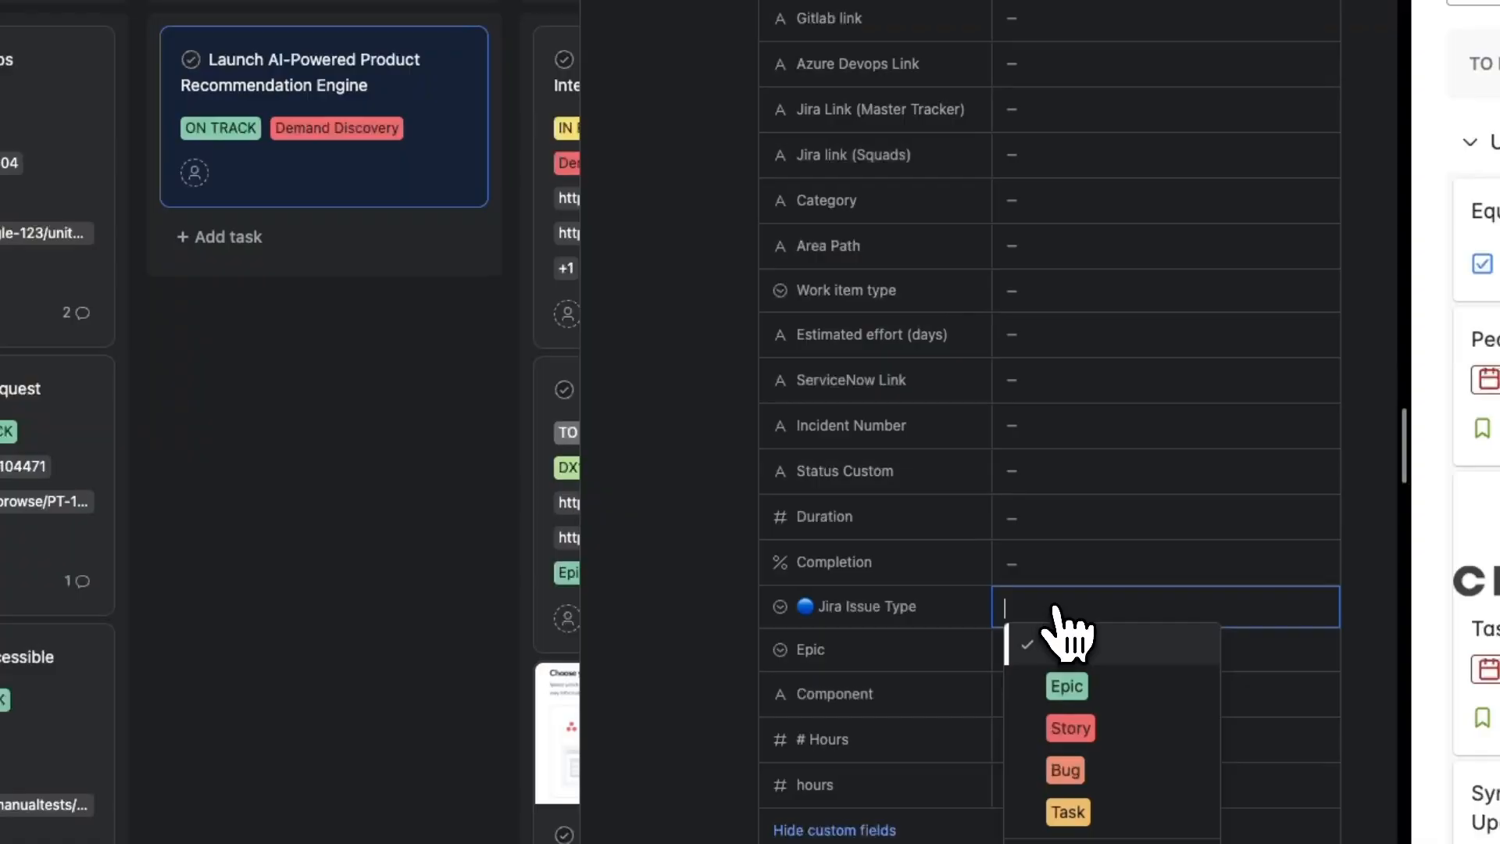
click(1082, 686)
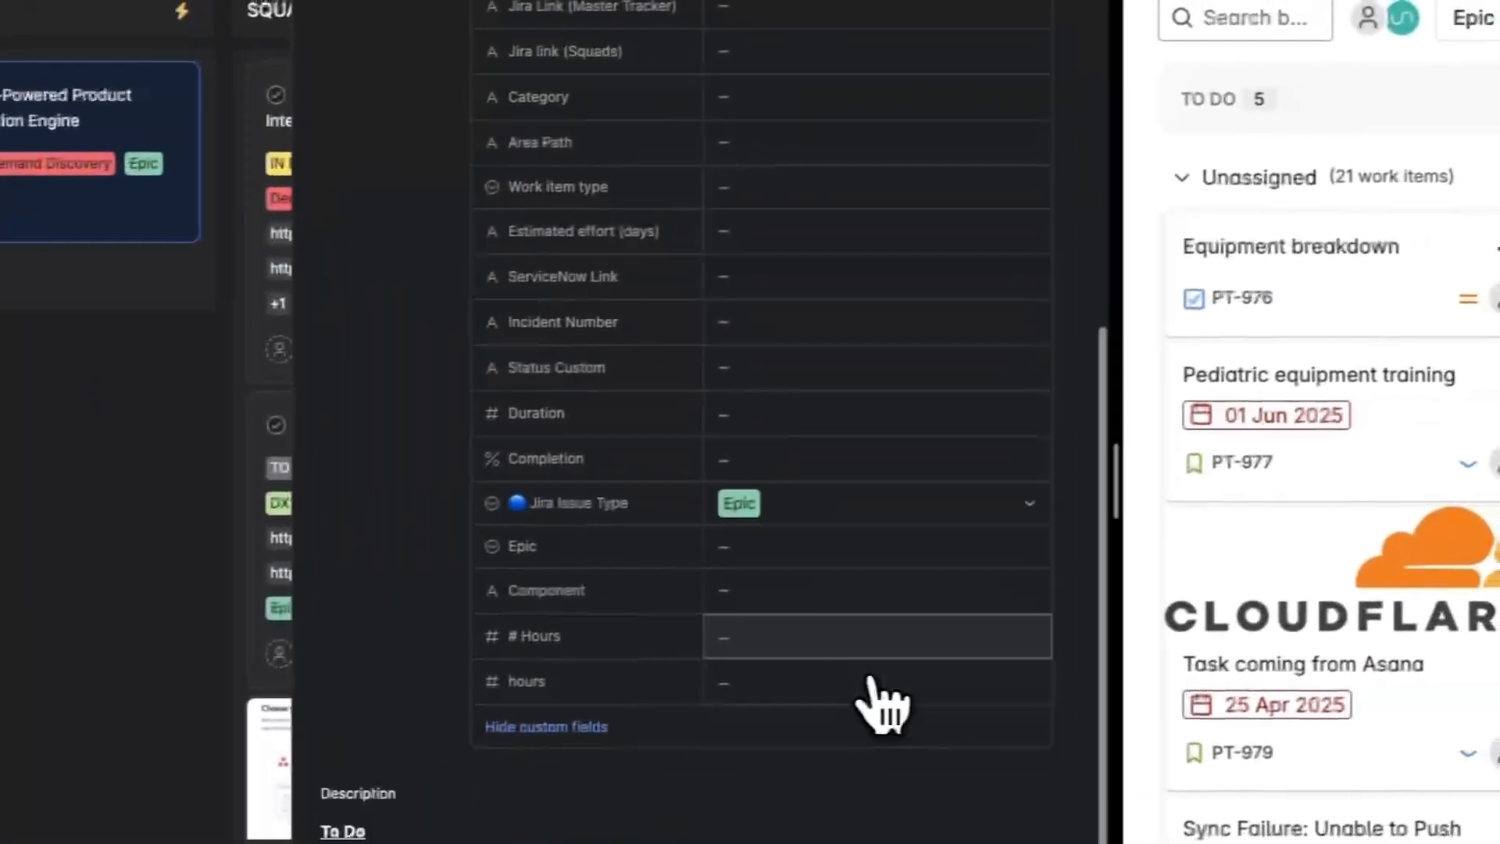
- Set the "Launch AI-Powered Product Recommendation Engine" task's due date to June 19, 2025
scroll(1158, 669, down, 3)
scroll(1157, 668, up, 6)
scroll(862, 680, up, 8)
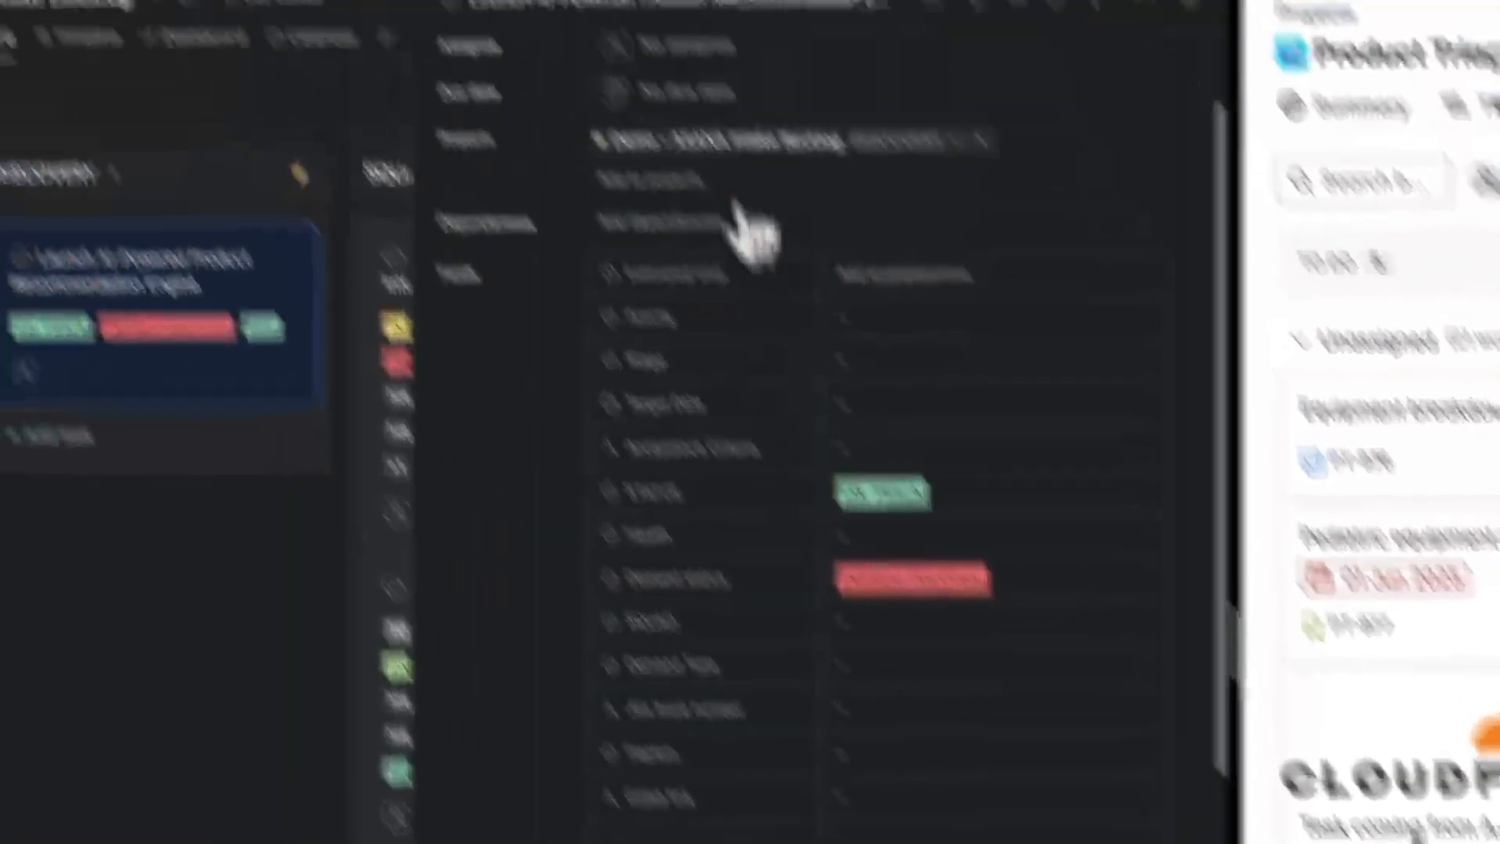
click(782, 310)
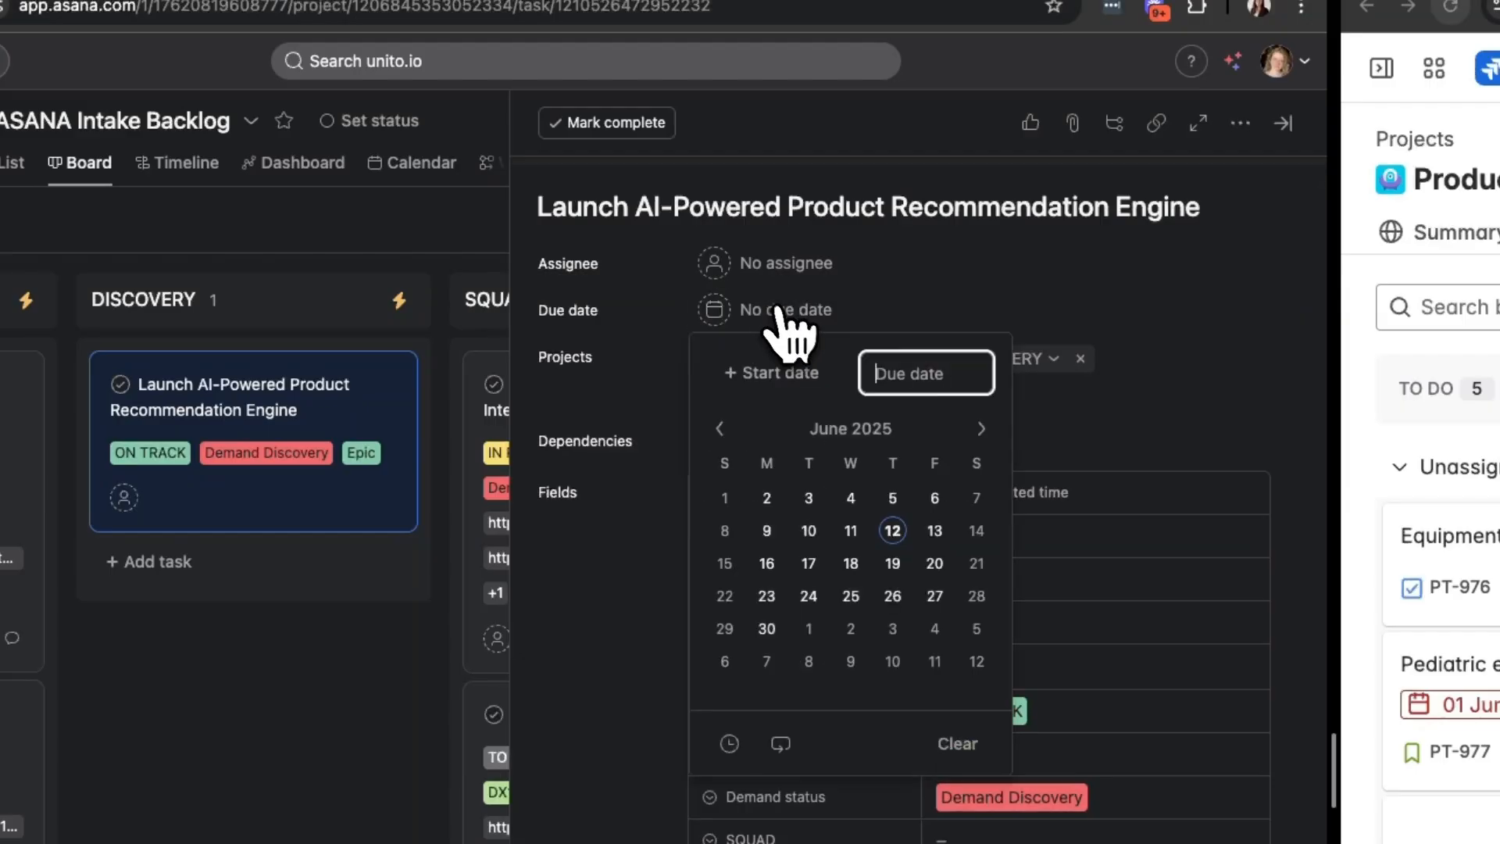
click(893, 563)
click(604, 588)
- Post the comment "Check this out, team!" on the task and attach the Unito logo image
scroll(624, 621, down, 10)
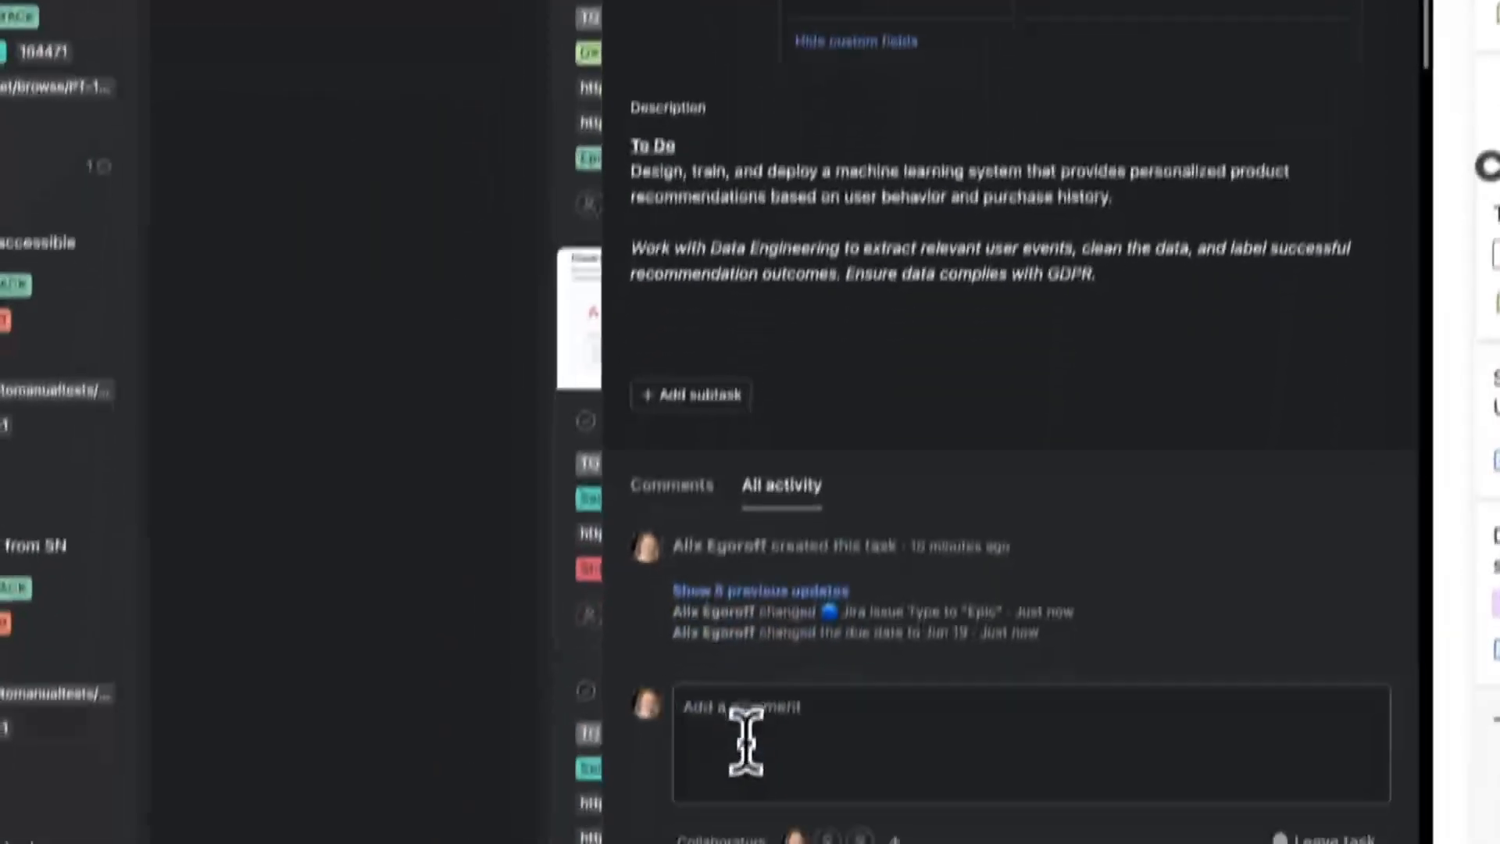
click(746, 740)
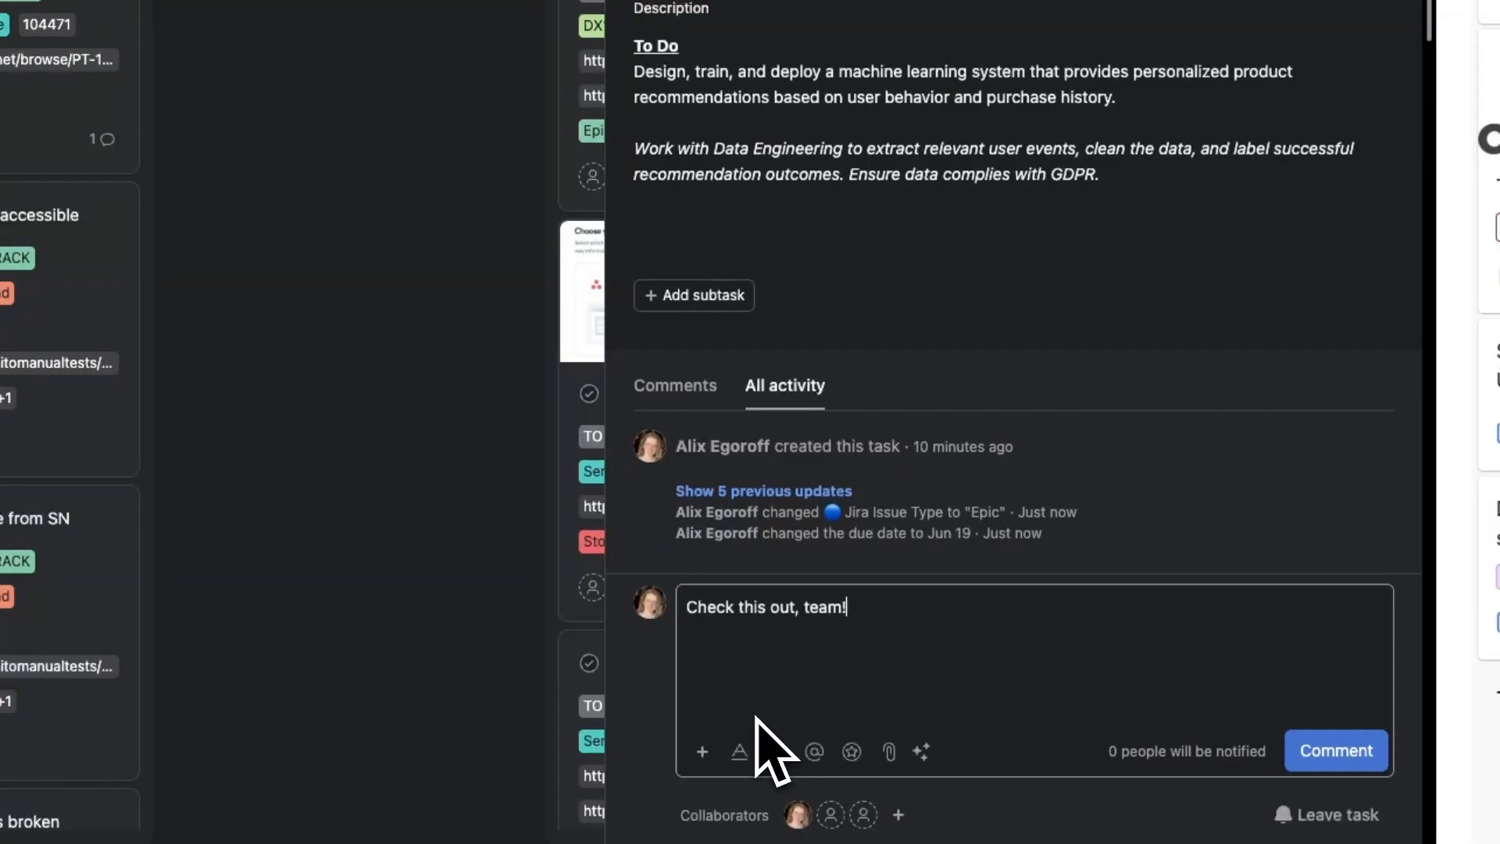
key(ctrl+Return)
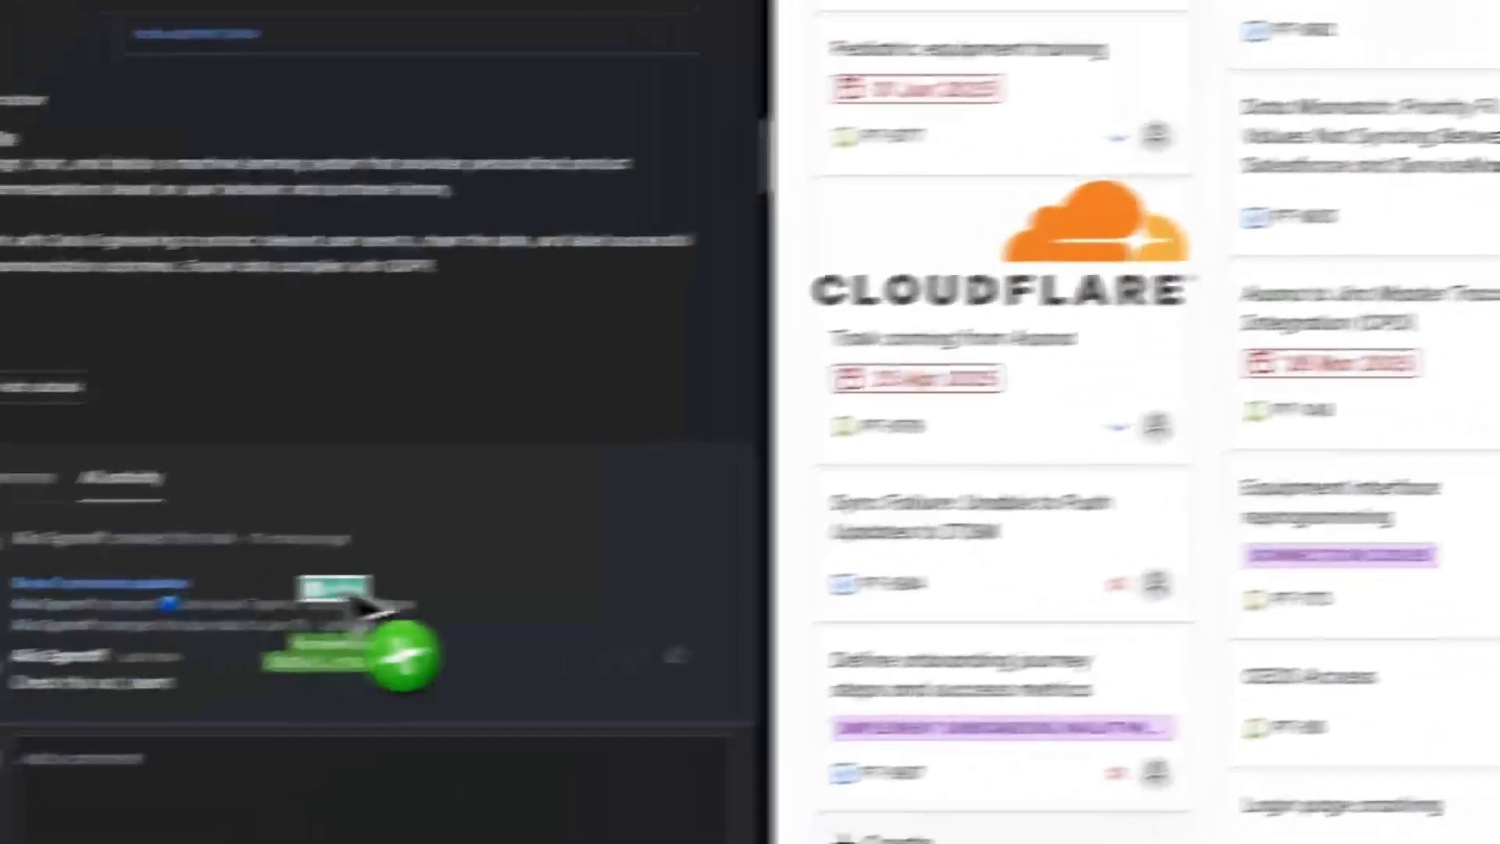
drag(359, 602, 396, 620)
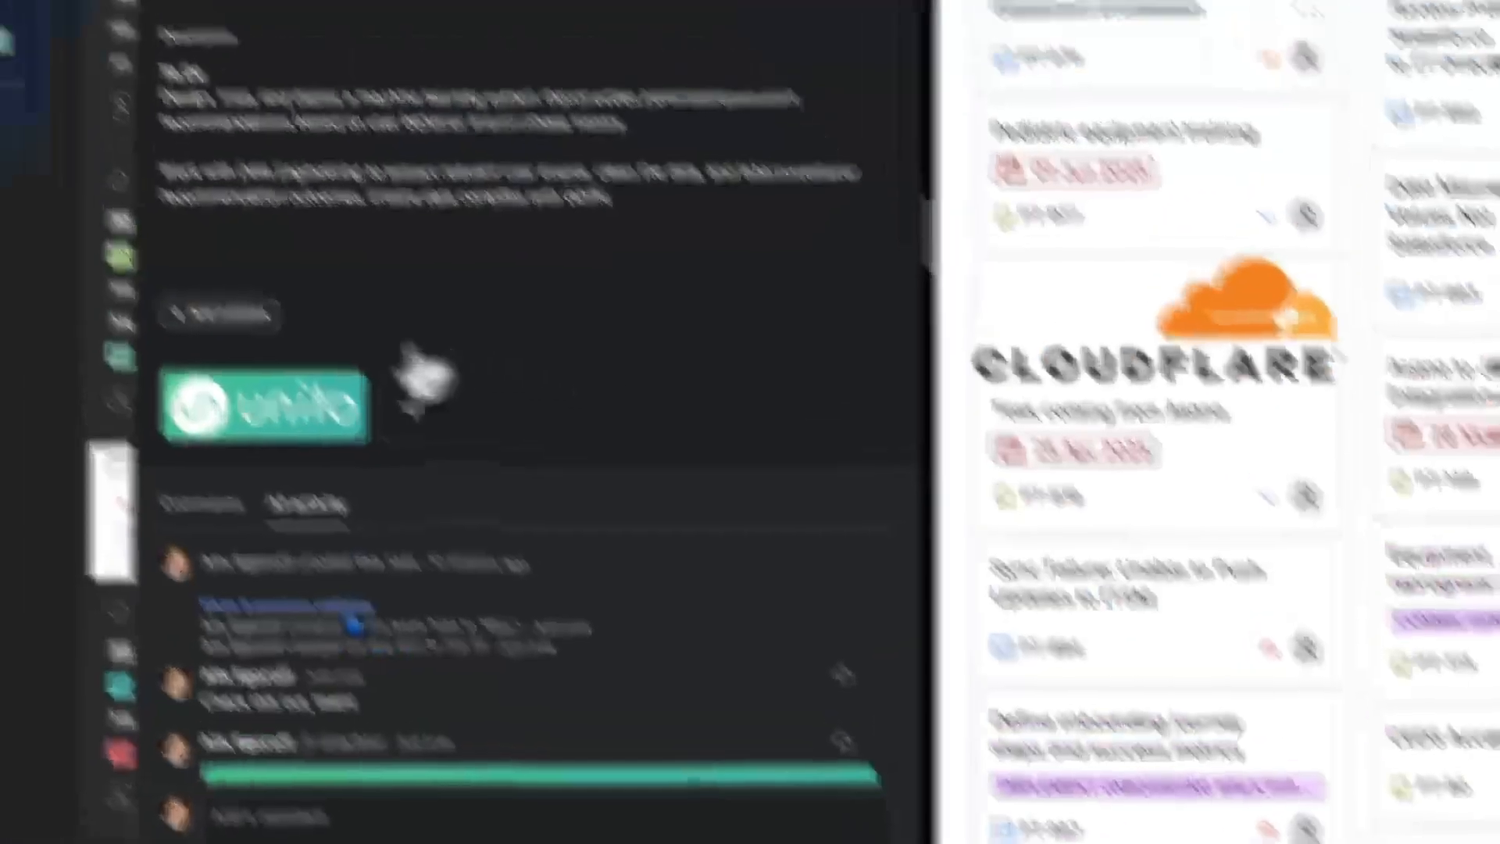
- Add a subtask "Work with Data Engineering to extract relevant user events, clean the data, and label successful recommendation outcomes. Ensure data complies with GDPR."
click(127, 271)
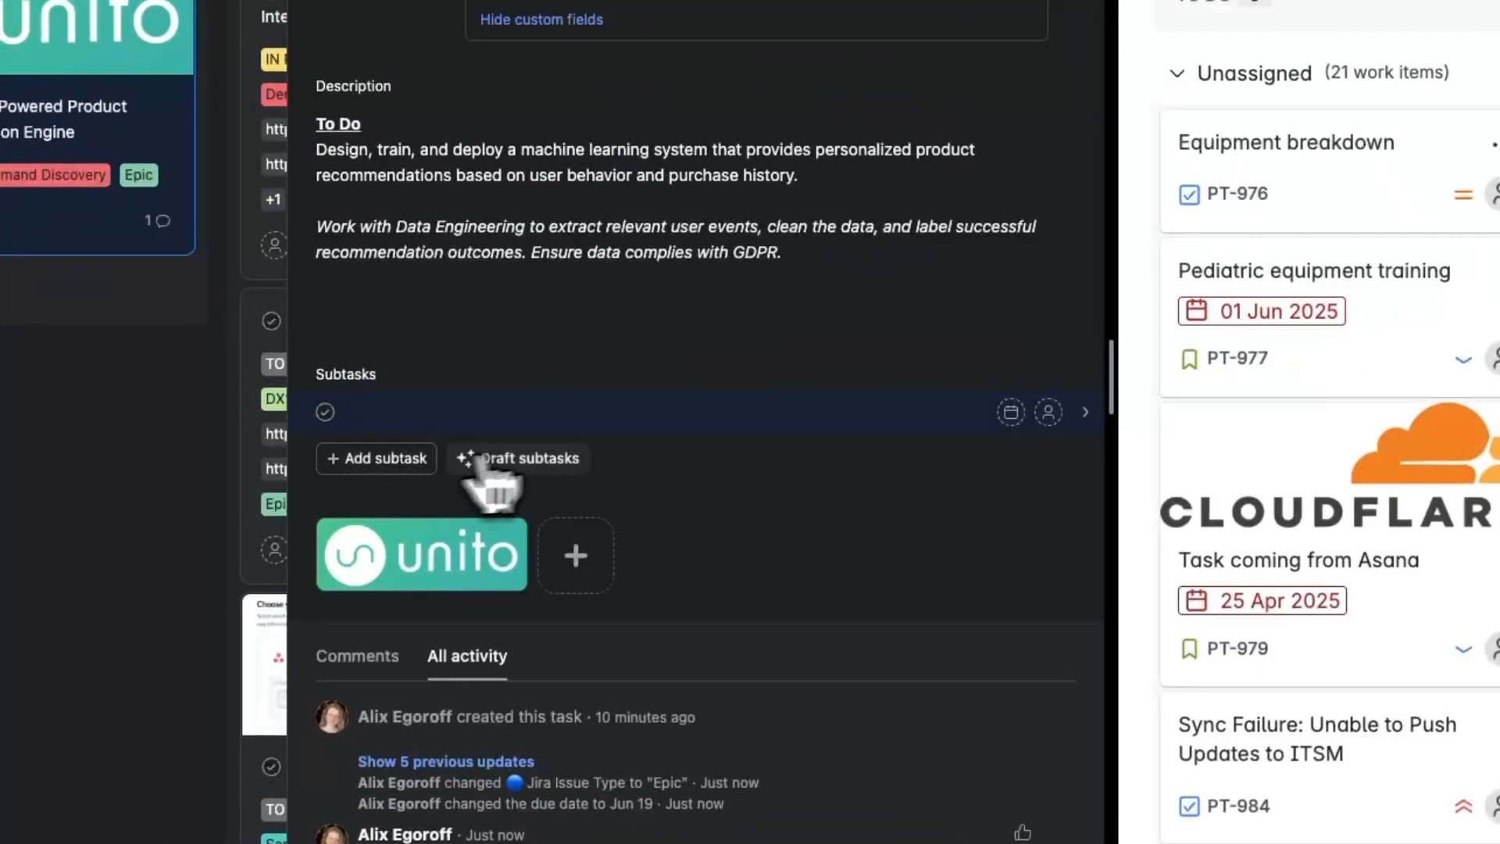
text(Work with Data Engineering to extract relevant user events, clean the data, and label successful recommendation outcomes. Ensure data complies with GDPR.)
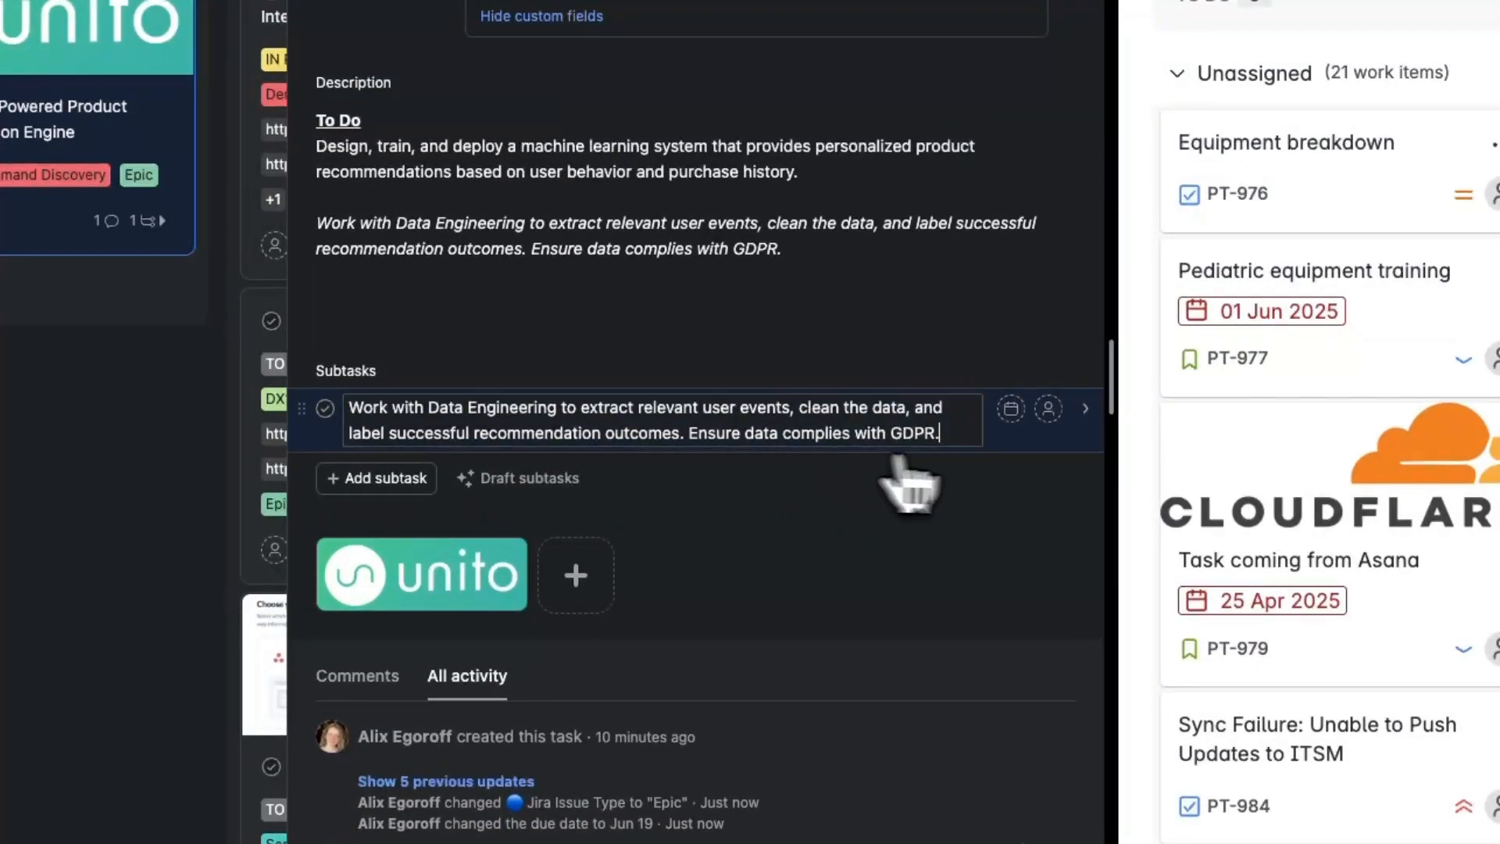
key(Return)
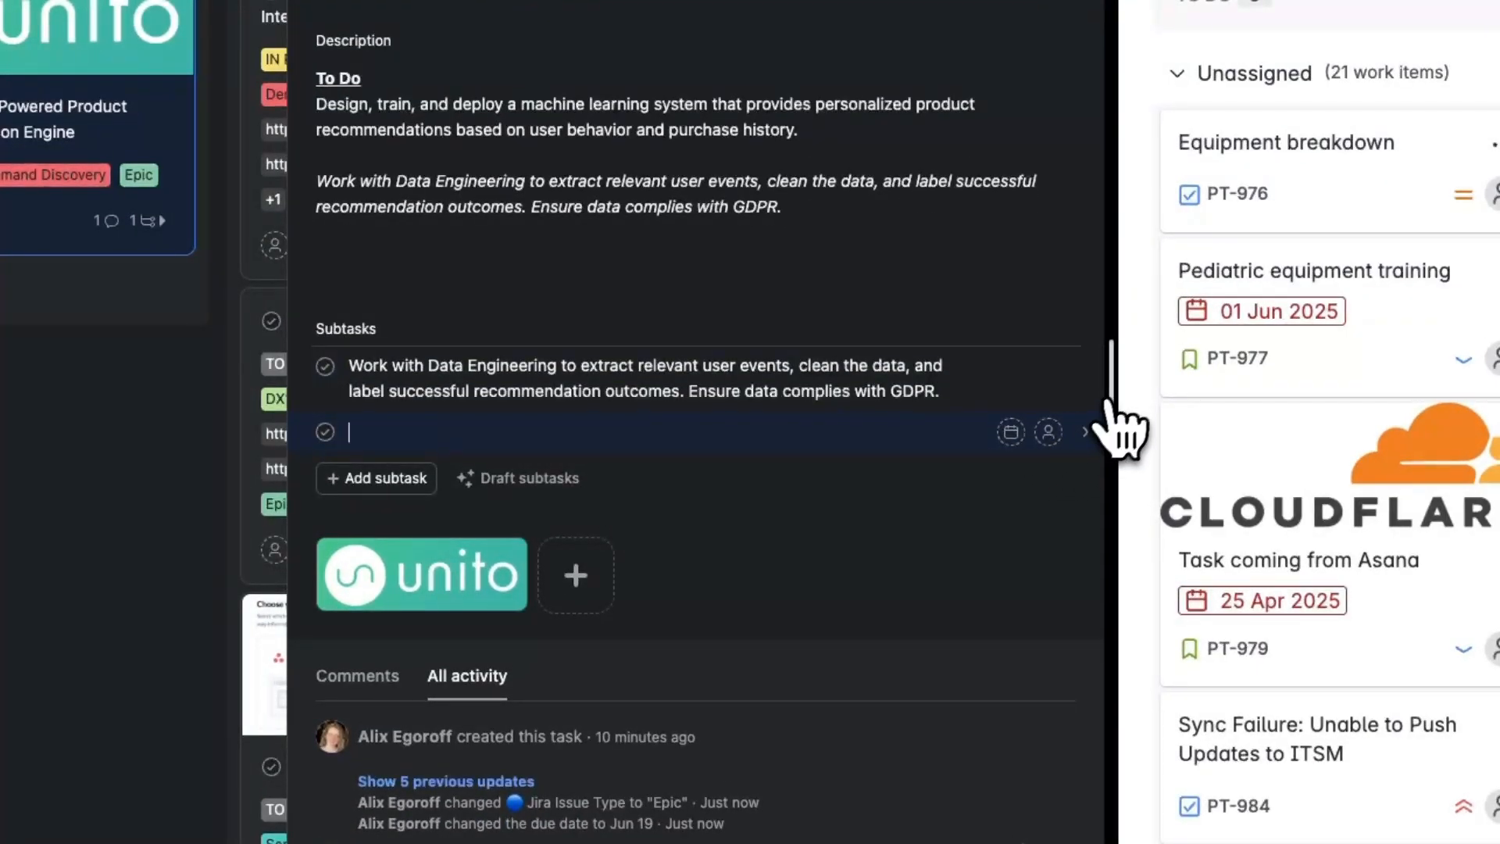
- Open the Data Engineering subtask, show its inherited fields and set its Jira Issue Type to Task
click(1086, 378)
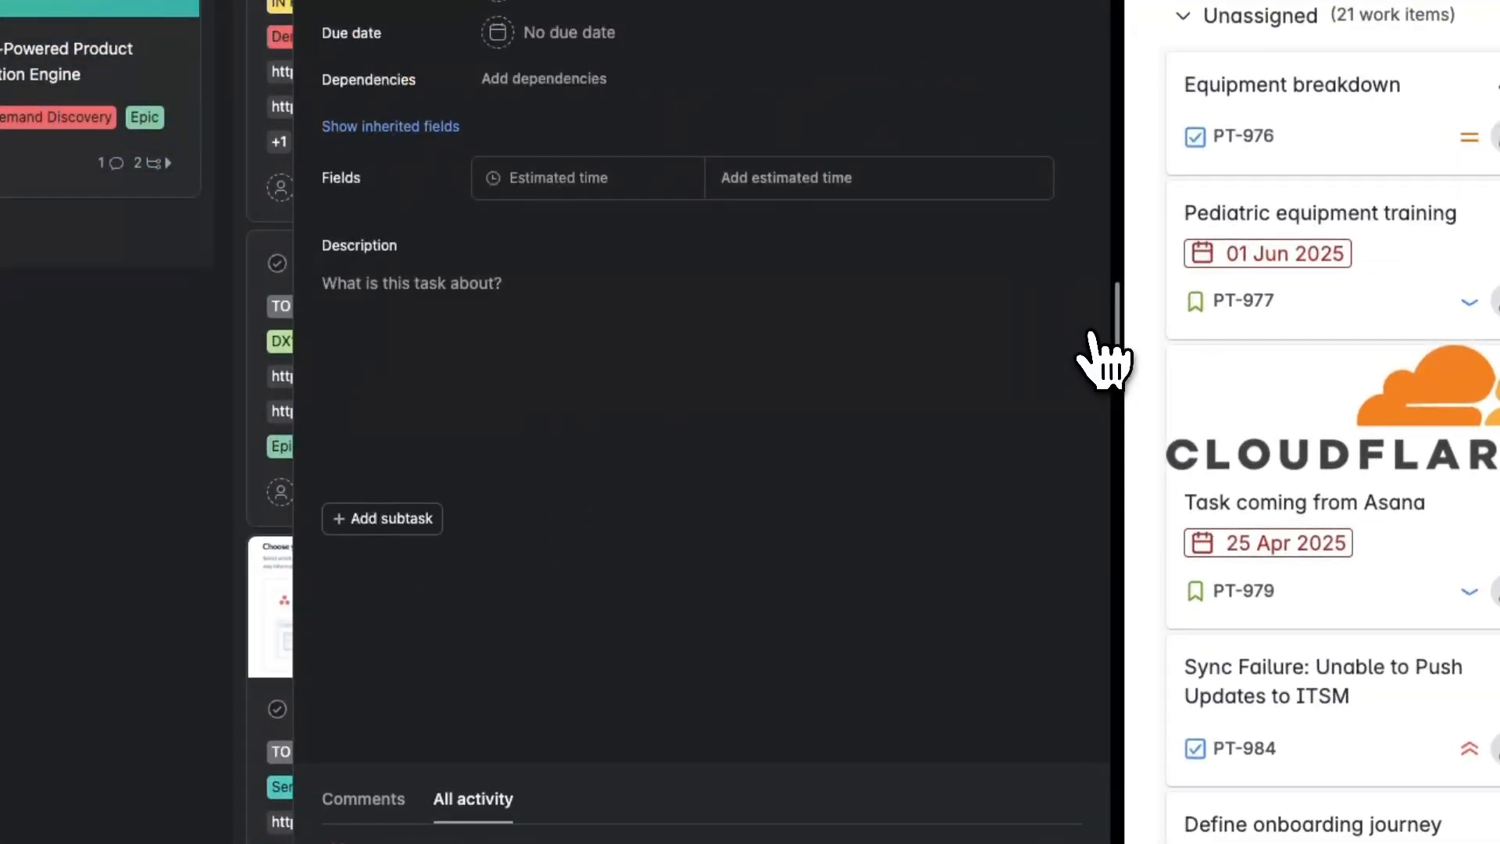
click(414, 127)
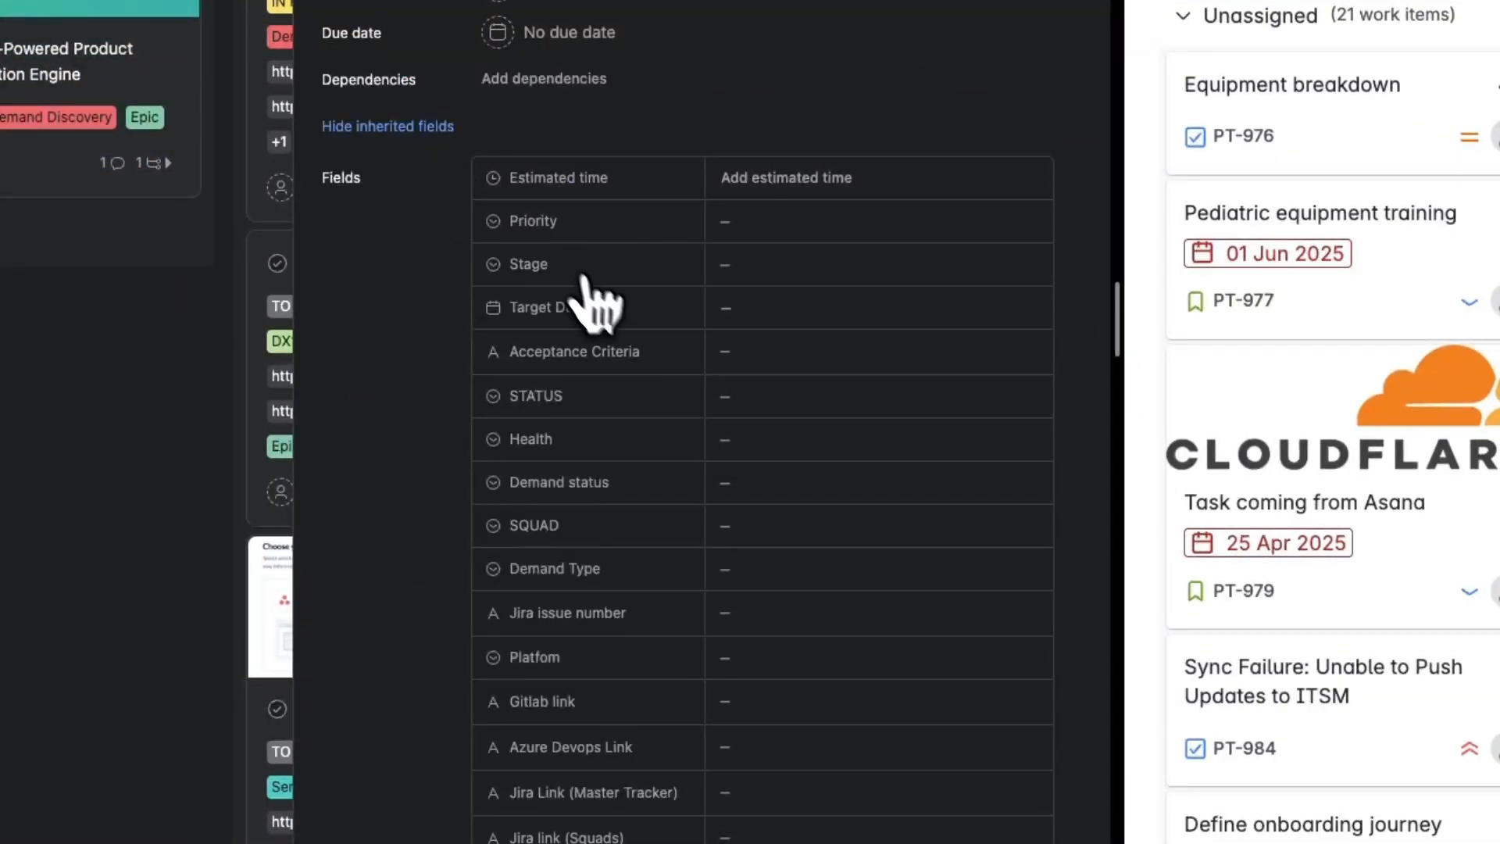
scroll(610, 313, down, 9)
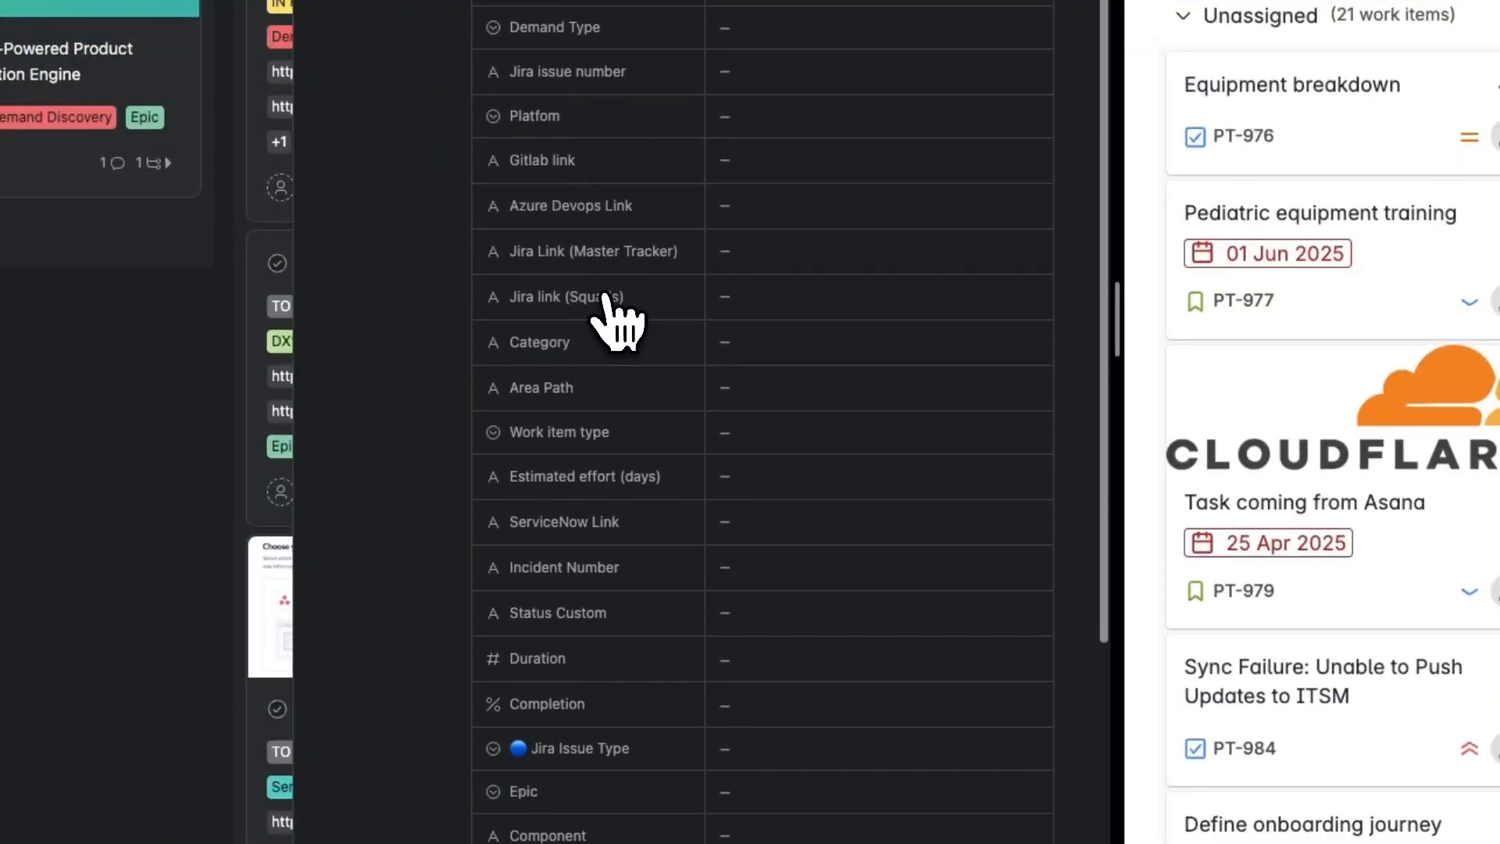
click(738, 600)
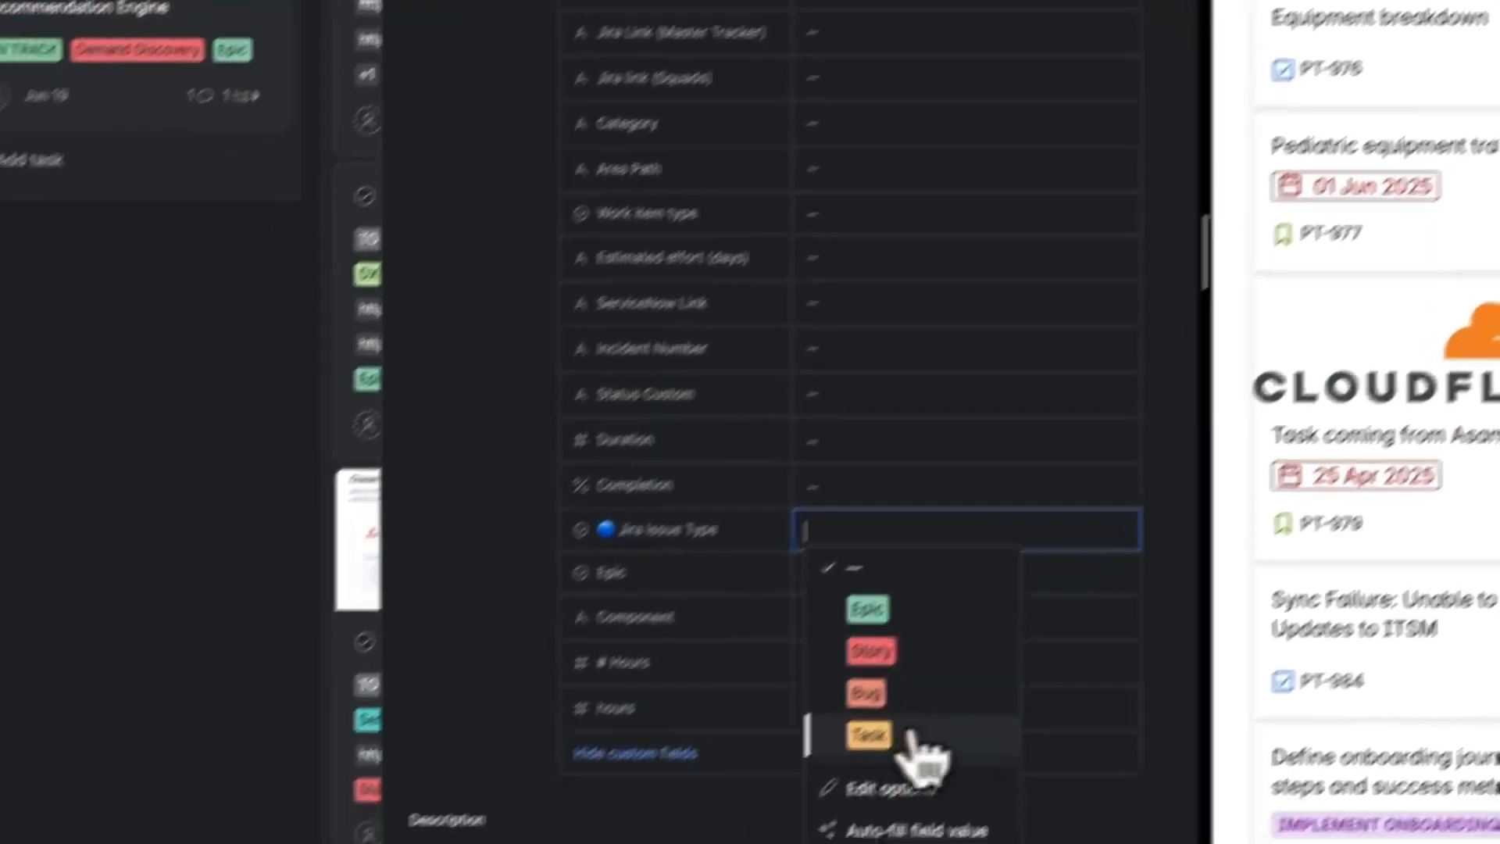
click(785, 805)
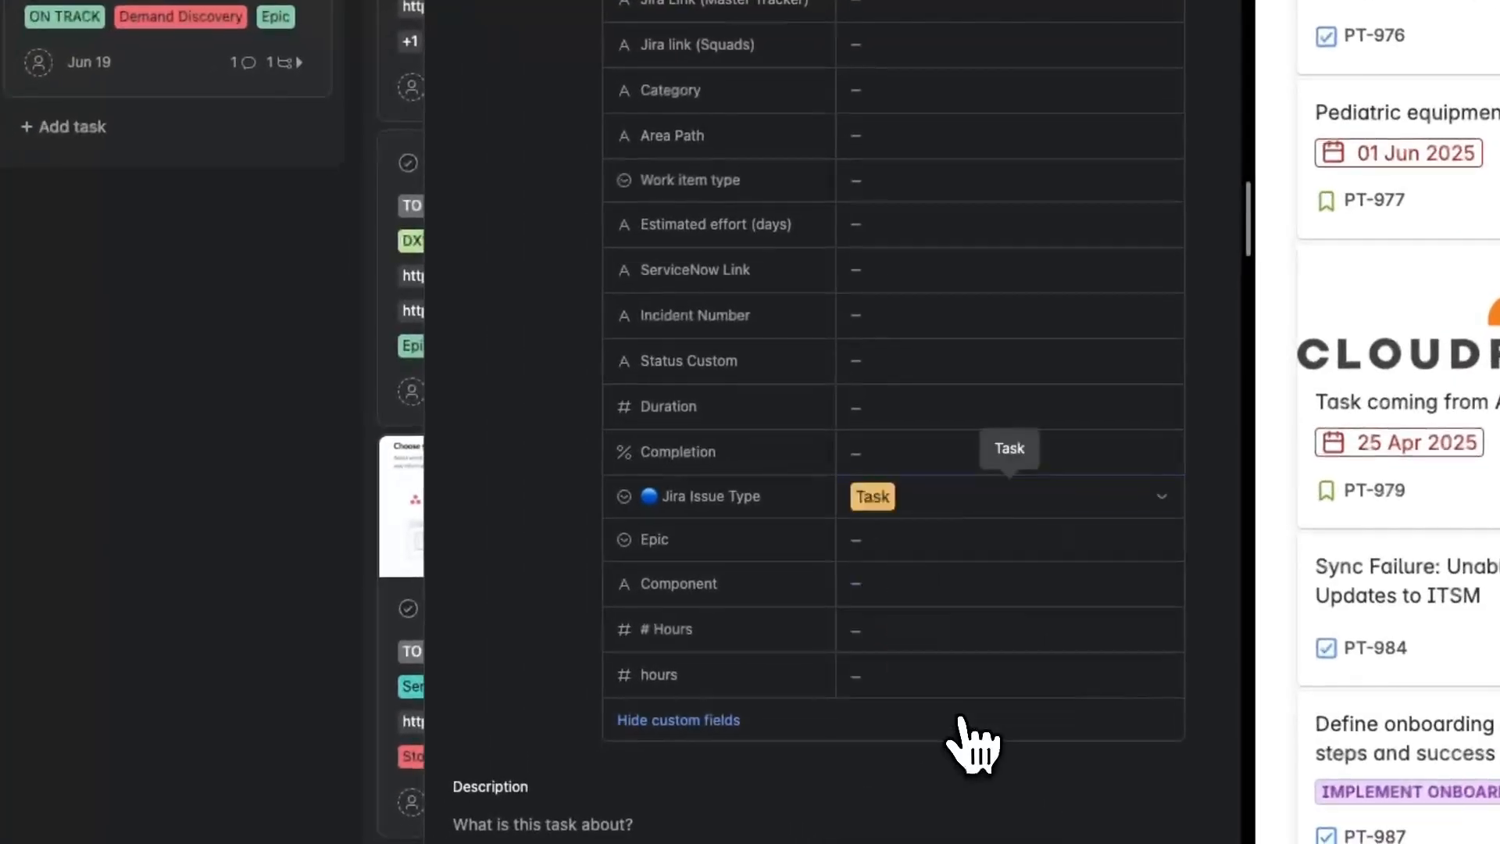
- Set the subtask's due date to June 17, 2025 and its Demand Type to CPD
scroll(578, 610, up, 9)
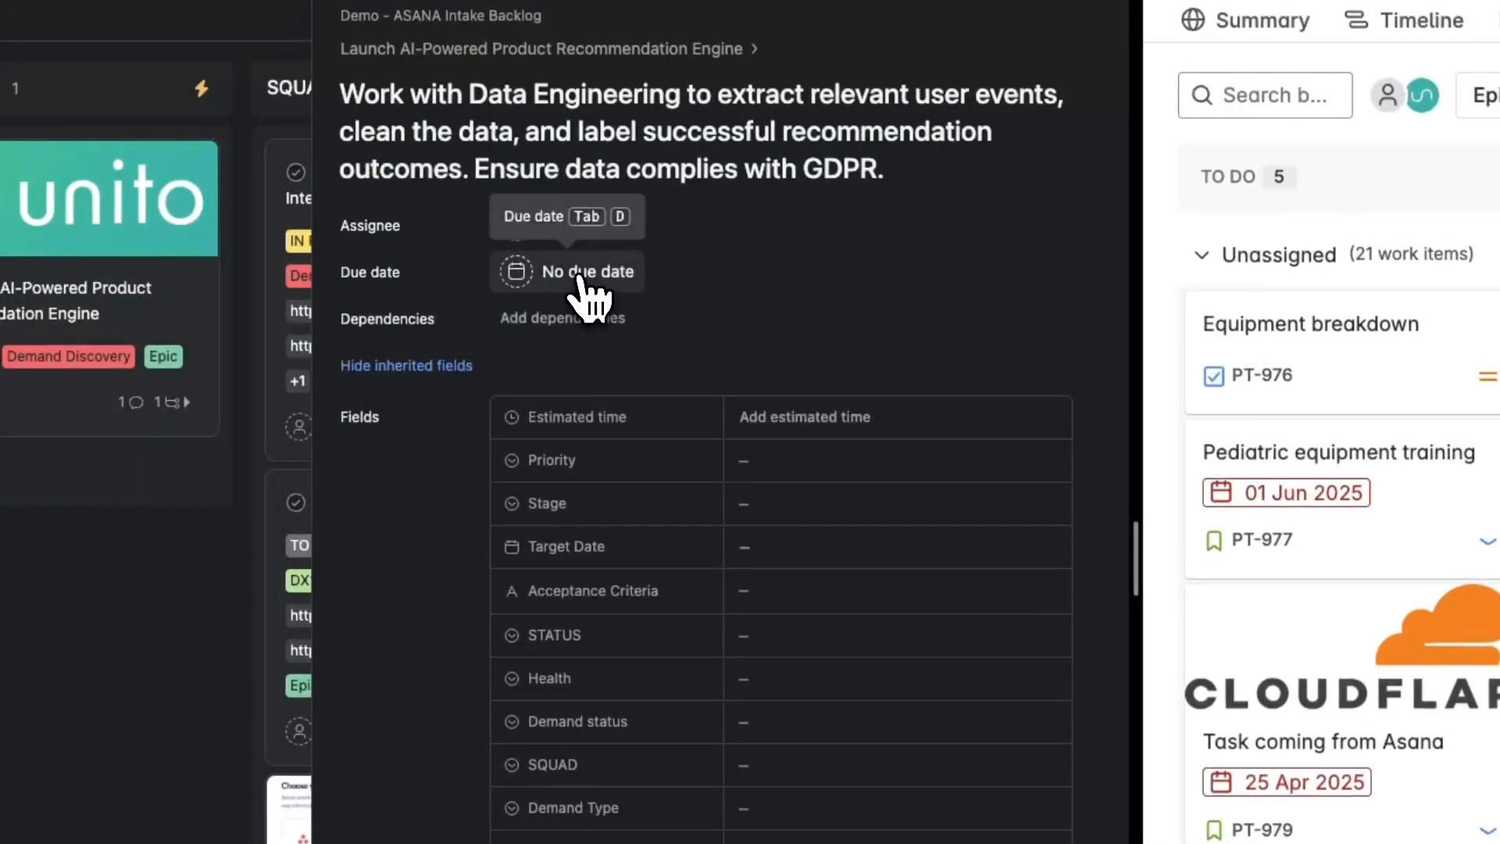
click(664, 33)
click(611, 525)
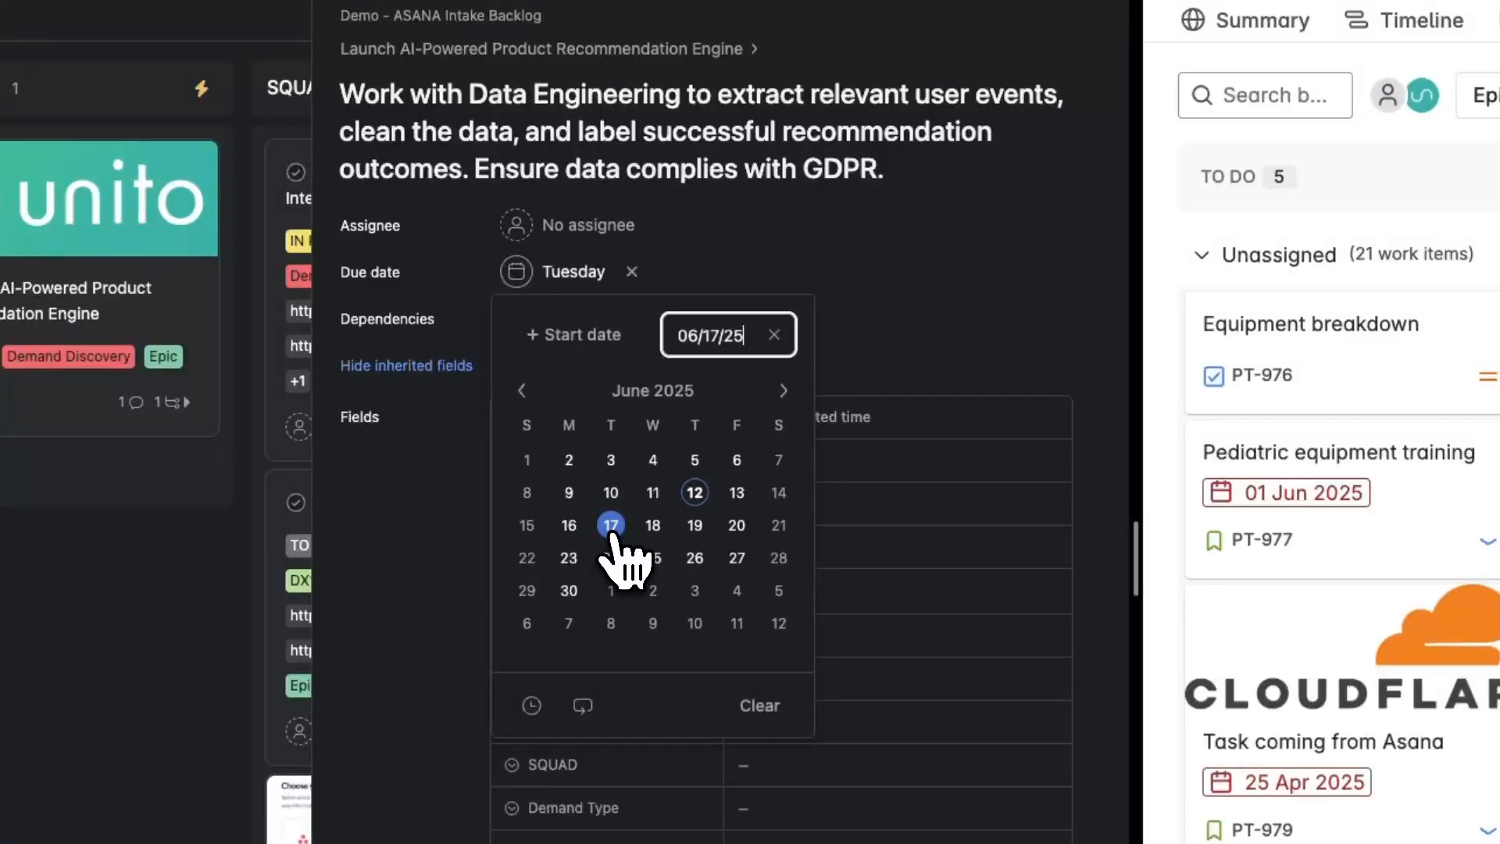
click(967, 313)
scroll(893, 381, down, 5)
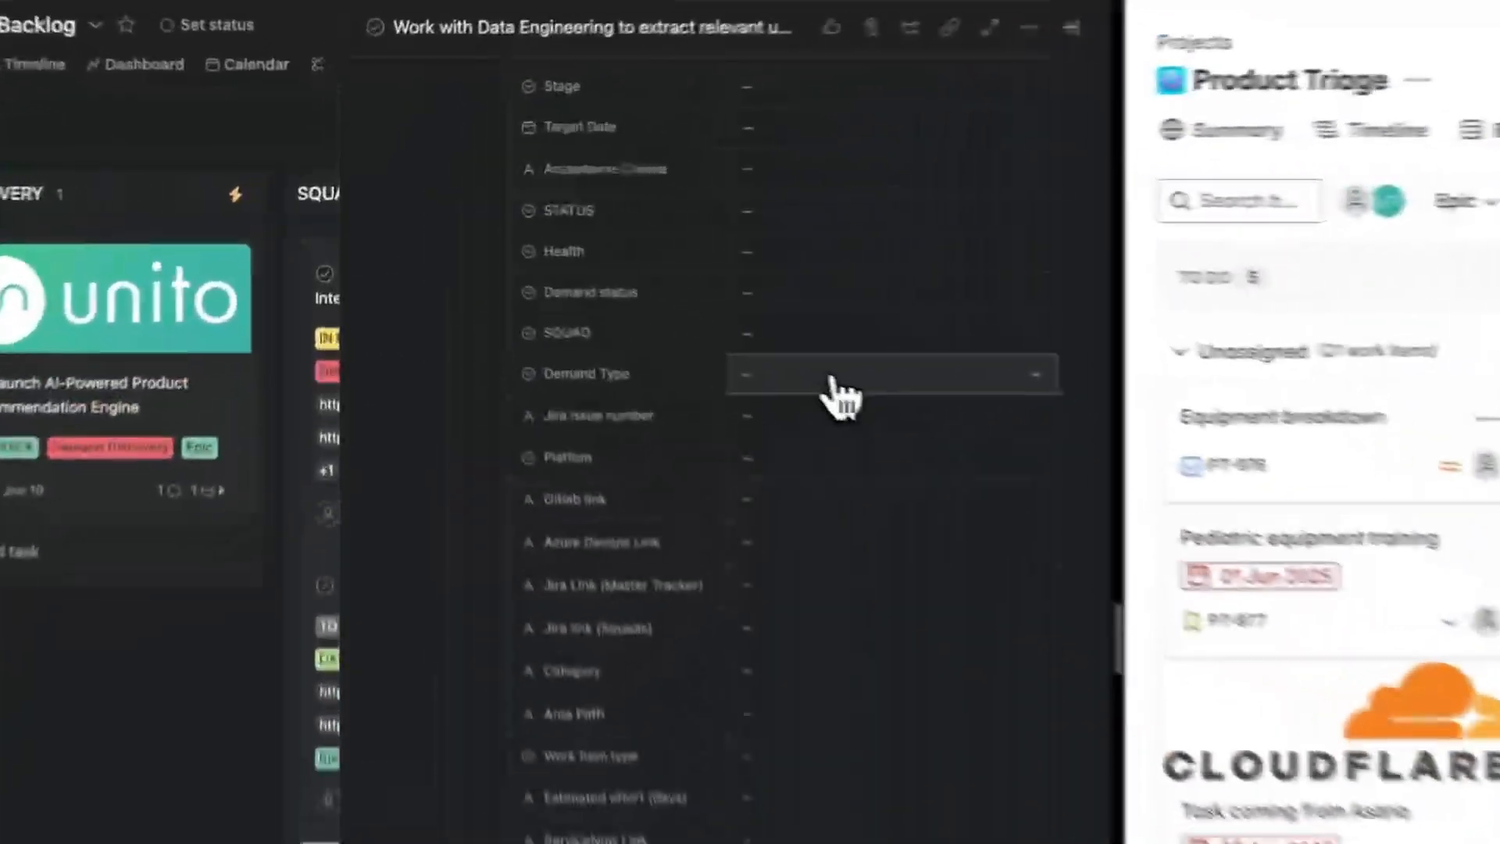
click(839, 284)
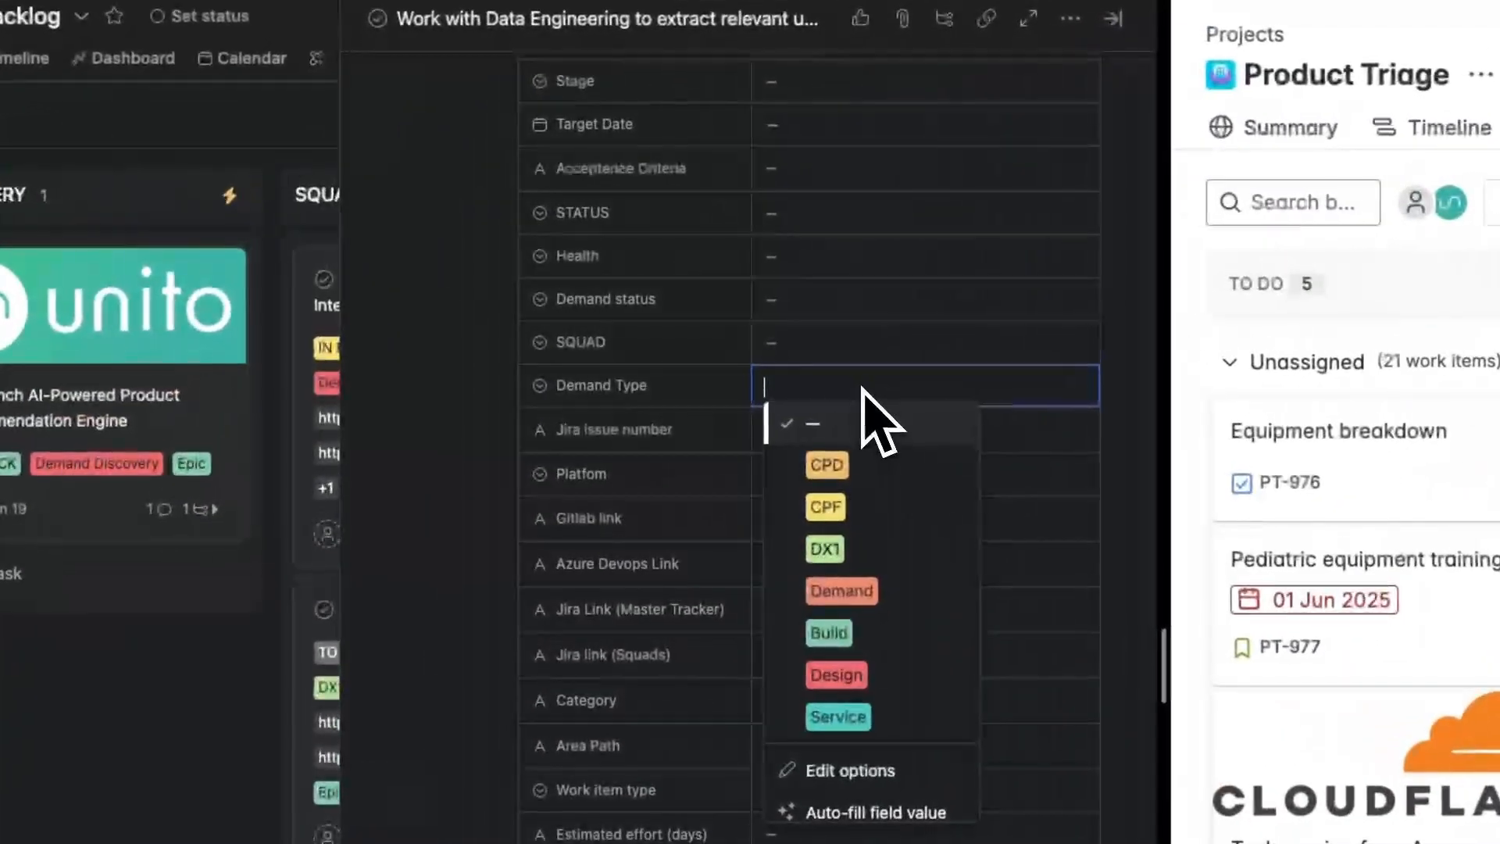
click(883, 473)
- Return to the parent task "Launch AI-Powered Product Recommendation Engine" and set its Demand Type to CPD
scroll(837, 471, up, 6)
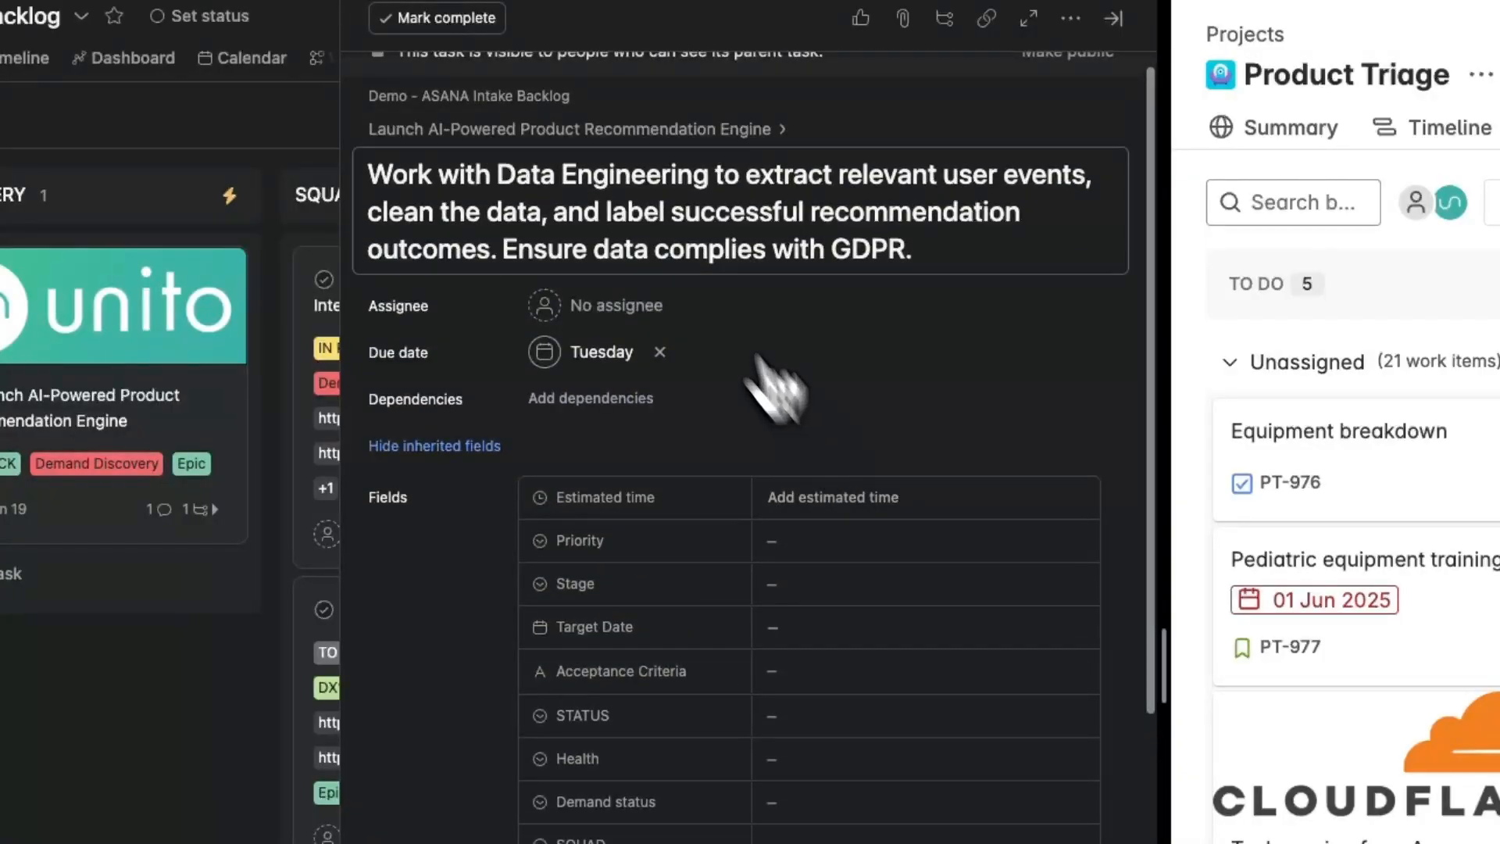
click(617, 130)
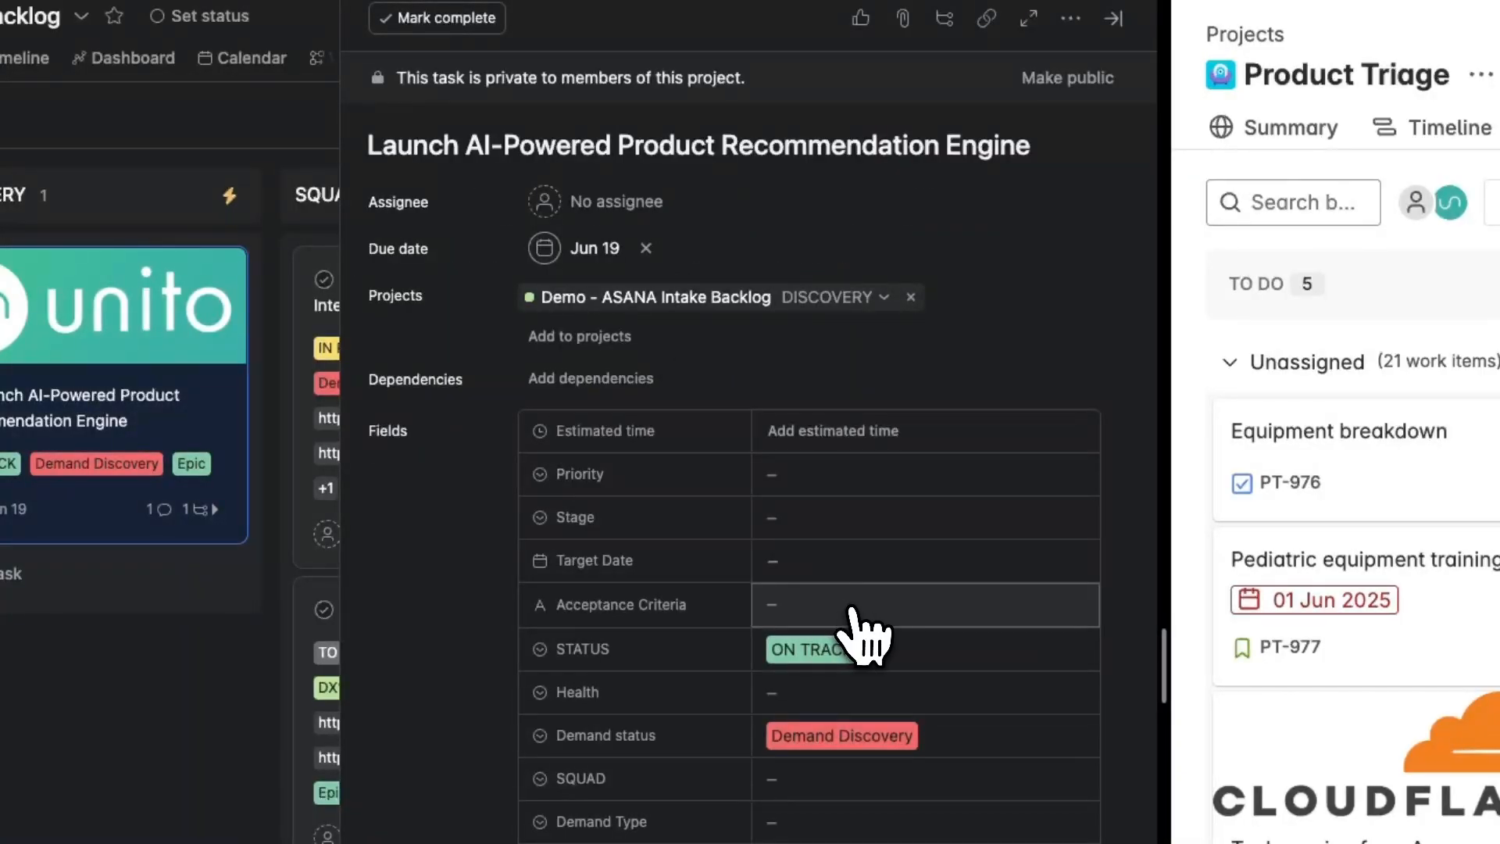
scroll(875, 688, down, 2)
click(860, 723)
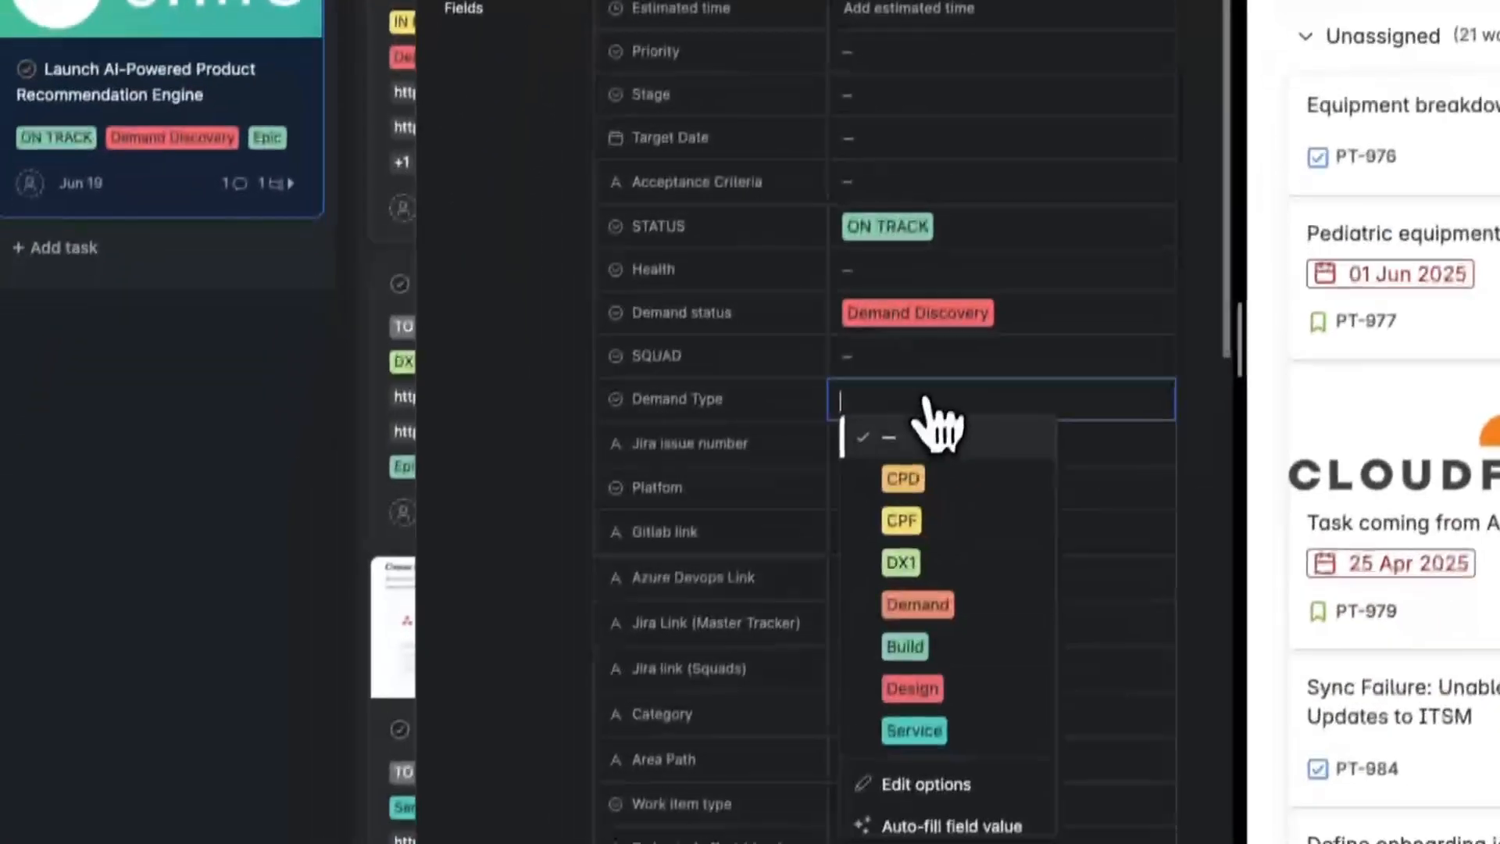
click(936, 471)
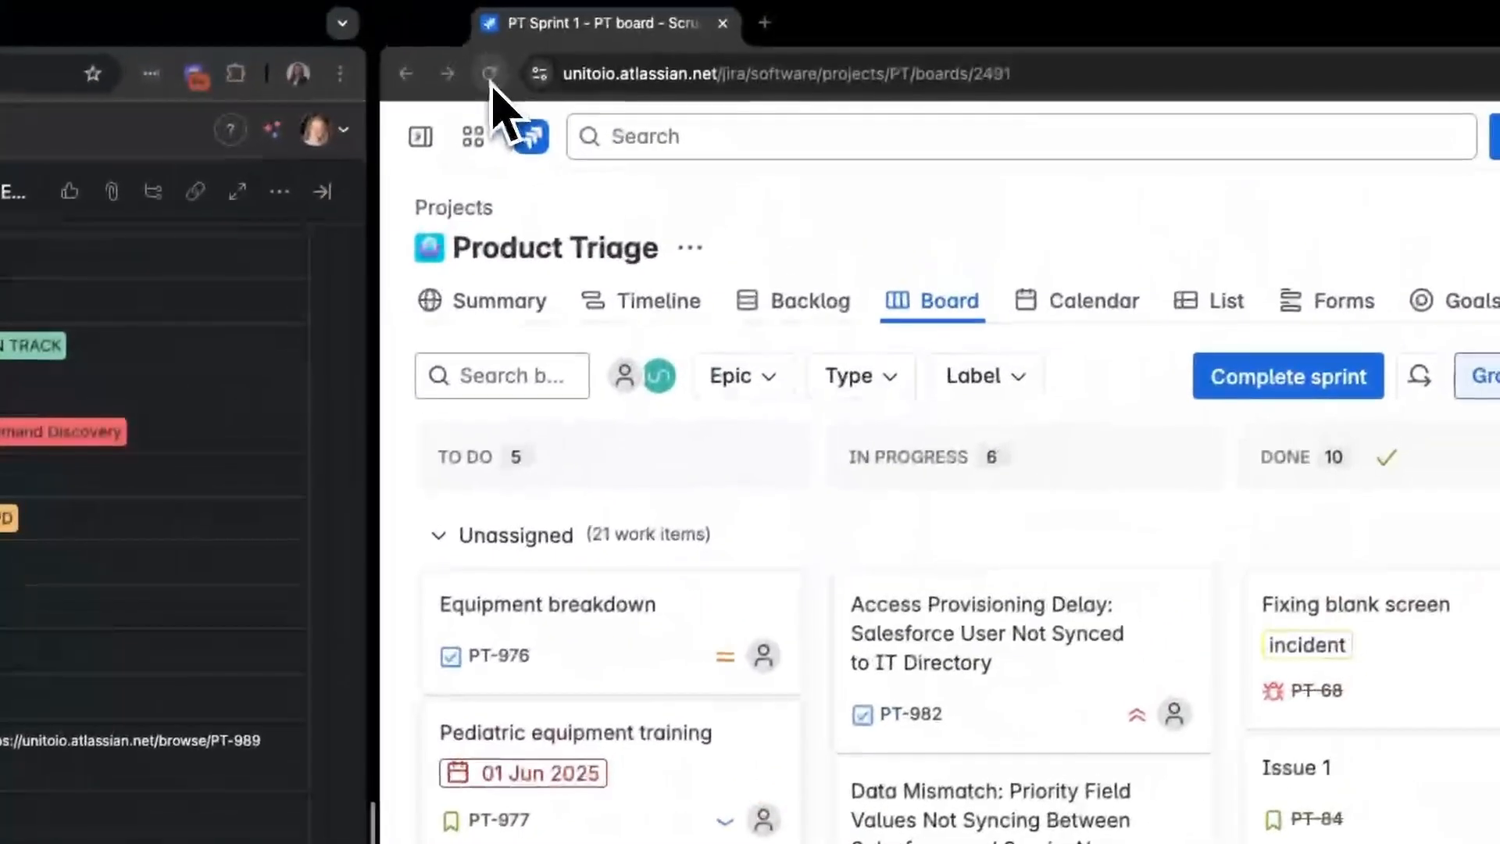
- Switch to Jira, refresh the Product Triage board and open the parent epic of the synced Data Engineering work item
click(490, 75)
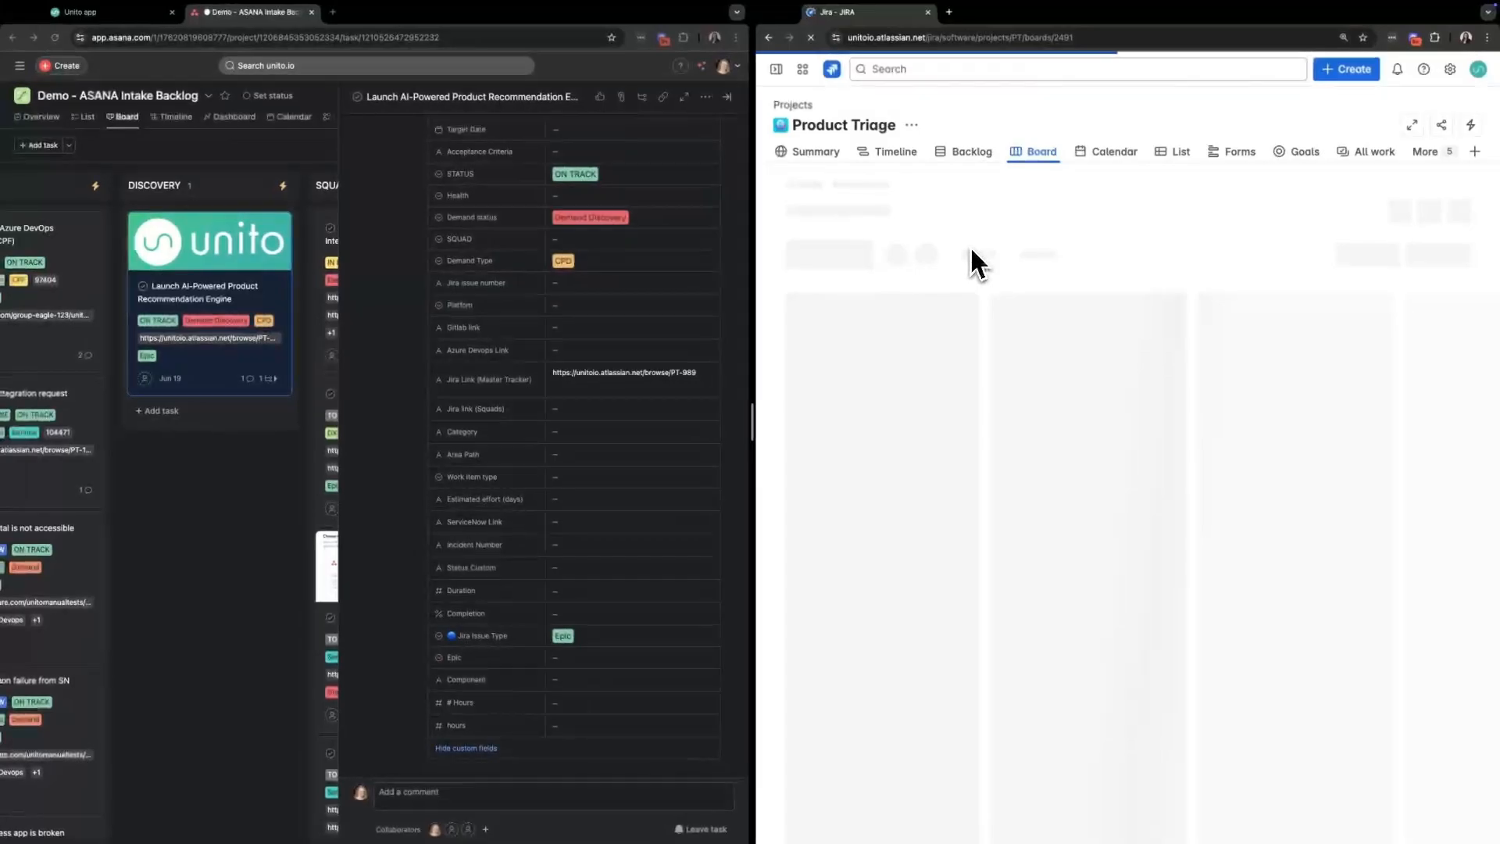
scroll(969, 311, down, 3)
scroll(974, 321, down, 2)
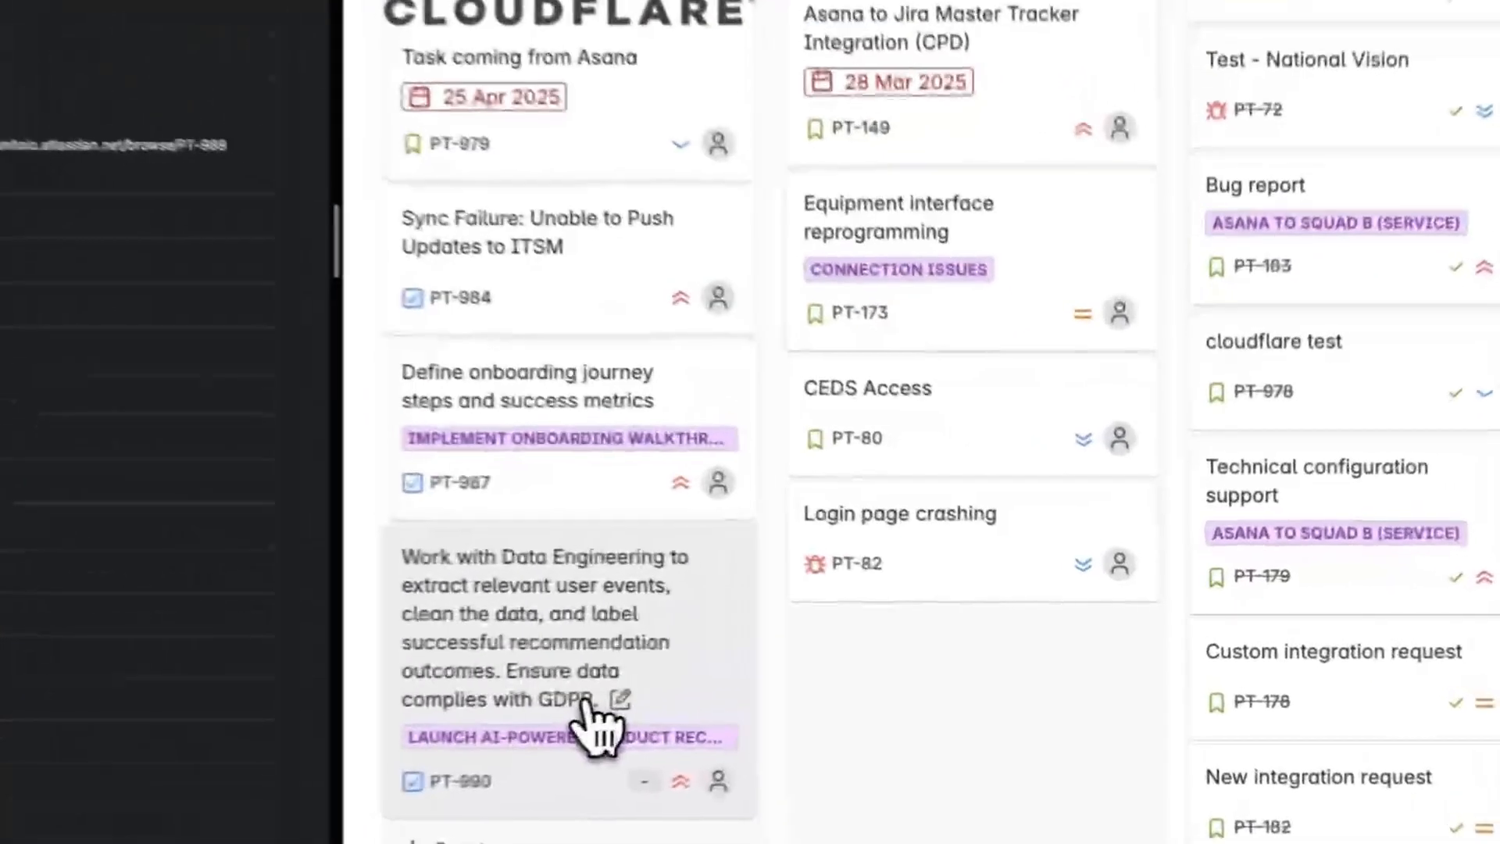
click(907, 643)
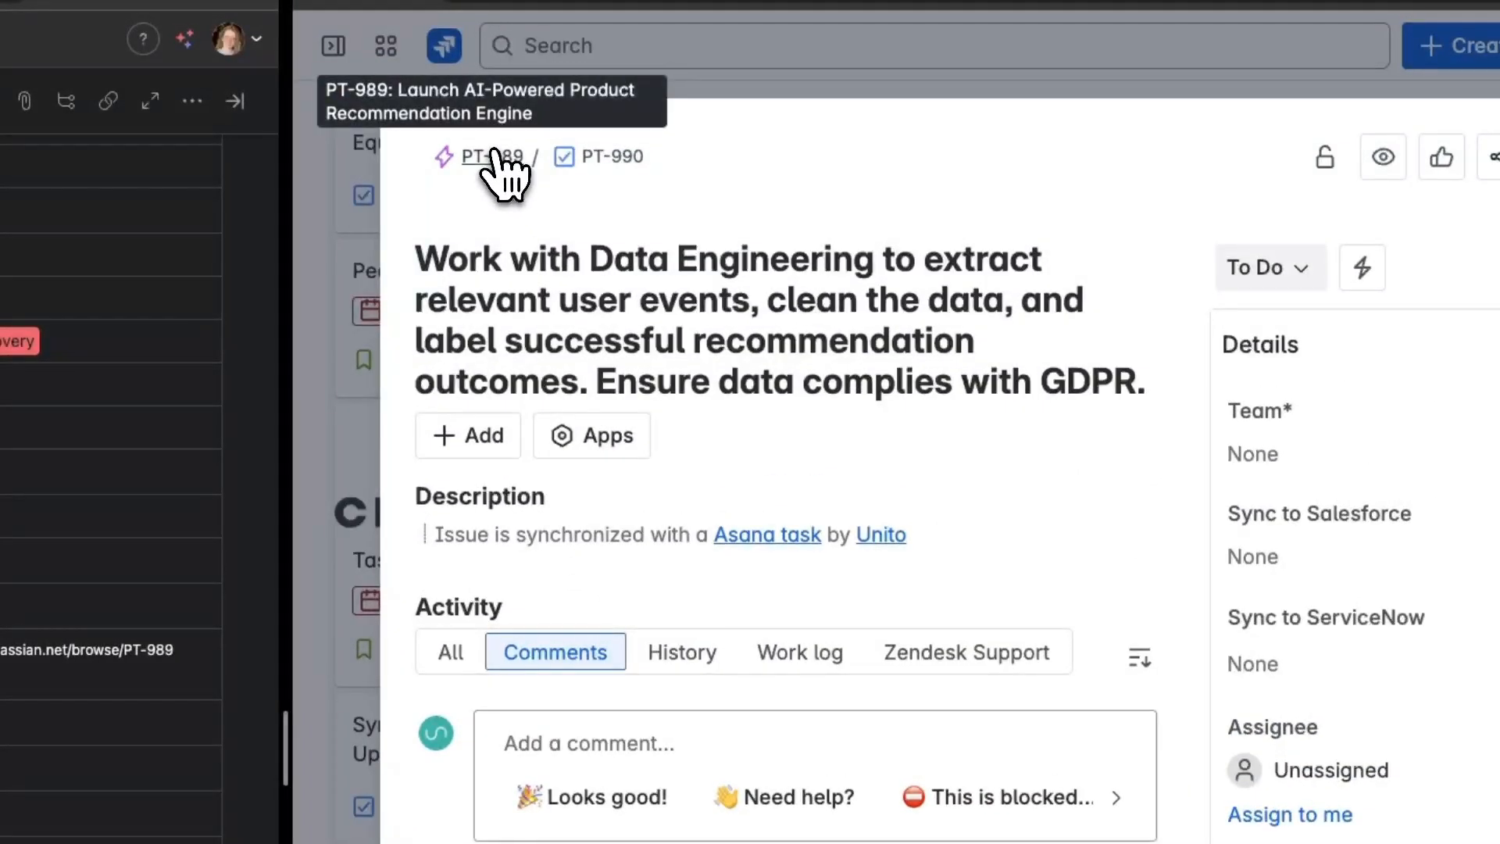
click(497, 157)
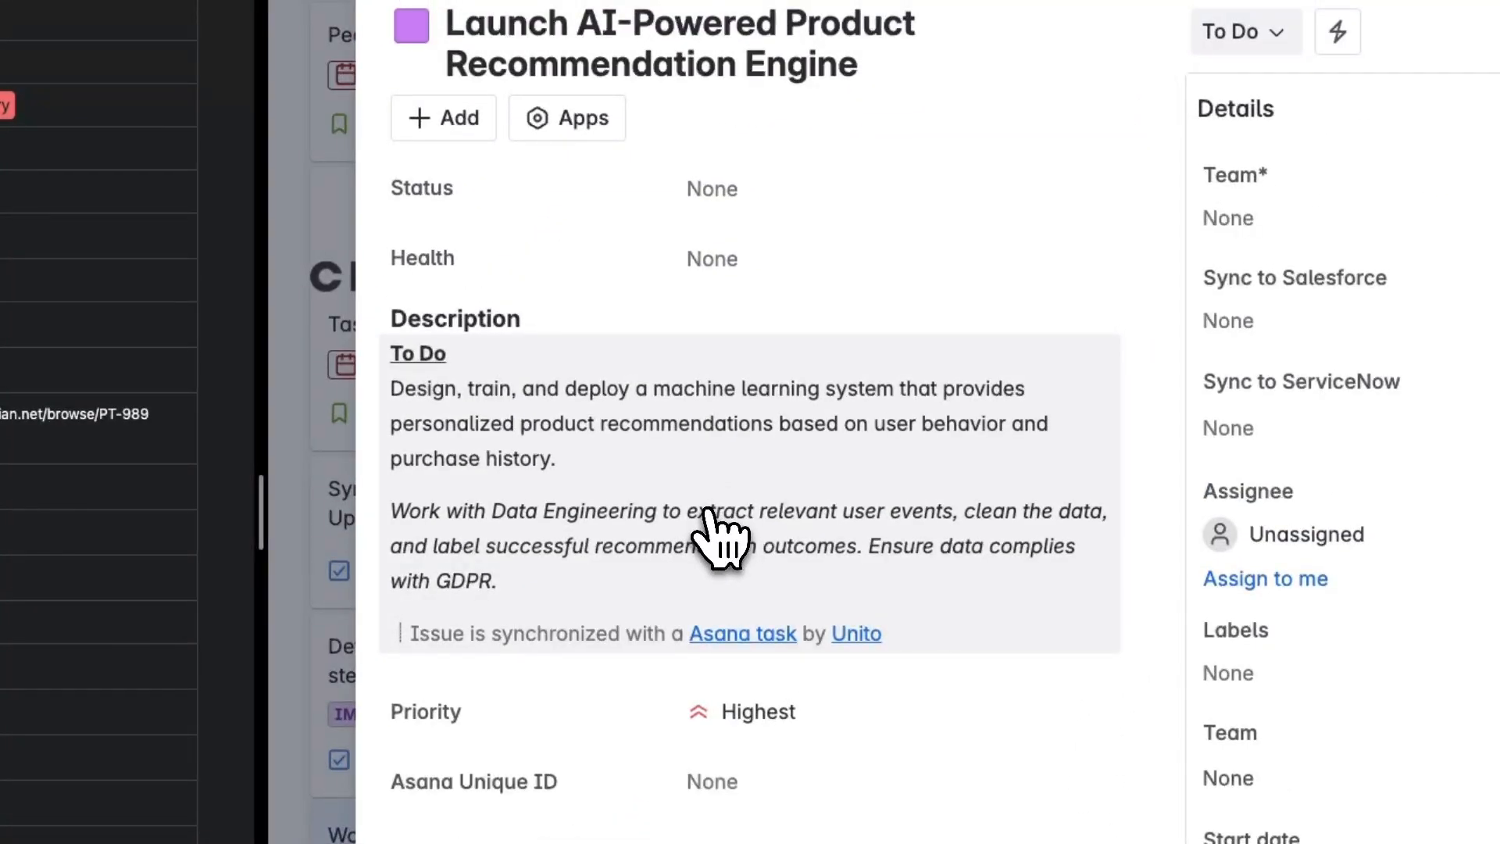
- Examine the epic's synced description, attachment, due date and child work items
scroll(711, 532, down, 4)
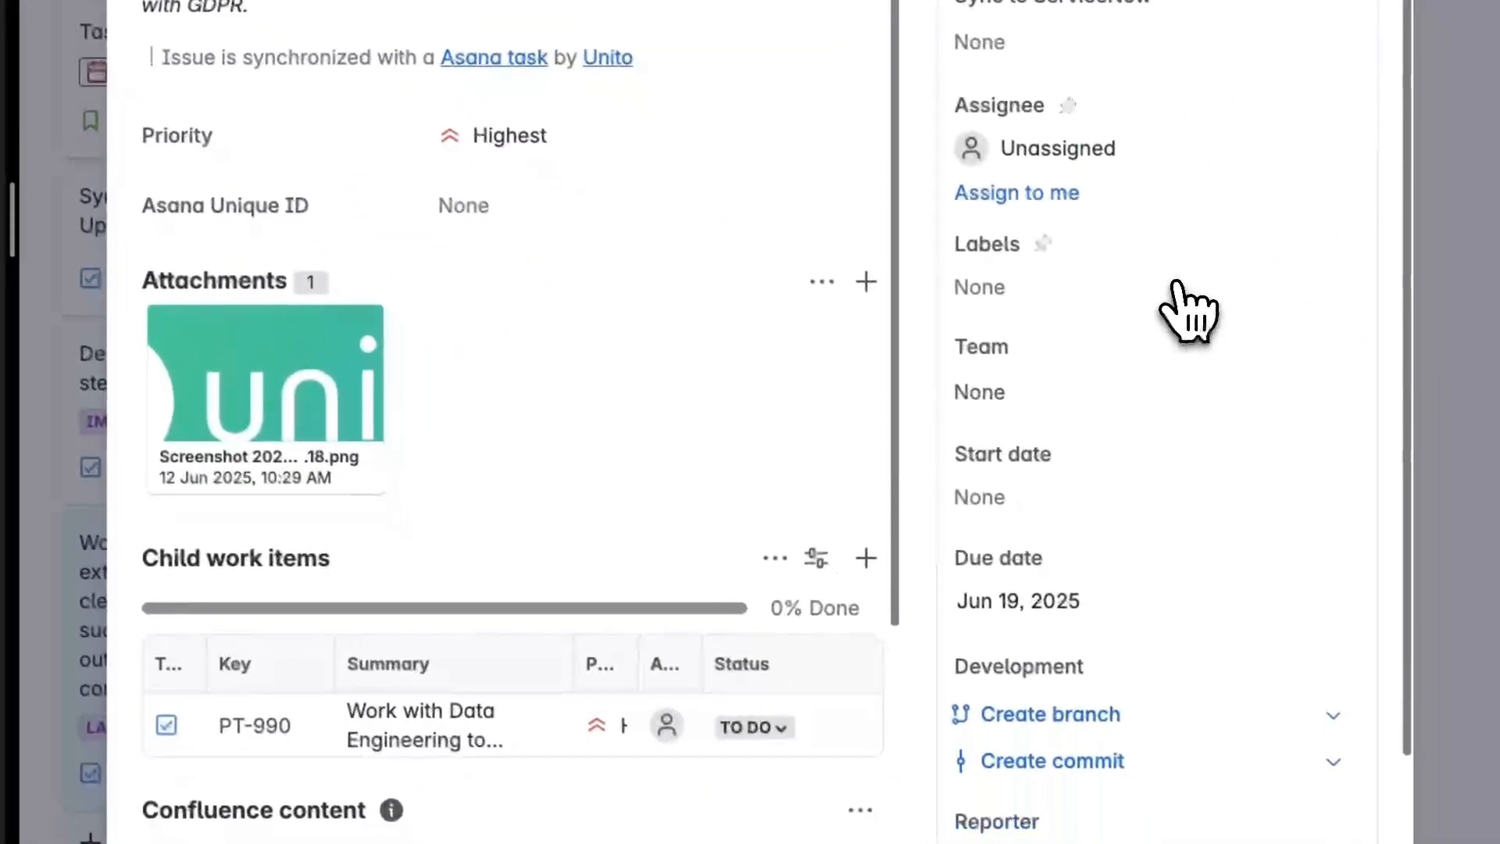
scroll(1183, 309, down, 1)
scroll(551, 351, down, 5)
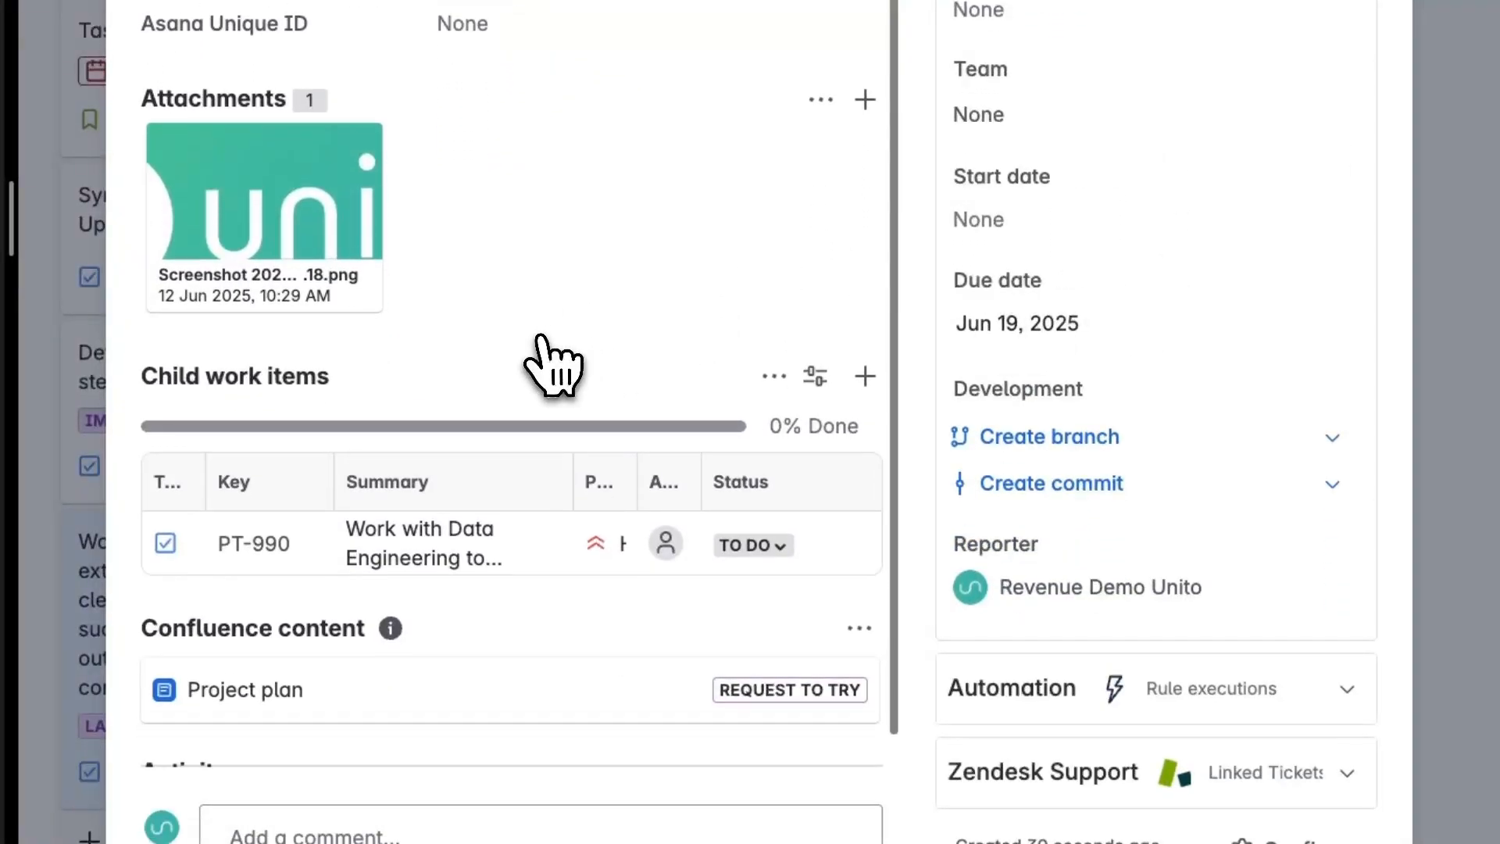
- Post the comment "Thanks, well received" on the synced epic in Jira
scroll(539, 340, down, 3)
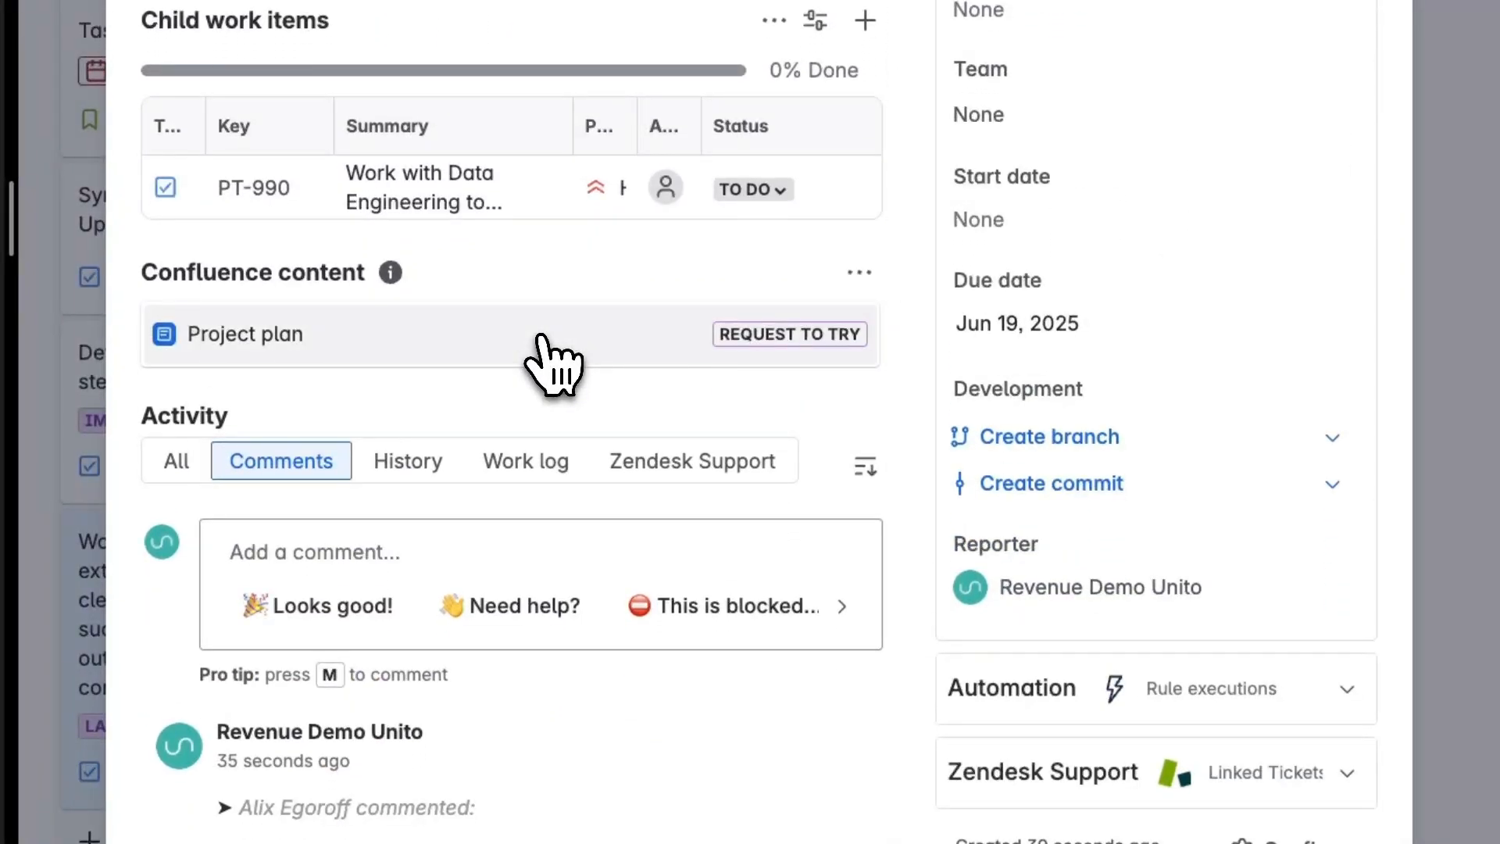
scroll(547, 361, down, 1)
text(m)
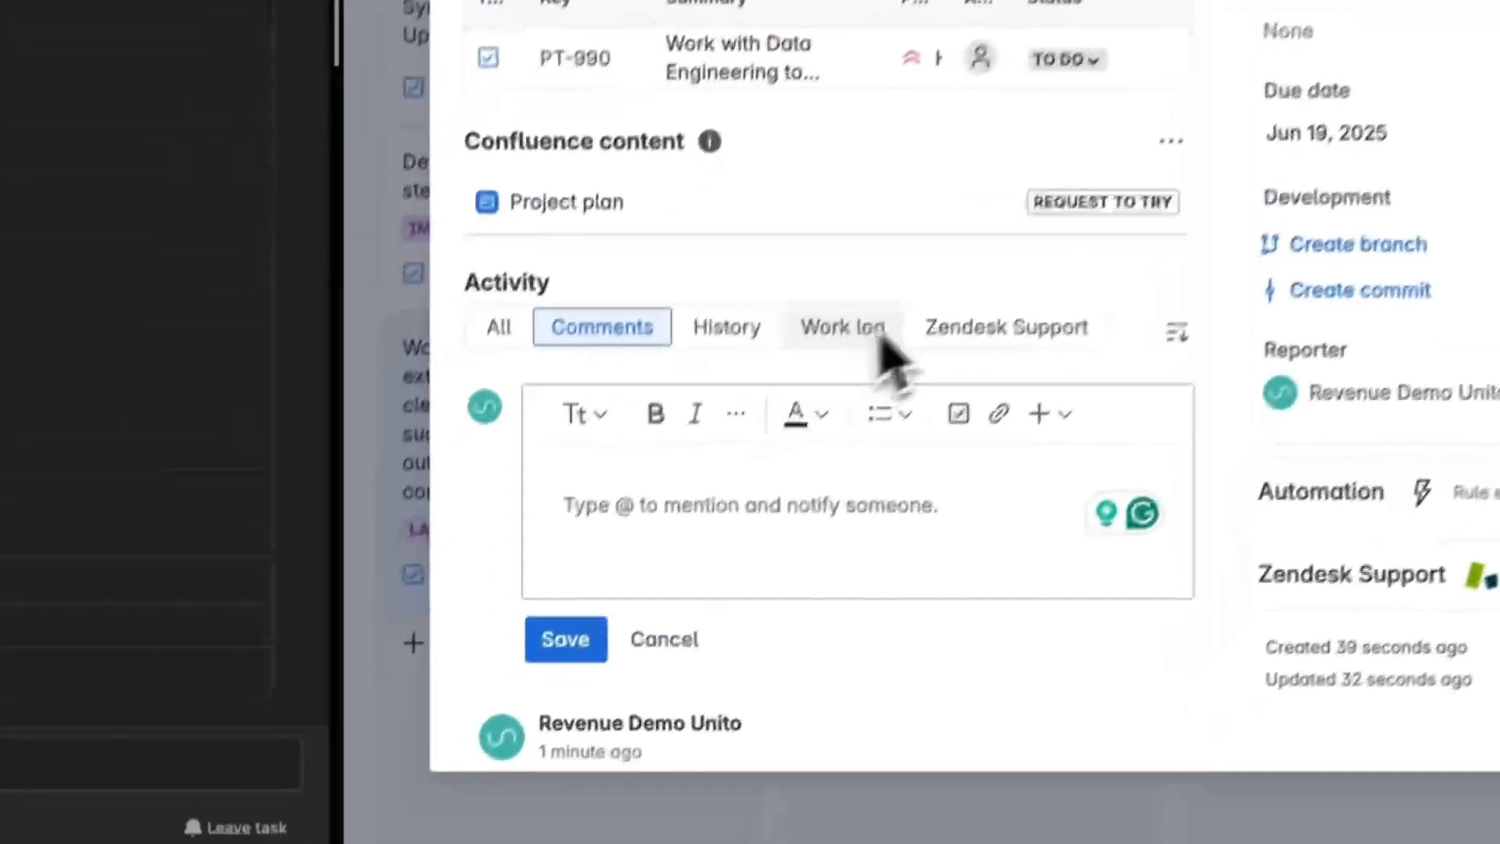
text(Thanks, well received)
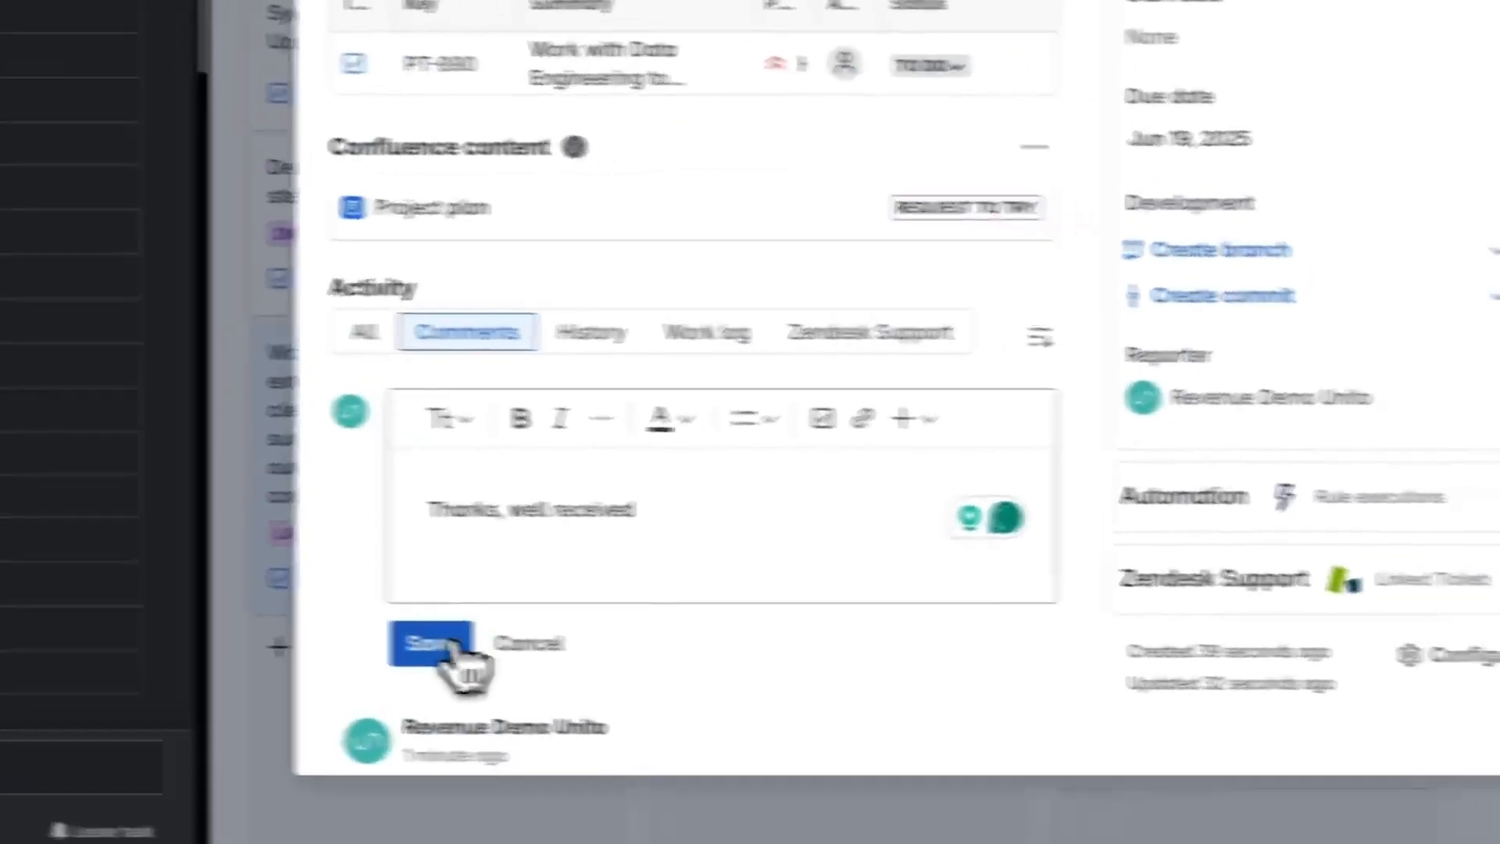
click(568, 622)
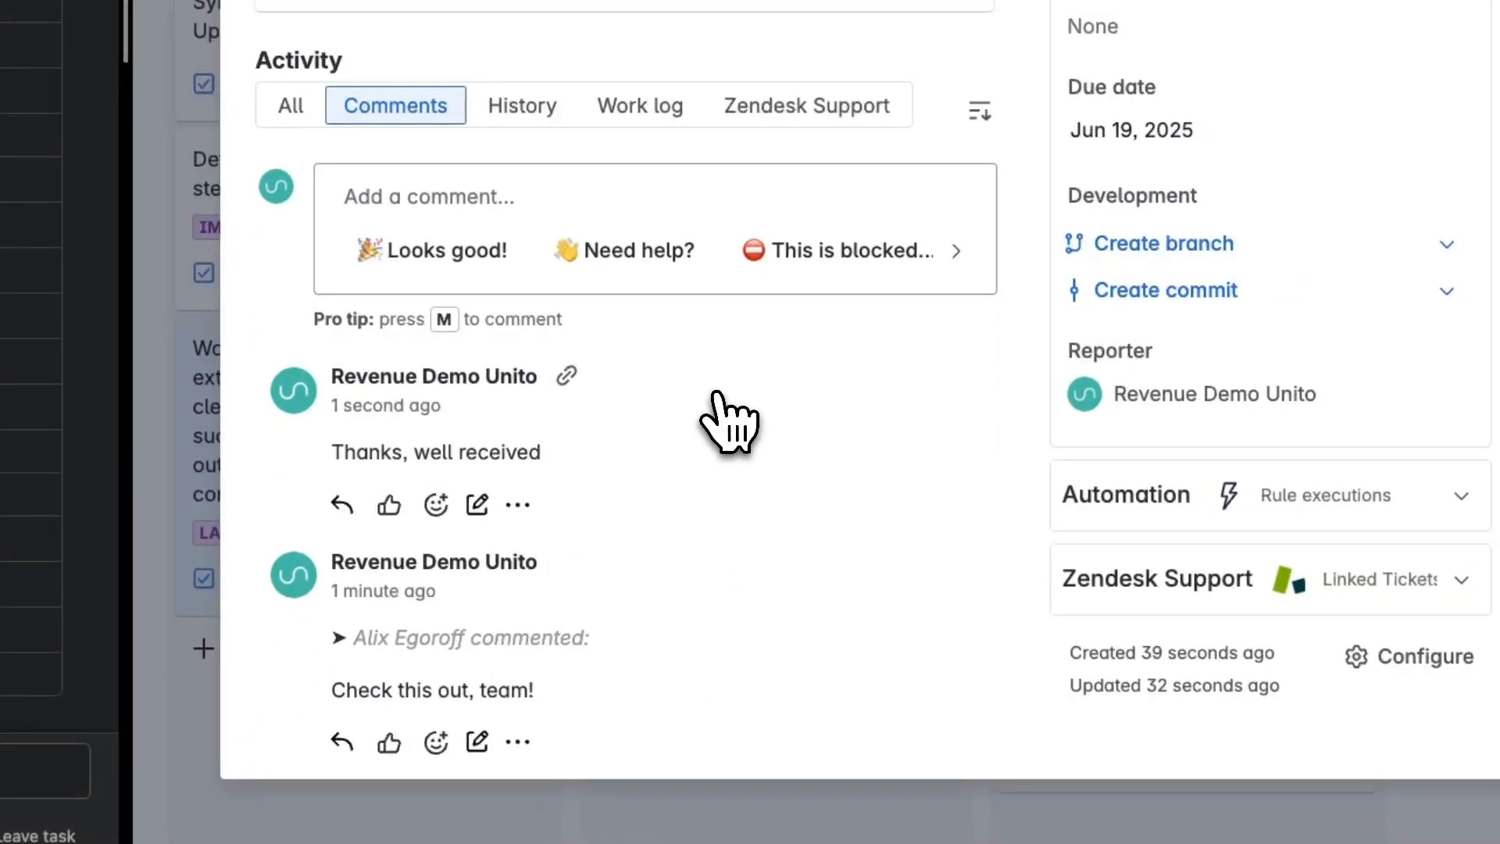
- Compare the Jira epic with the original Asana task, checking its description, subtasks, attachment and comments
scroll(1258, 163, up, 8)
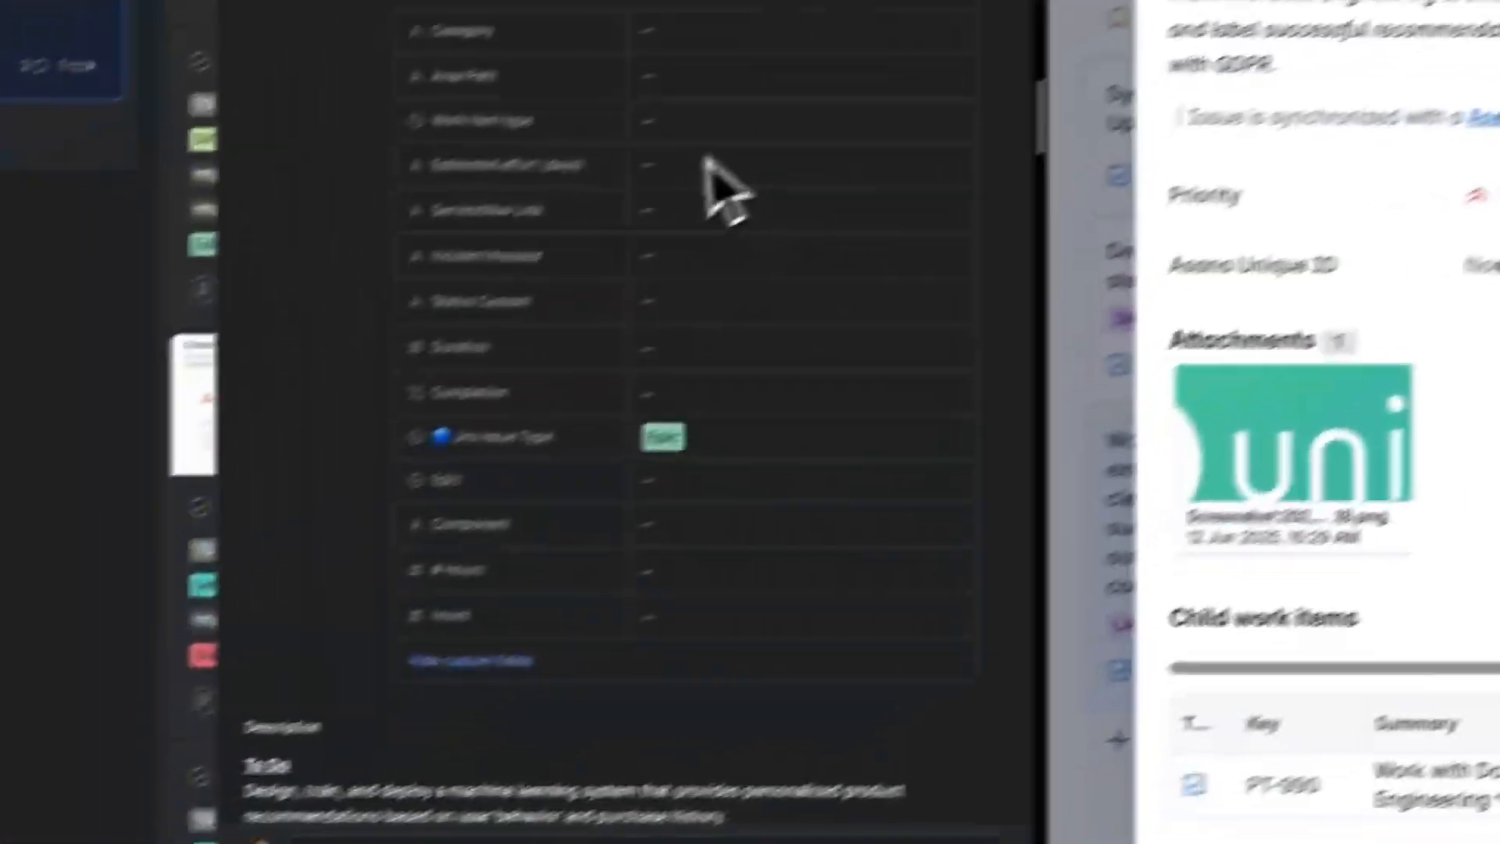
scroll(755, 134, down, 10)
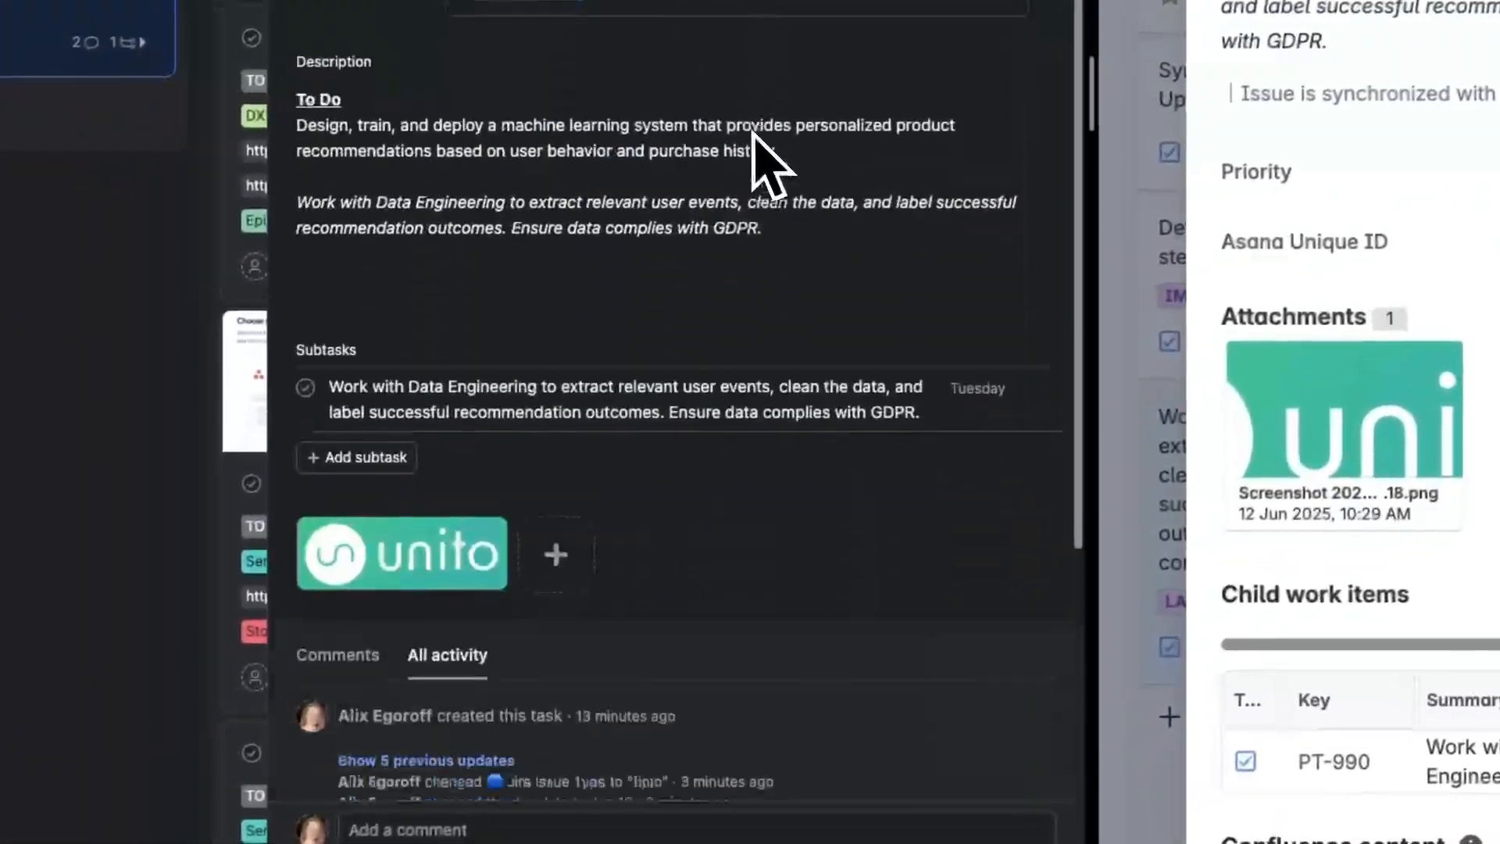
scroll(755, 134, down, 3)
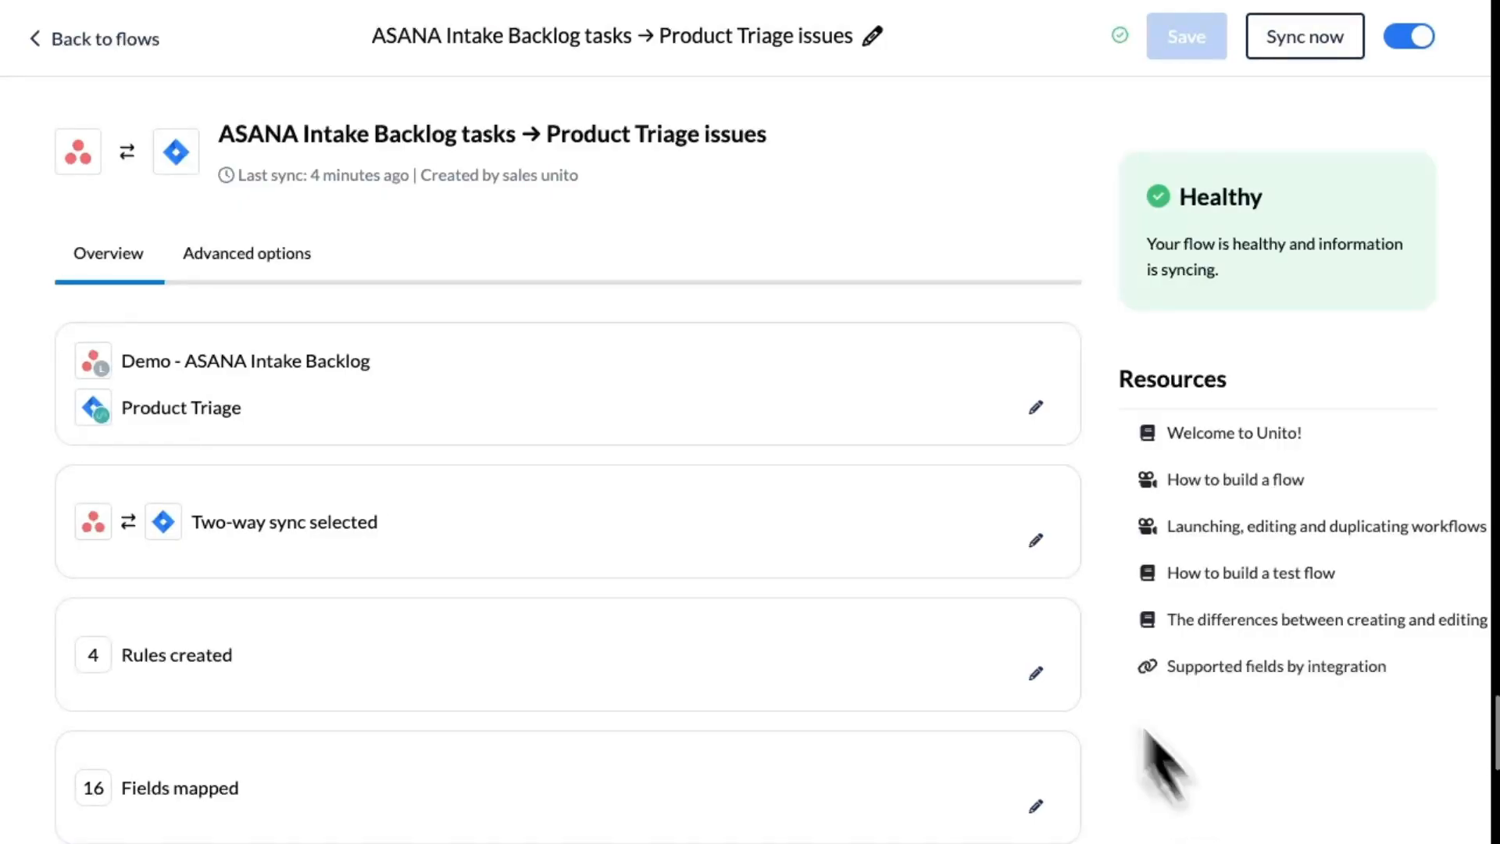
- Switch to the Unito flow, review its connected Asana and Jira Cloud tools, accounts and projects, and return to the overview
click(478, 23)
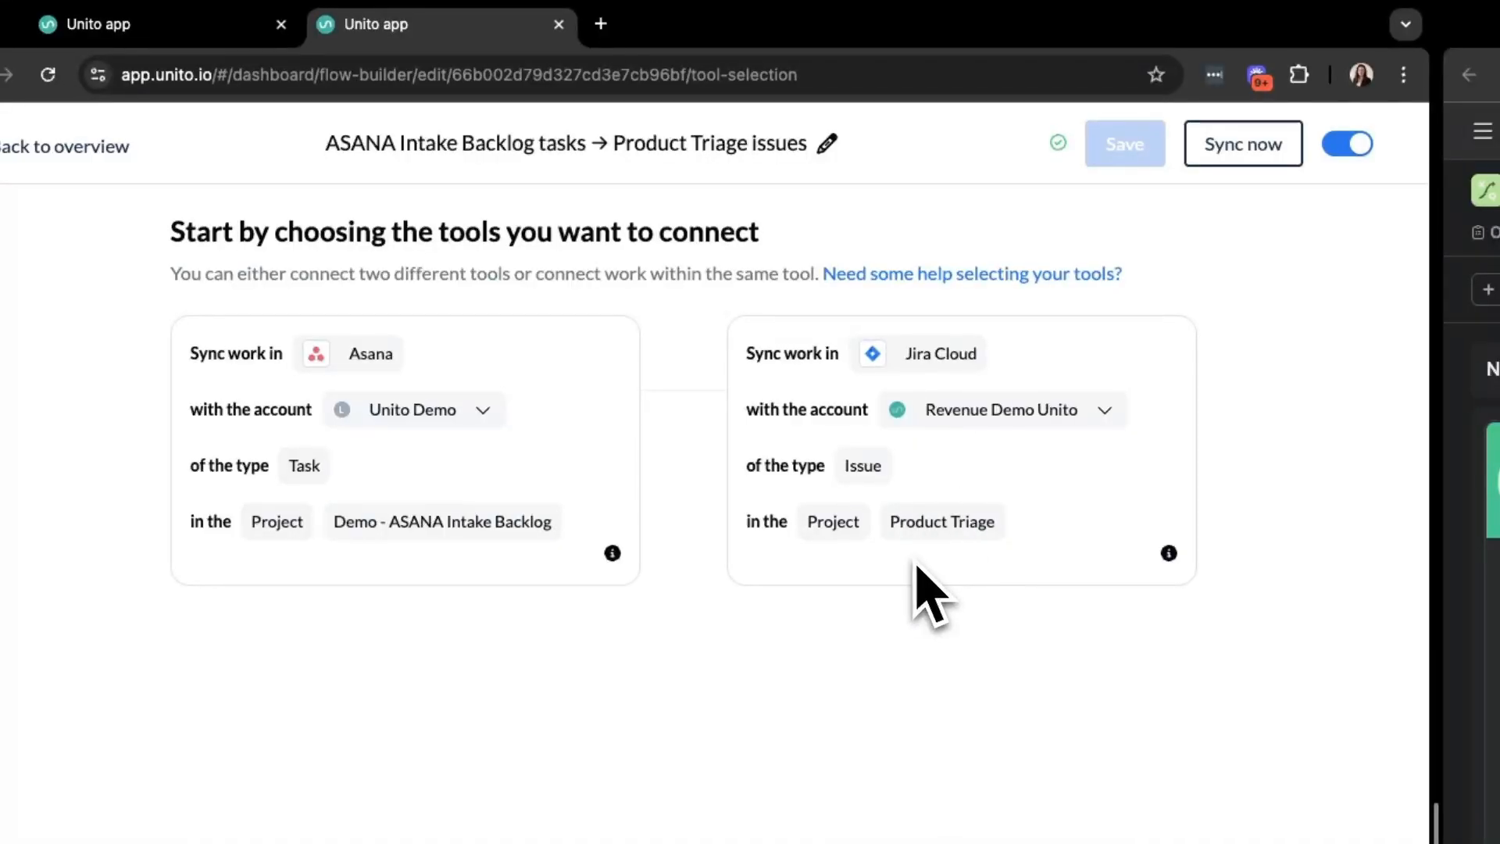
click(66, 147)
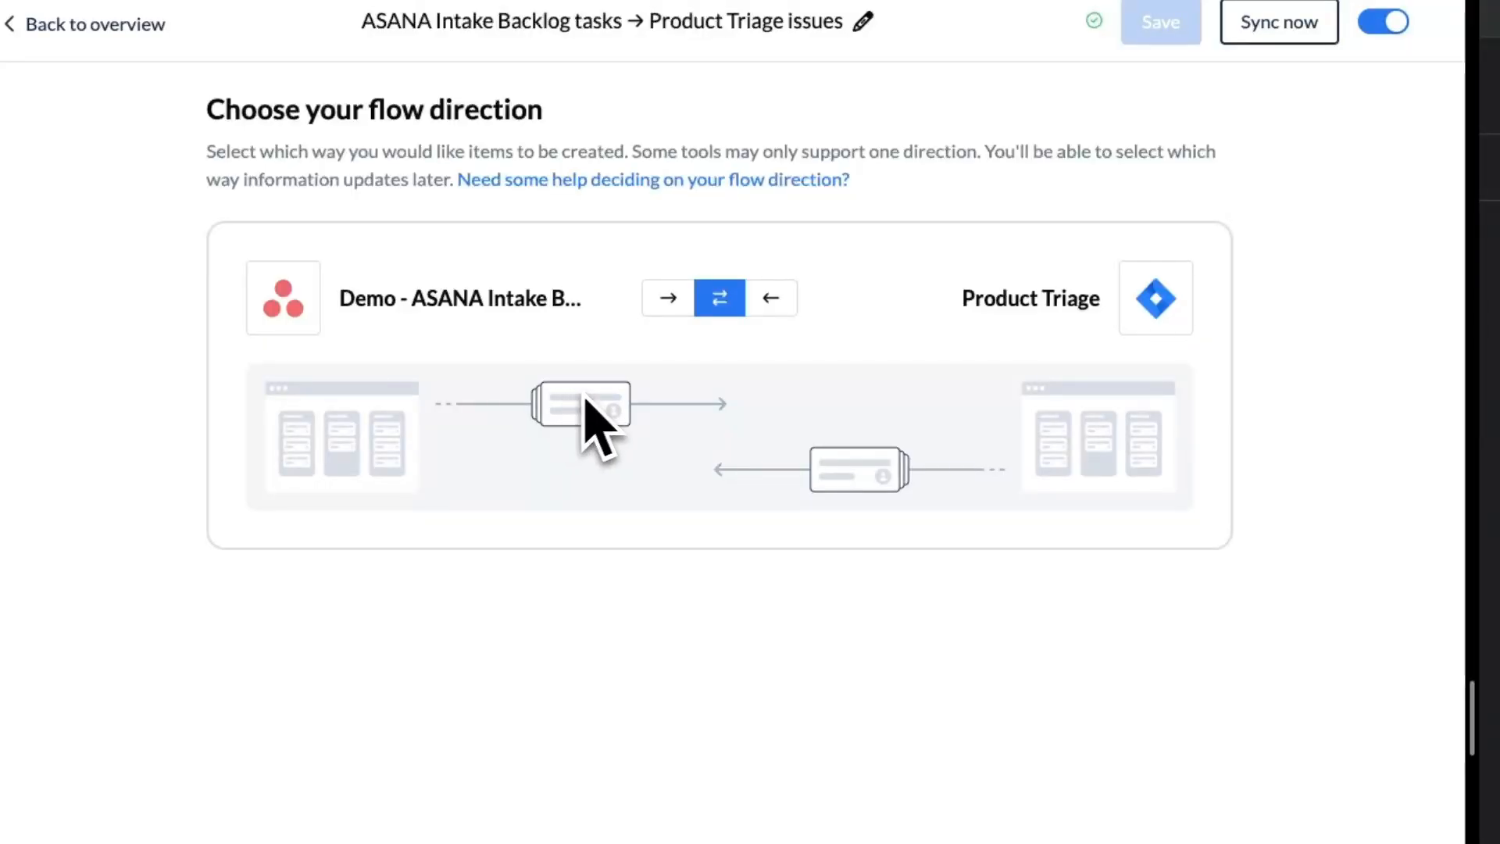
- Try the one-way Asana-to-Jira flow direction, restore the two-way direction and return to the flow overview
click(669, 305)
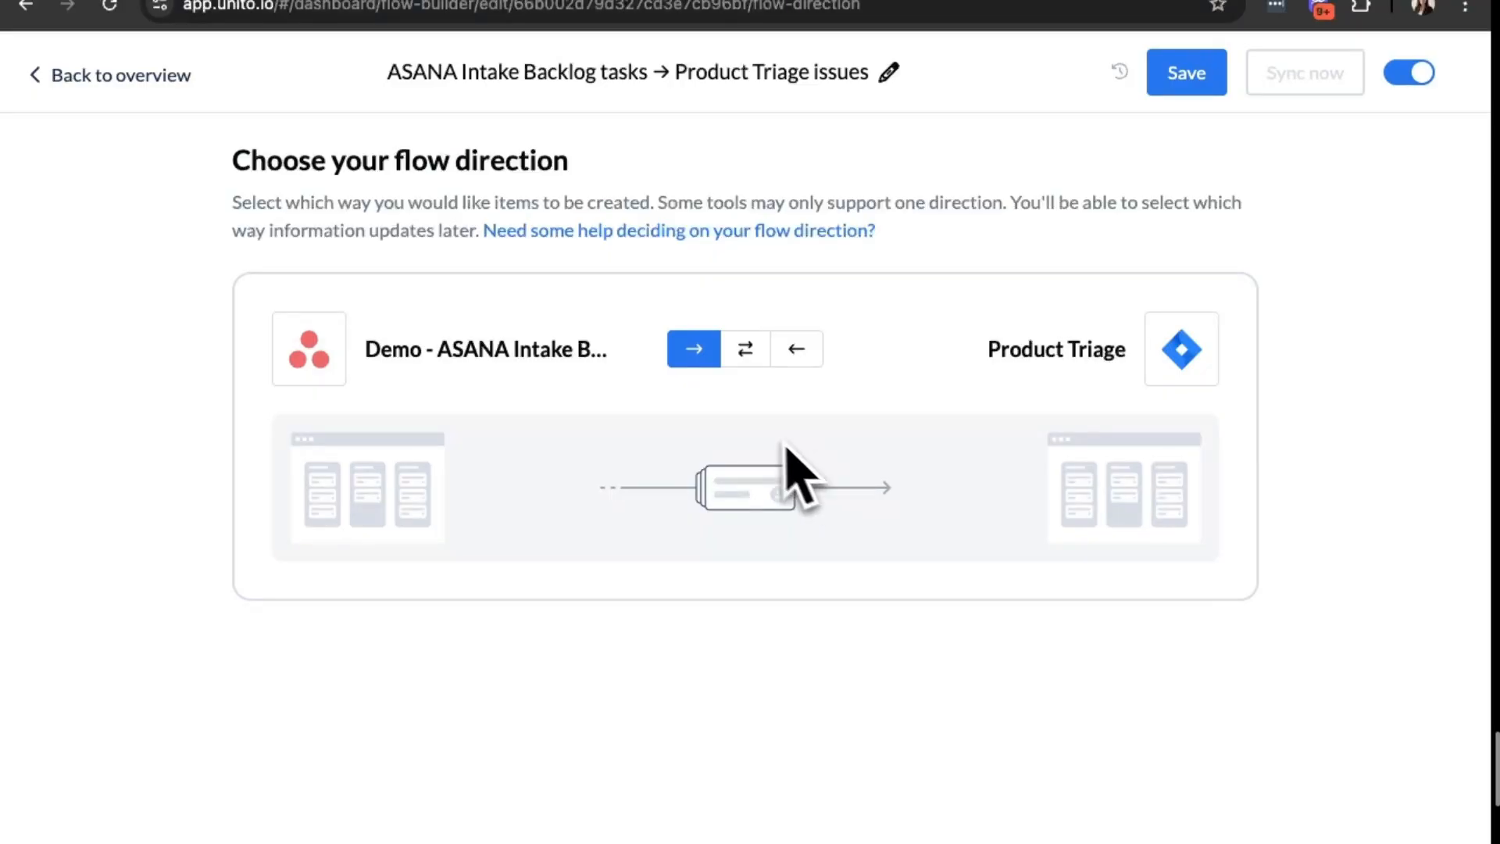
click(747, 361)
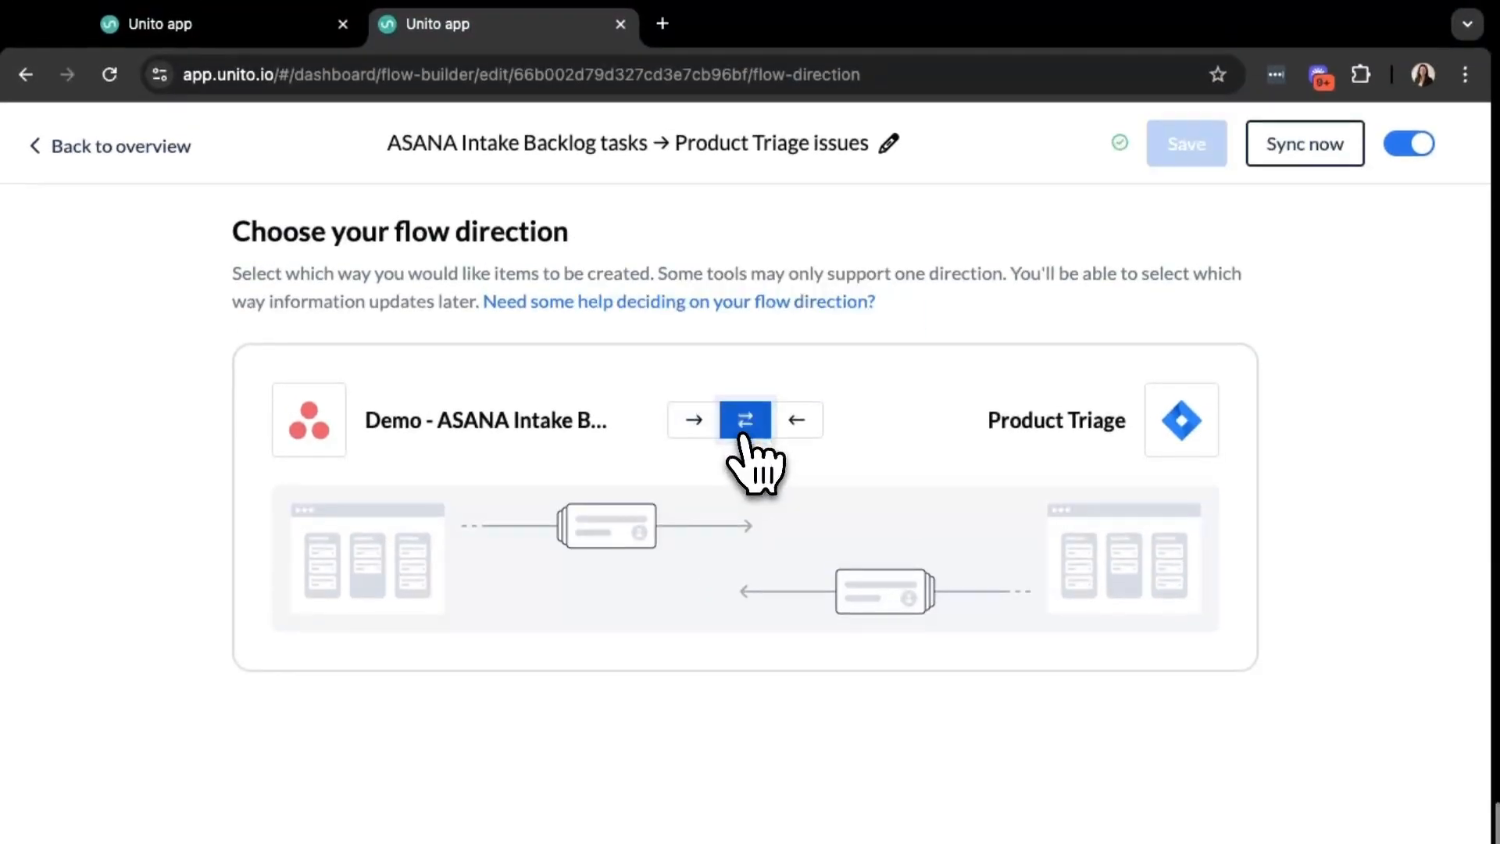
click(101, 156)
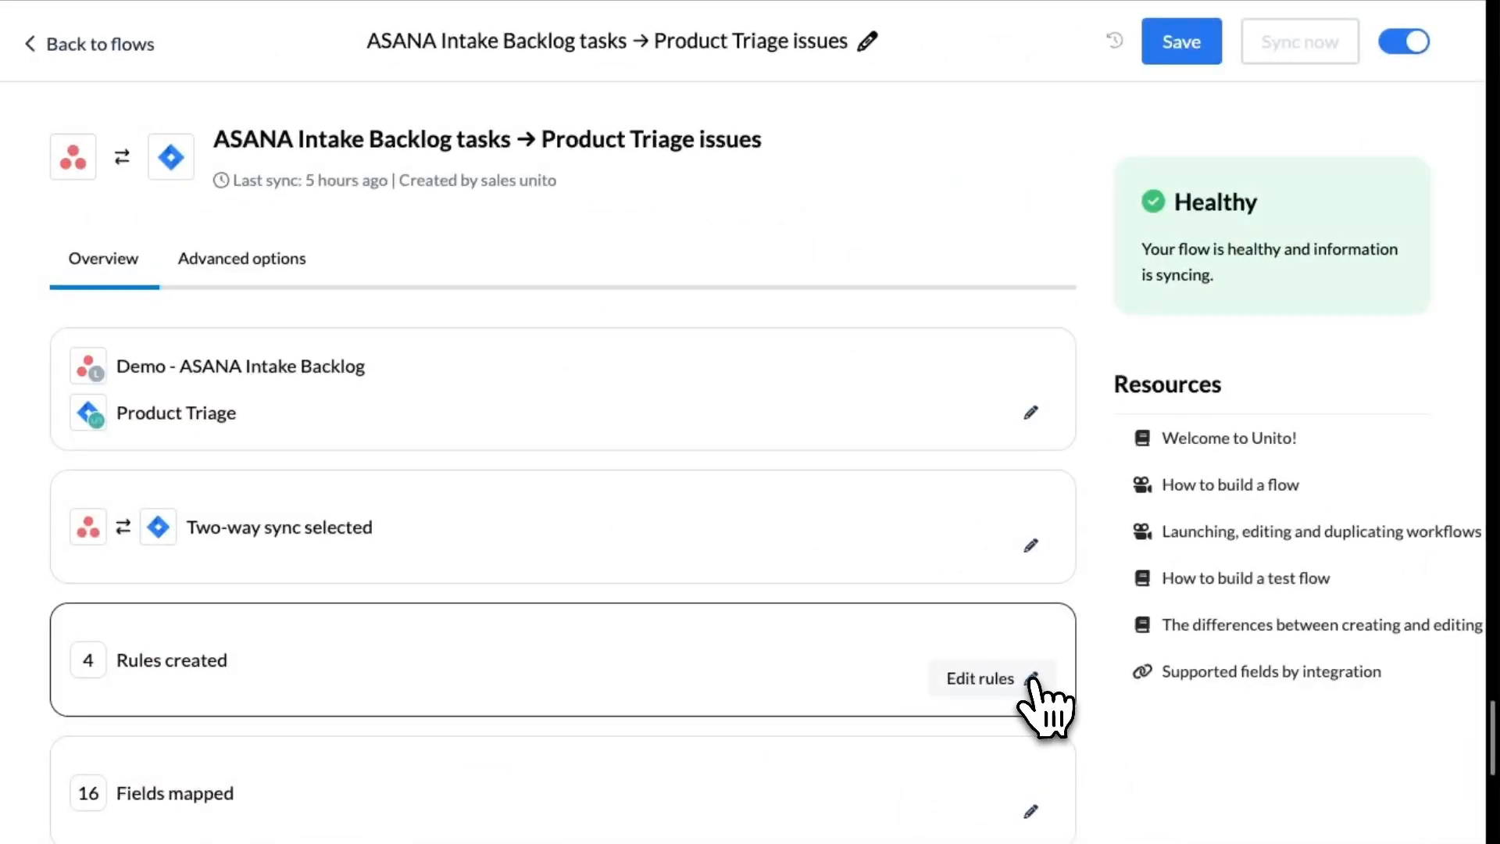
- Open the flow's rules and examine the sync conditions and actions for both the Asana-to-Jira and Jira-to-Asana directions
click(1032, 681)
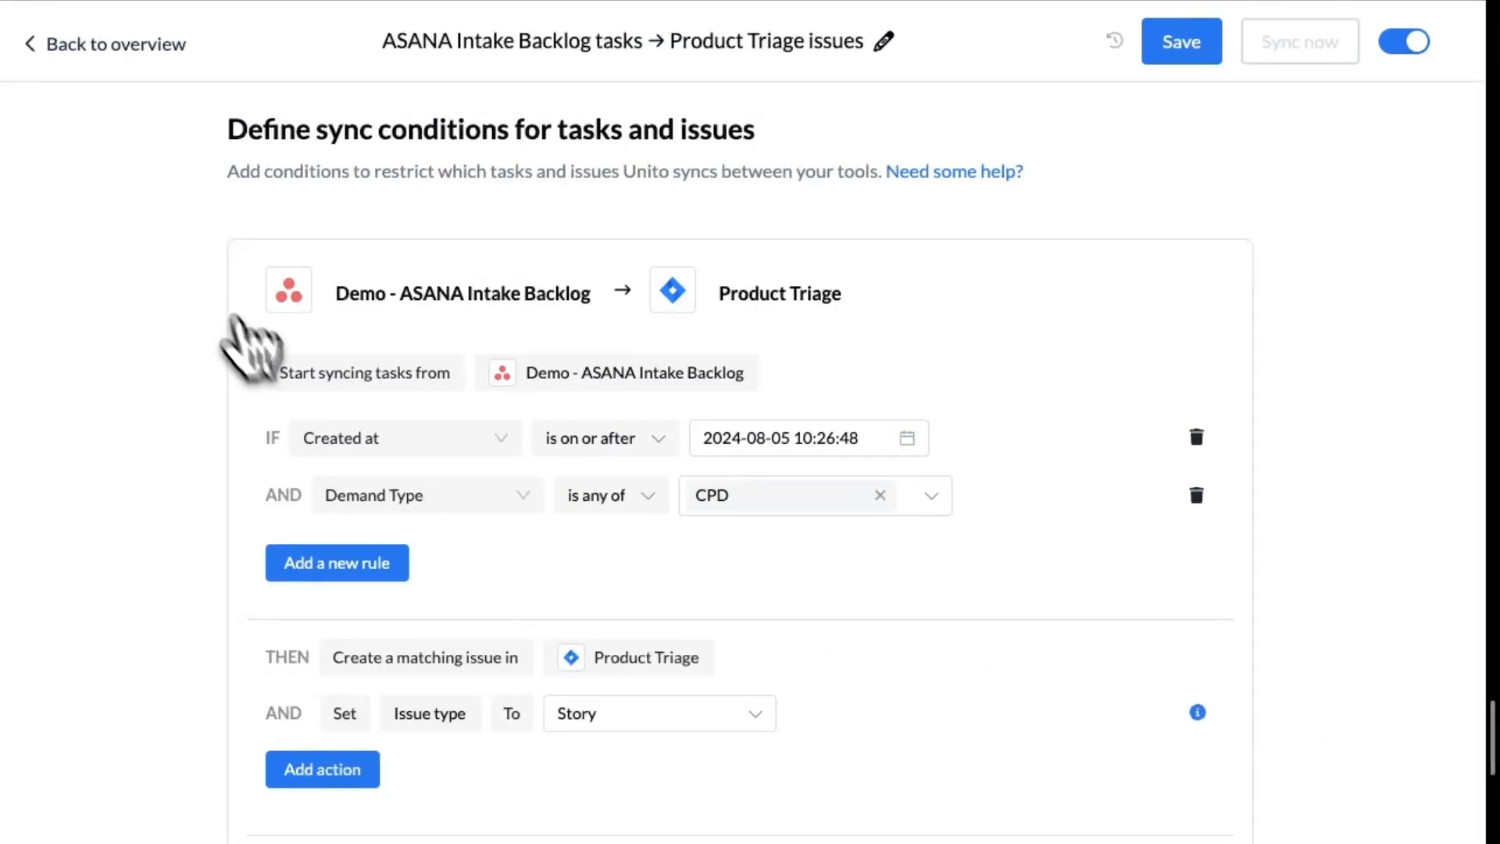
scroll(727, 355, down, 3)
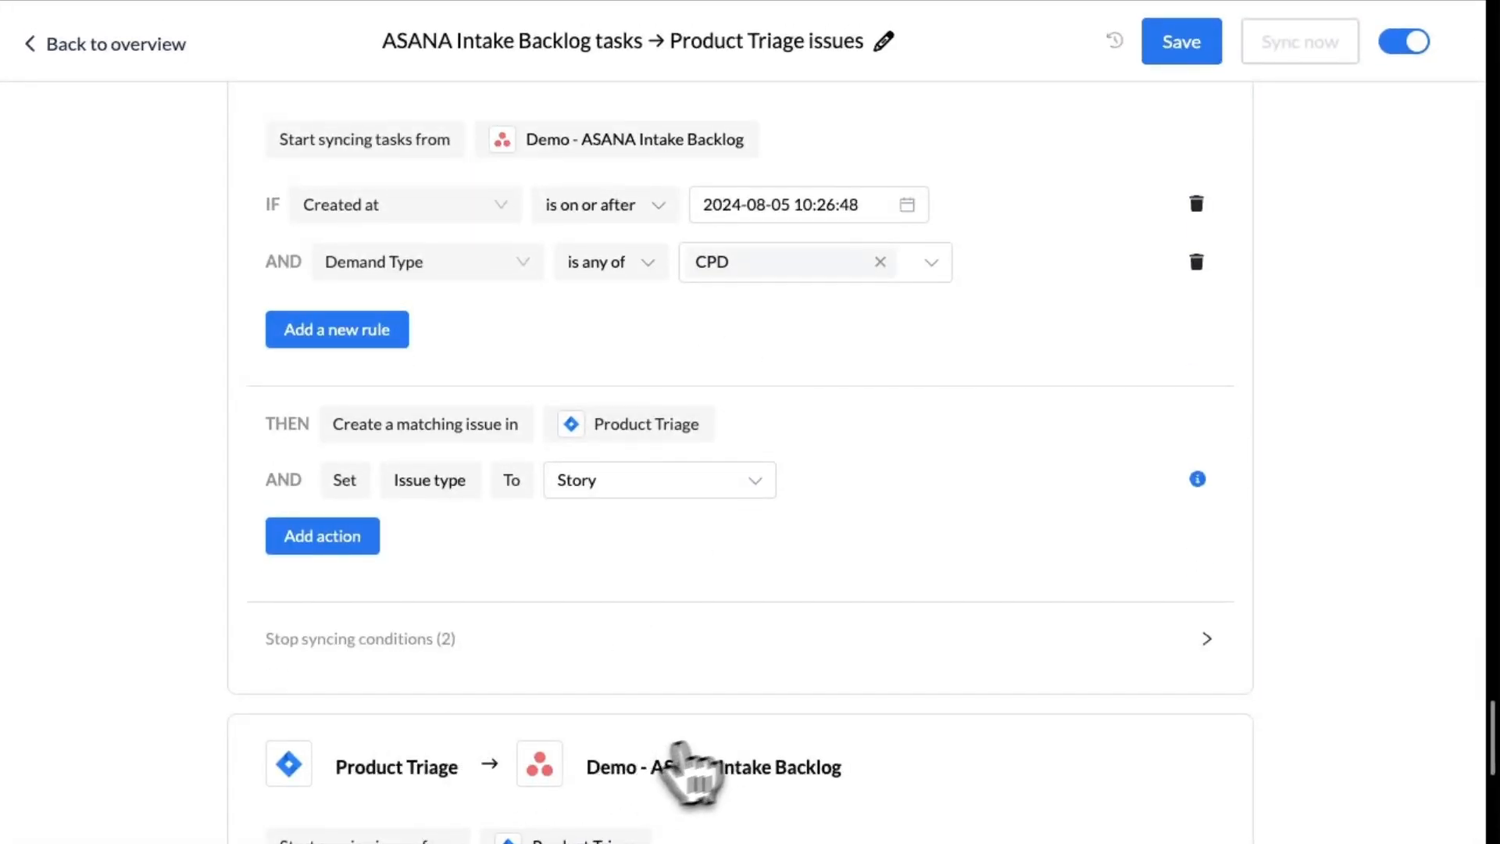
scroll(754, 764, up, 3)
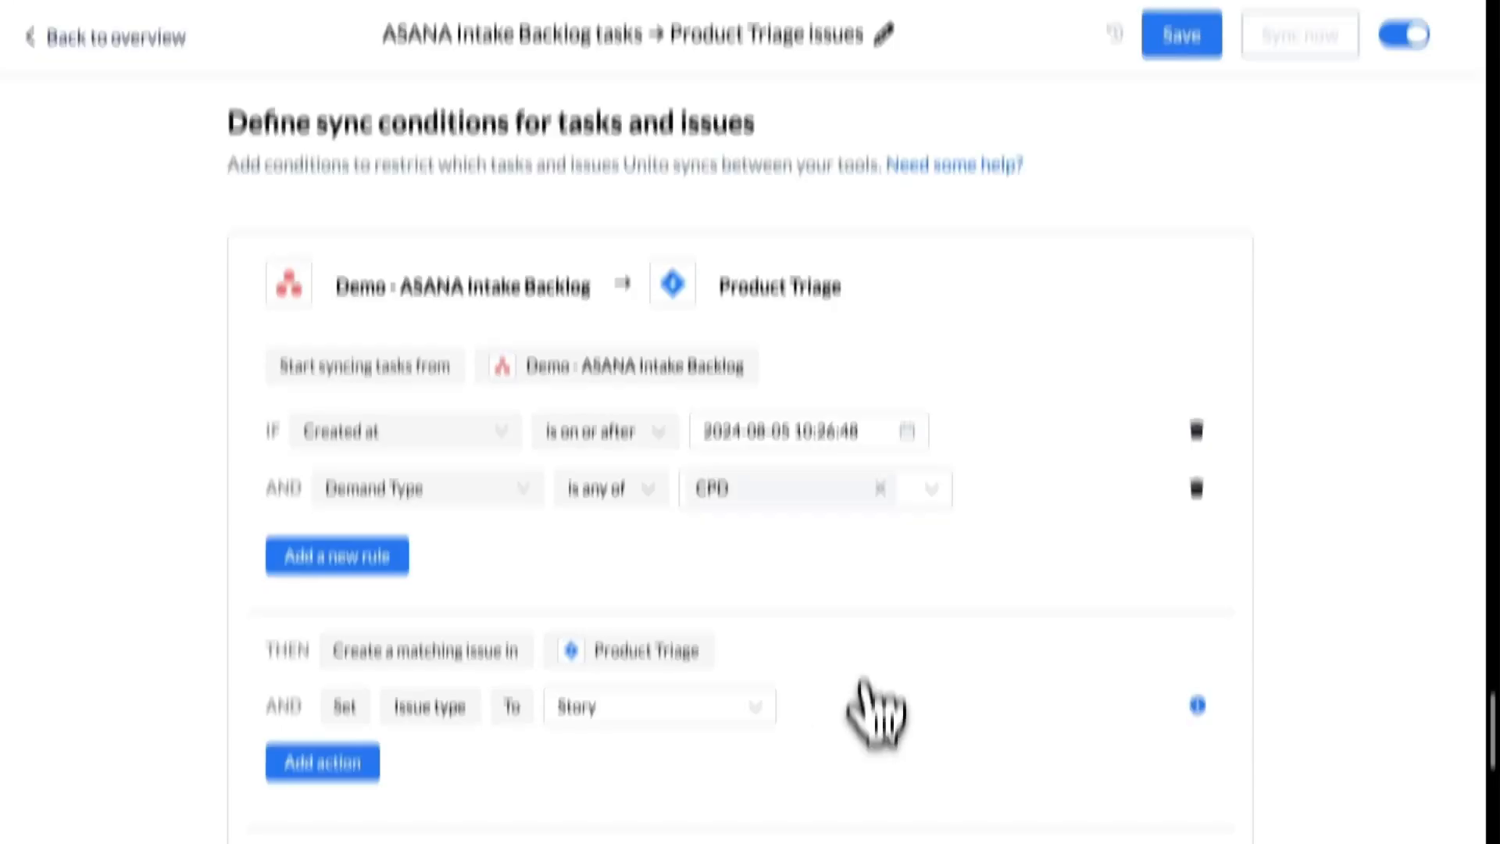
scroll(875, 715, down, 10)
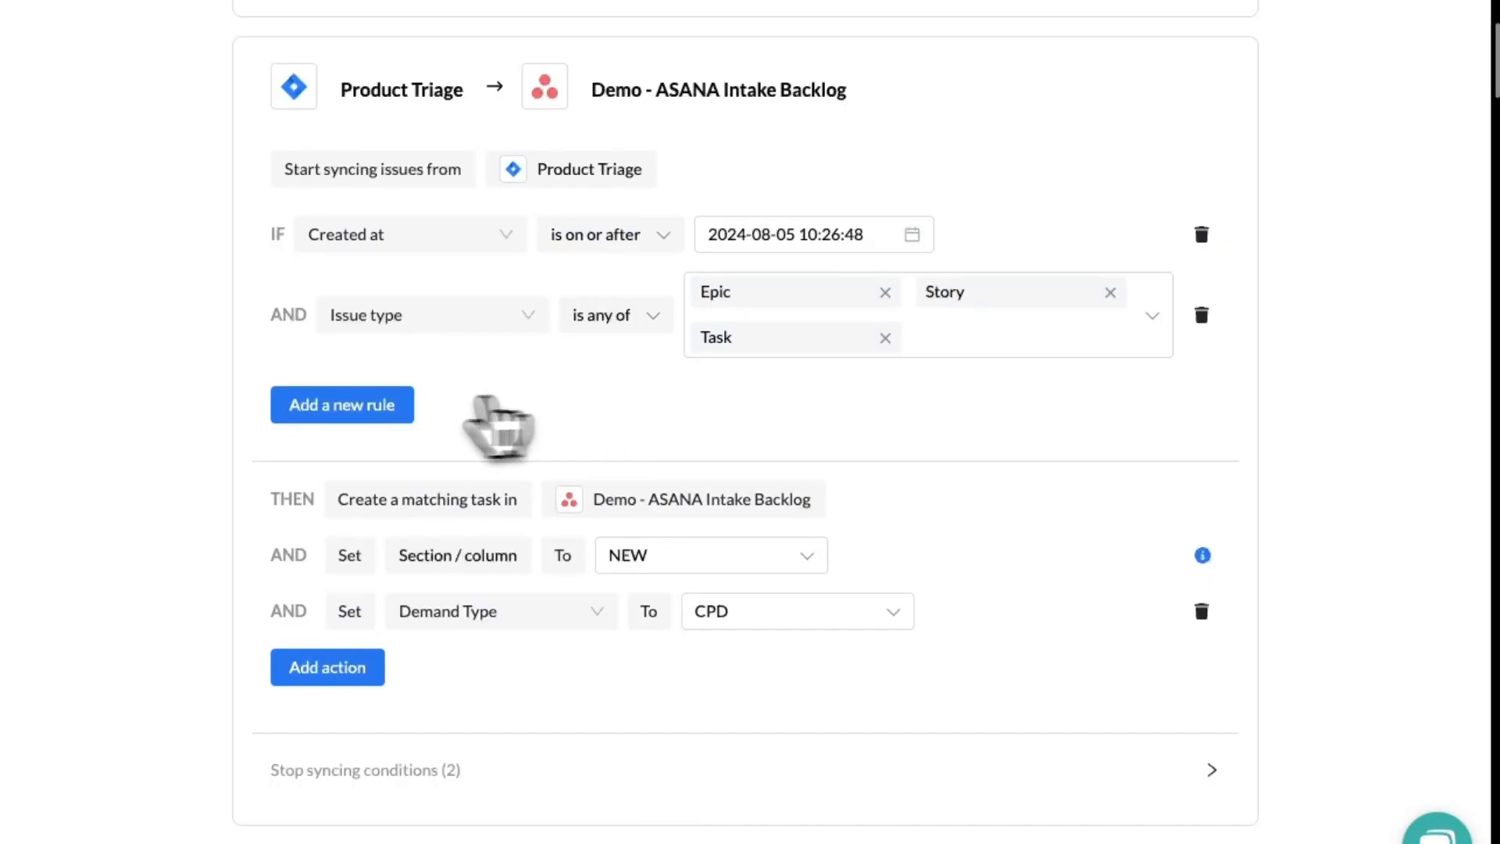
- Try adding a Label "is any of" condition to the Product Triage to Asana rules and delete it again
click(375, 404)
click(450, 404)
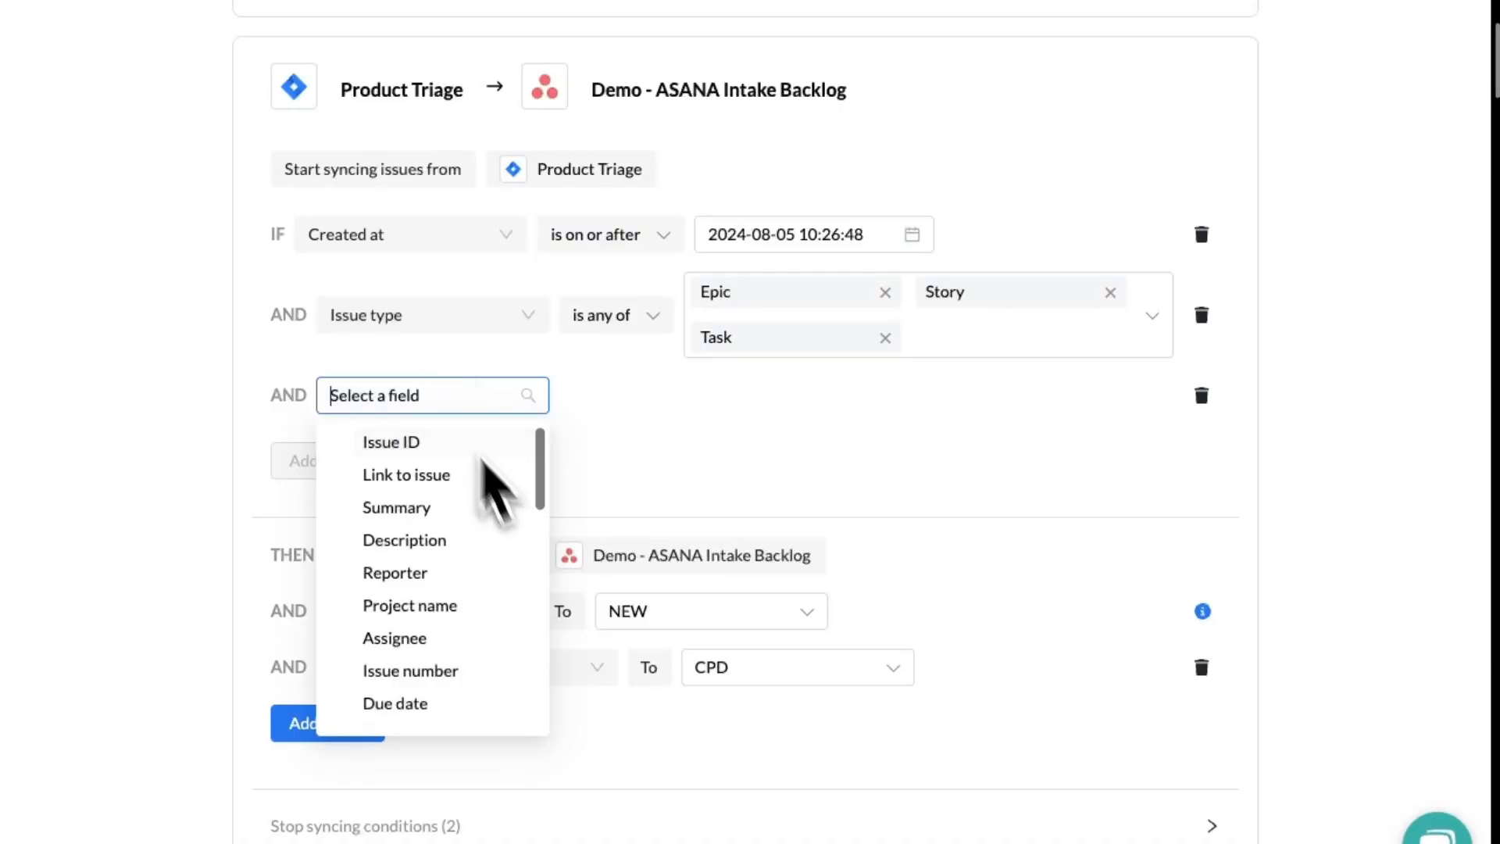
scroll(500, 586, down, 5)
scroll(490, 556, down, 3)
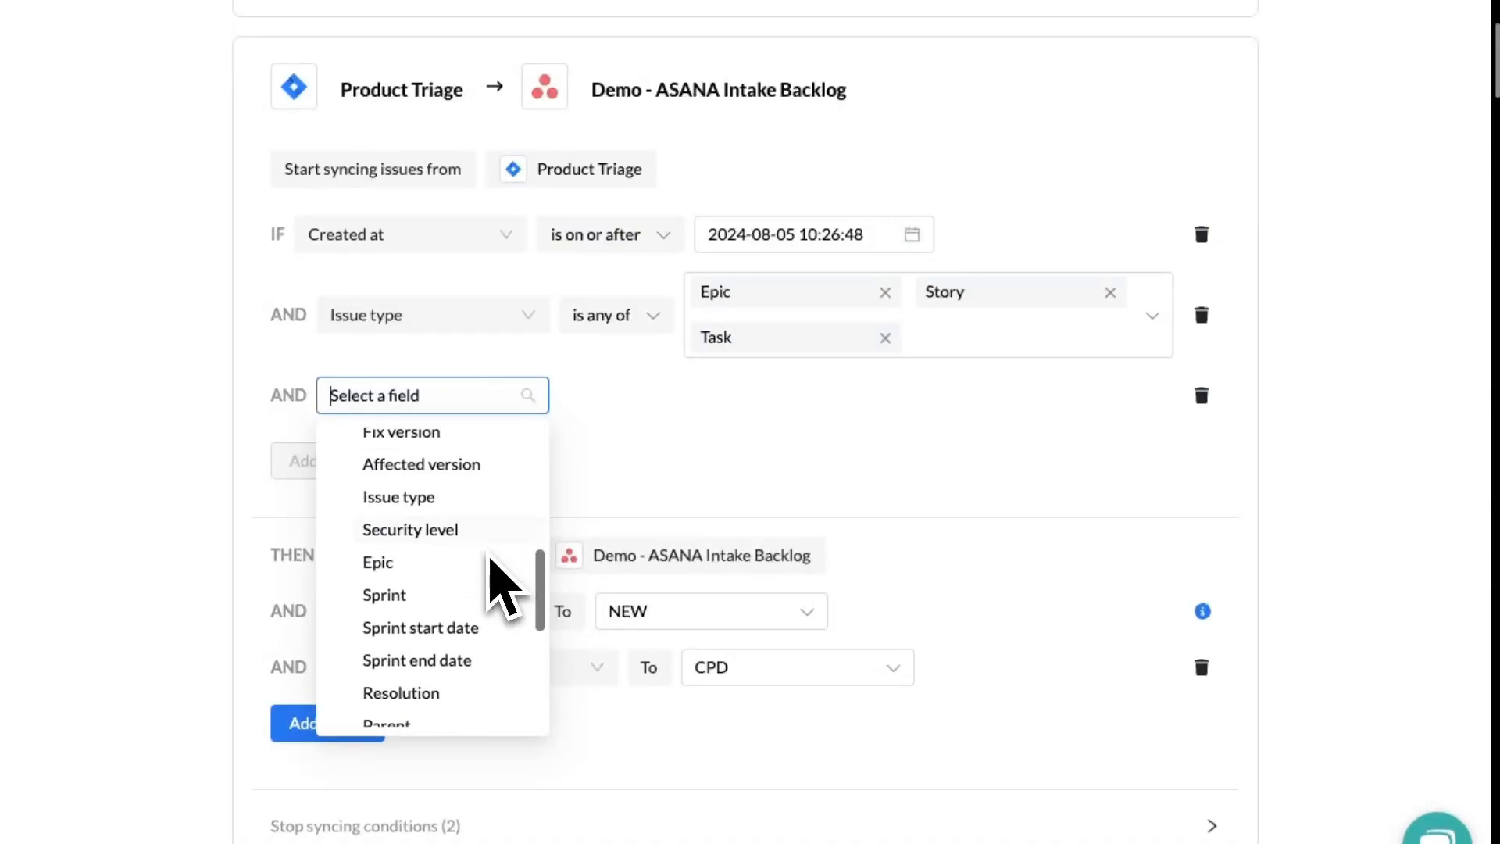
scroll(490, 556, up, 5)
scroll(490, 557, up, 1)
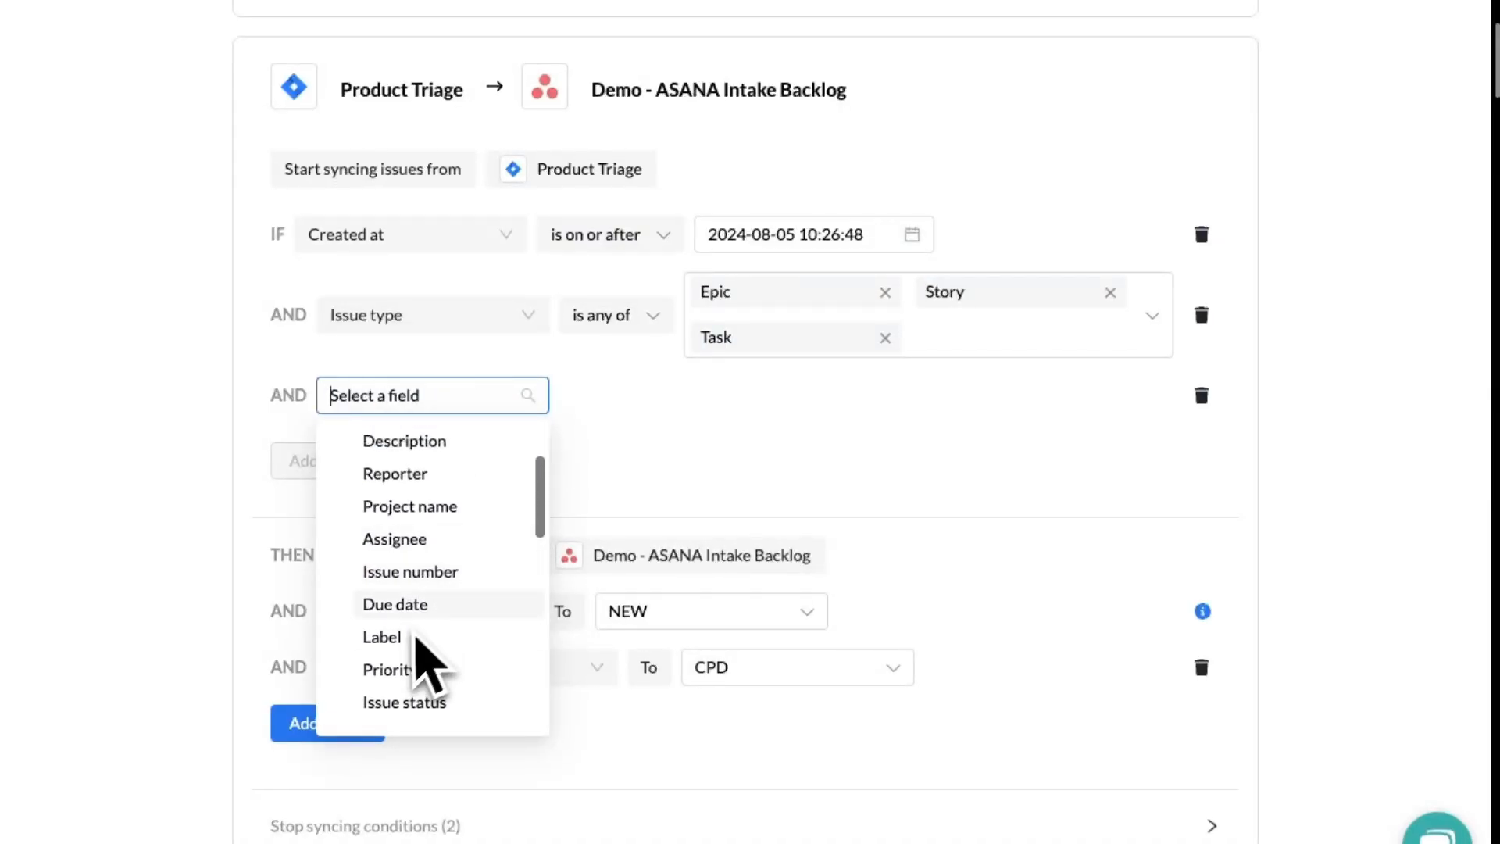
click(406, 633)
click(789, 398)
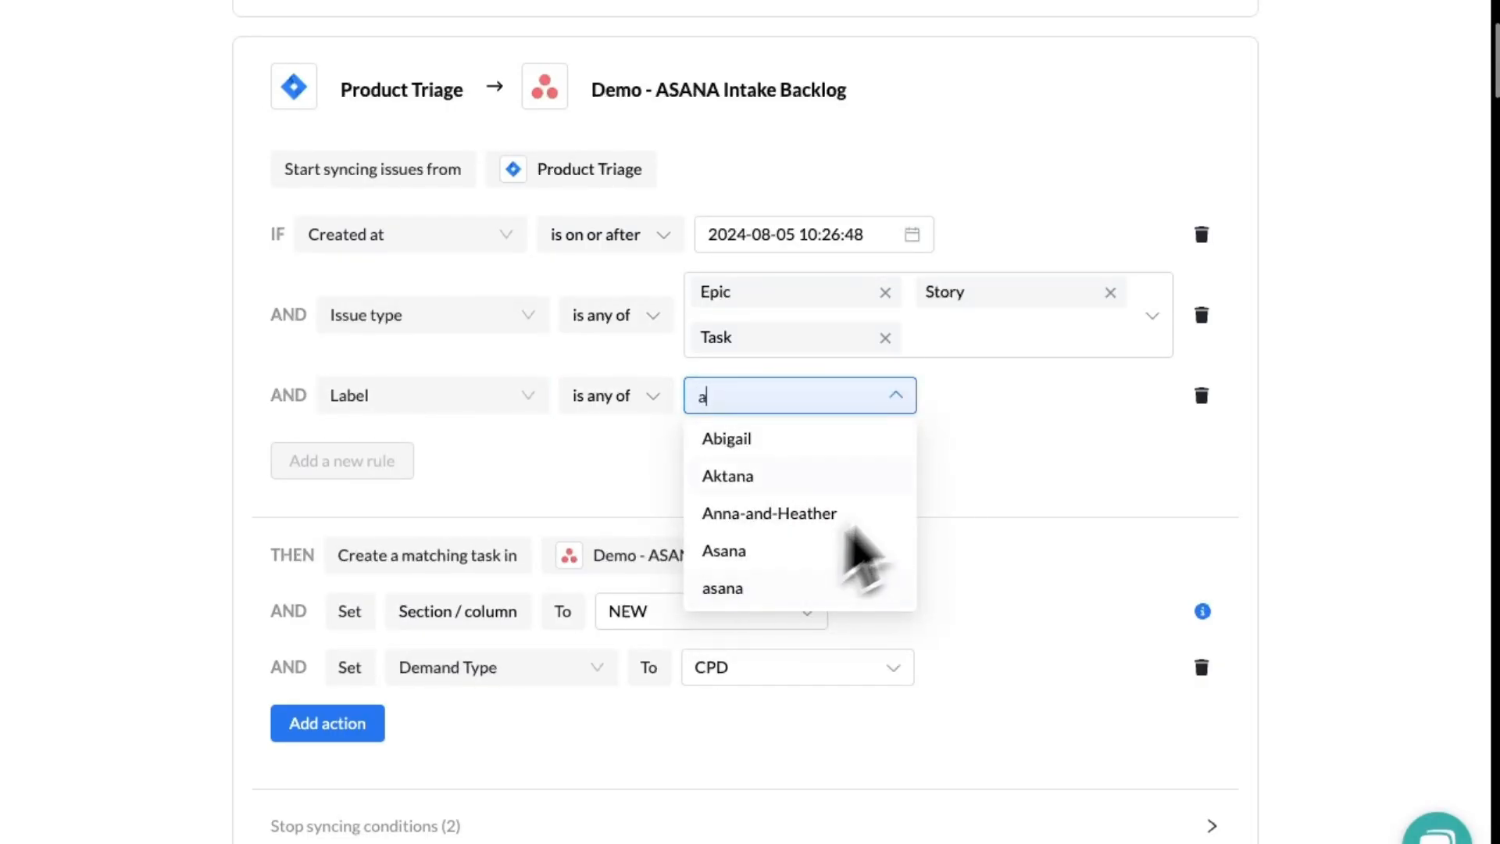
click(1027, 453)
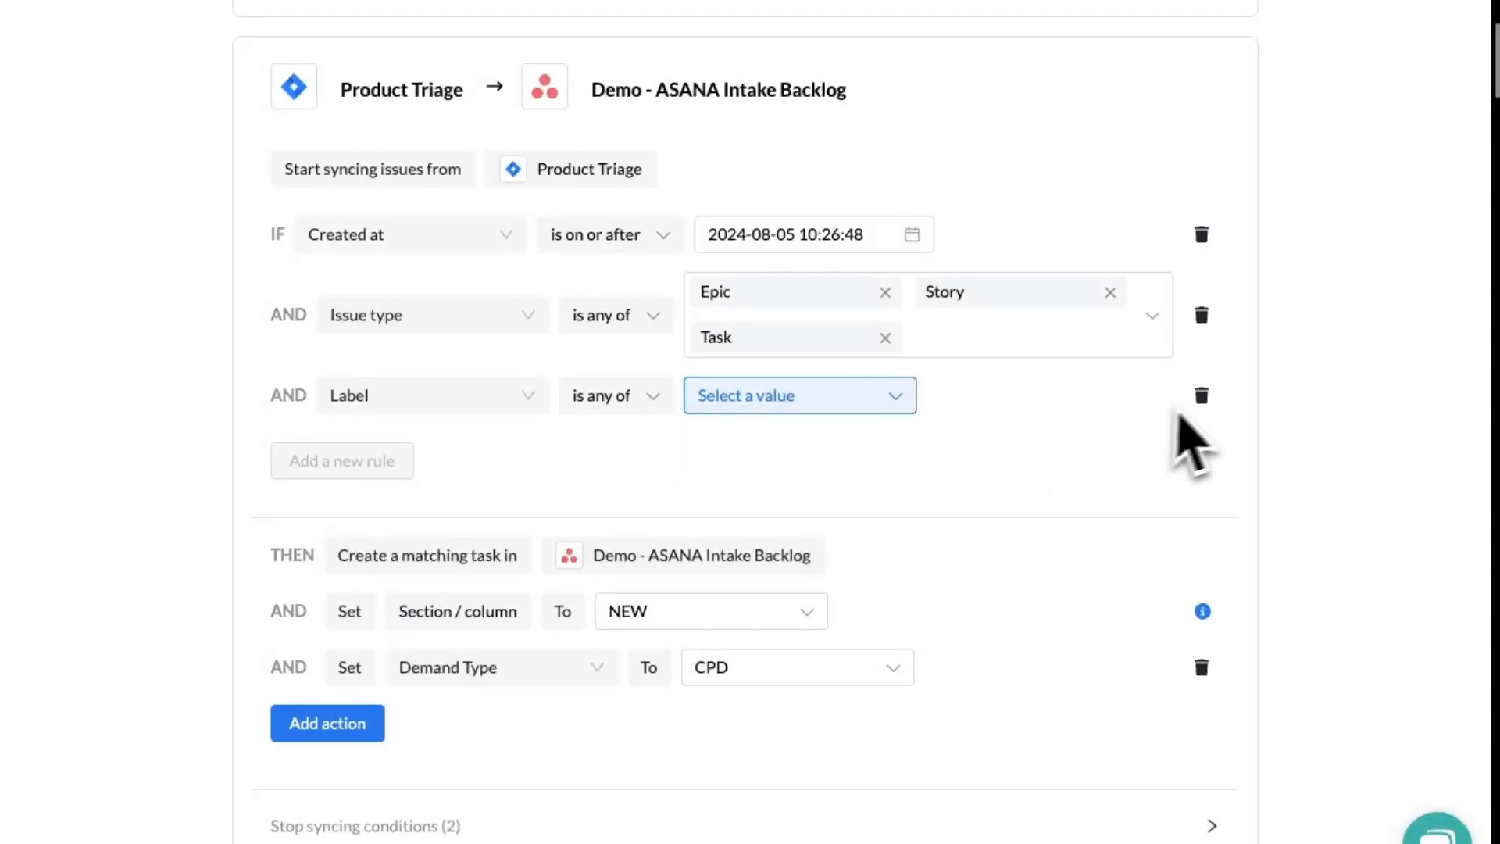
click(1202, 396)
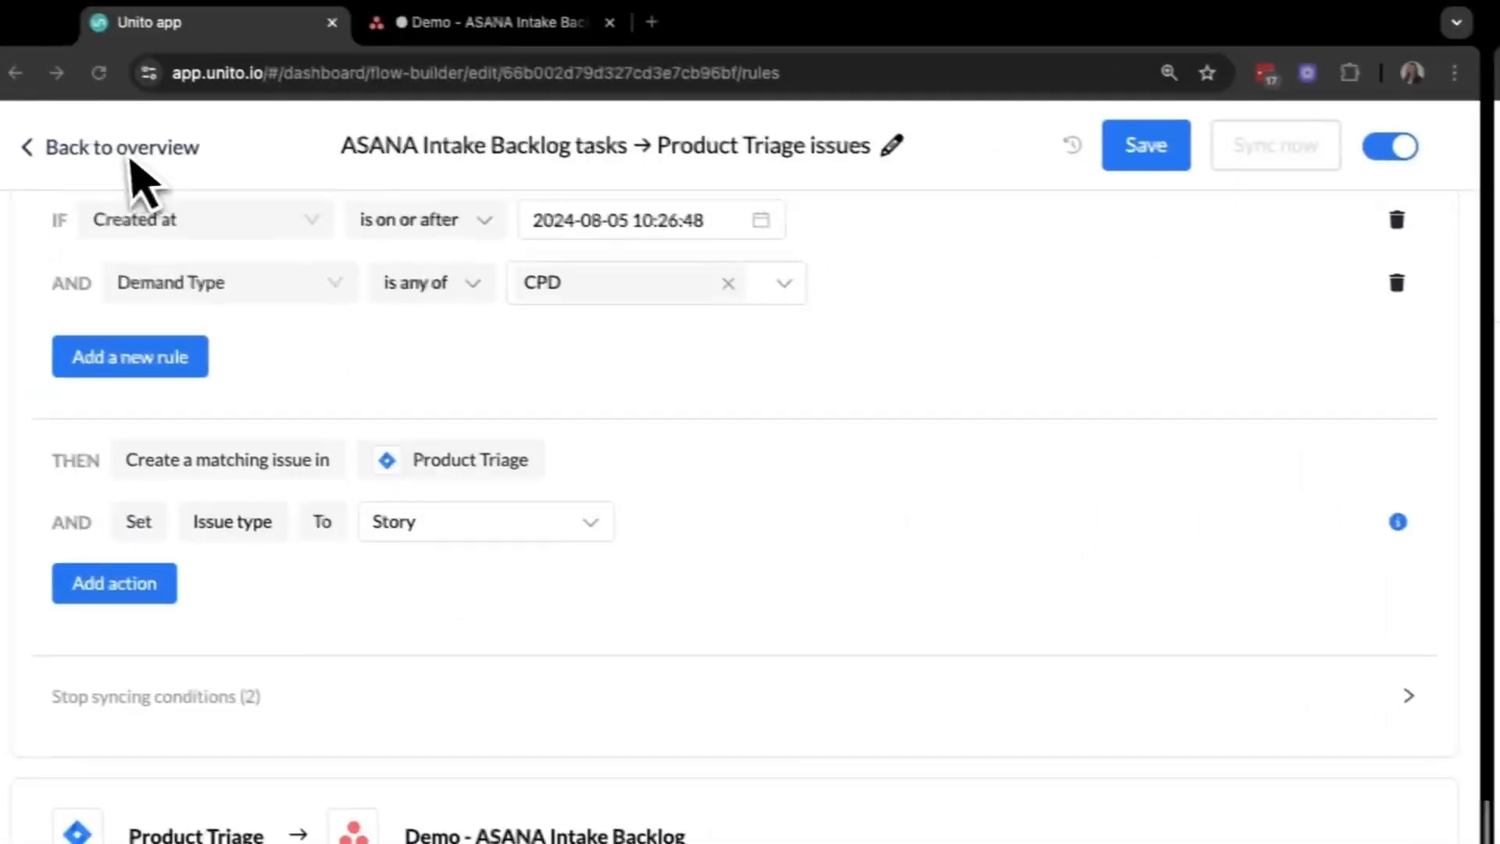
- Open the flow's mapped fields and add a mapping between the Asana Assignee and the Jira Assignee
click(128, 151)
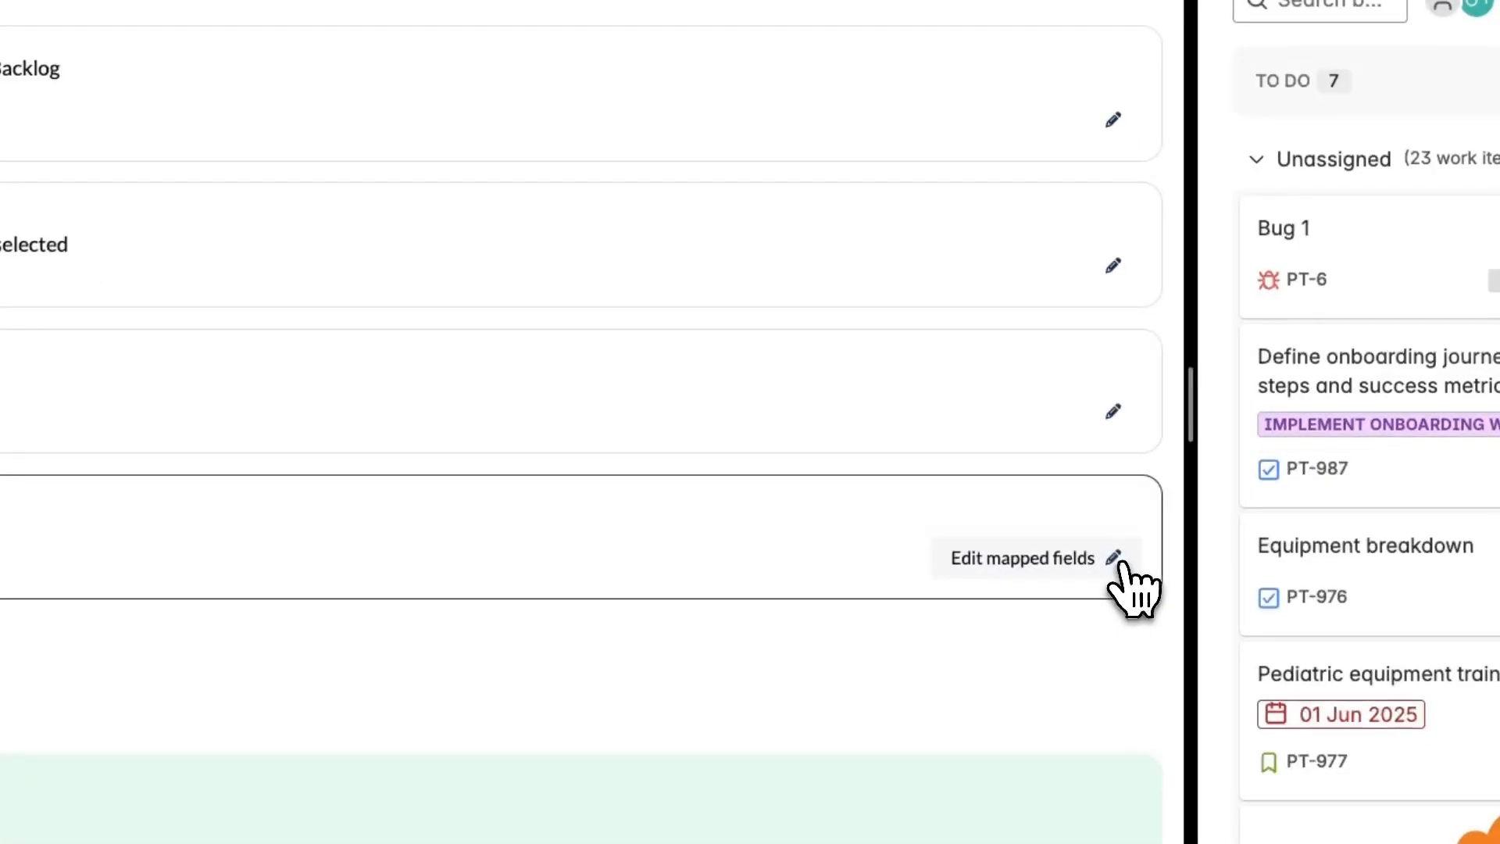
click(1133, 584)
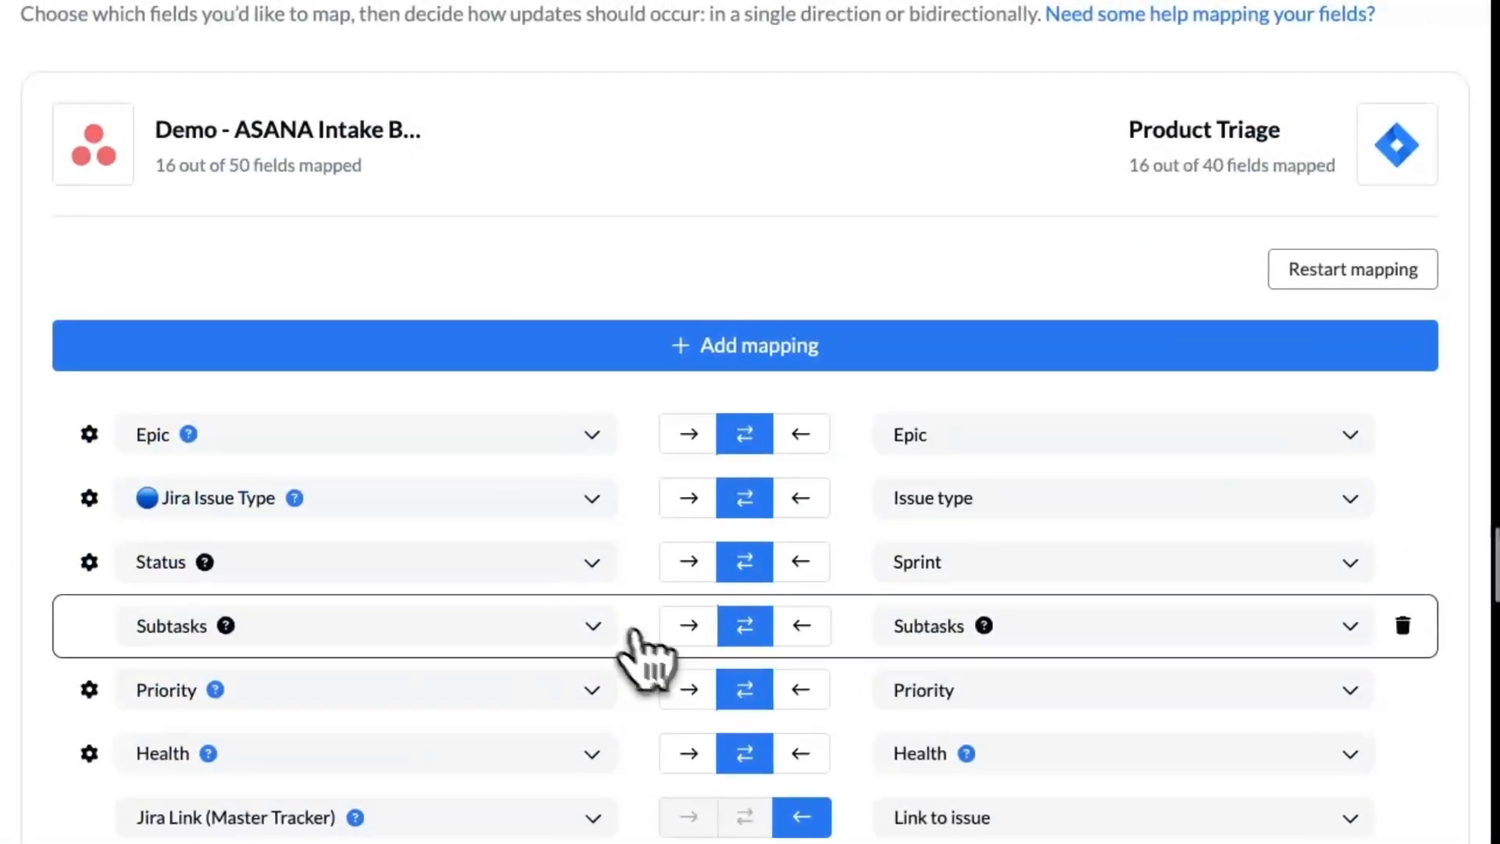
mouse_move(677, 465)
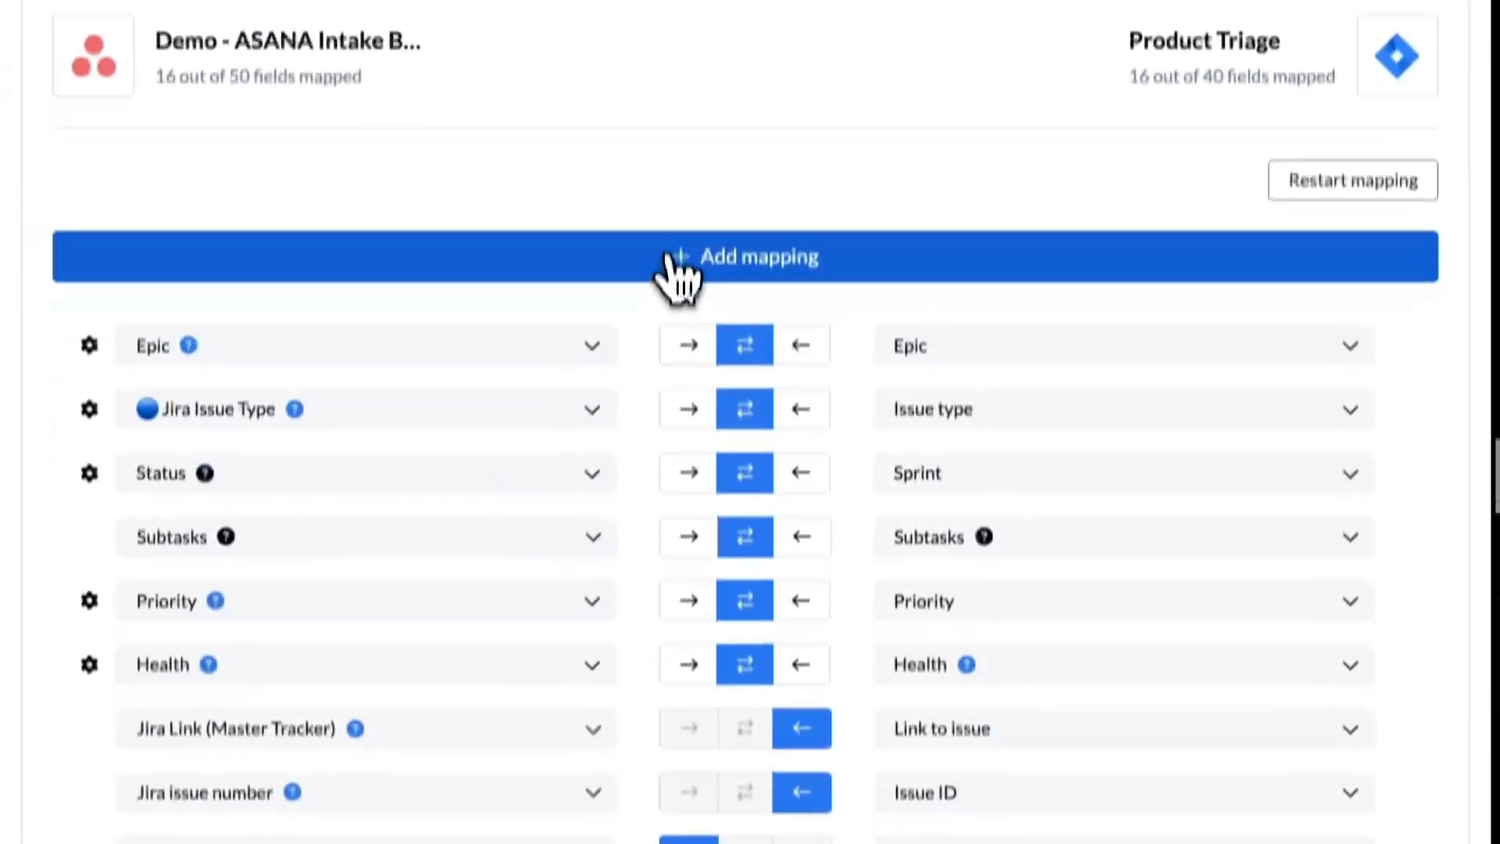
click(686, 556)
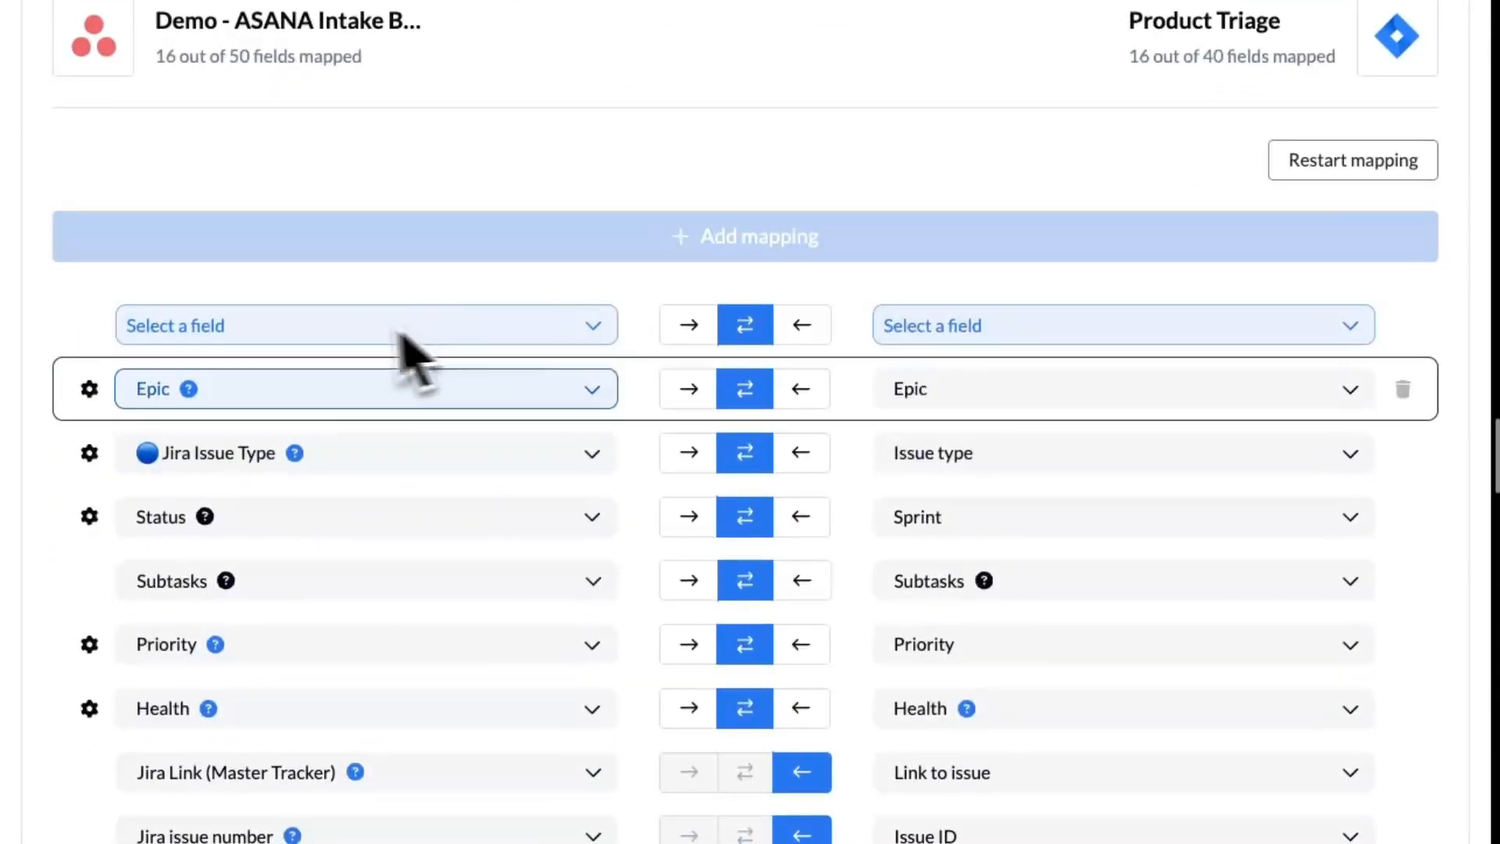
click(358, 328)
click(297, 672)
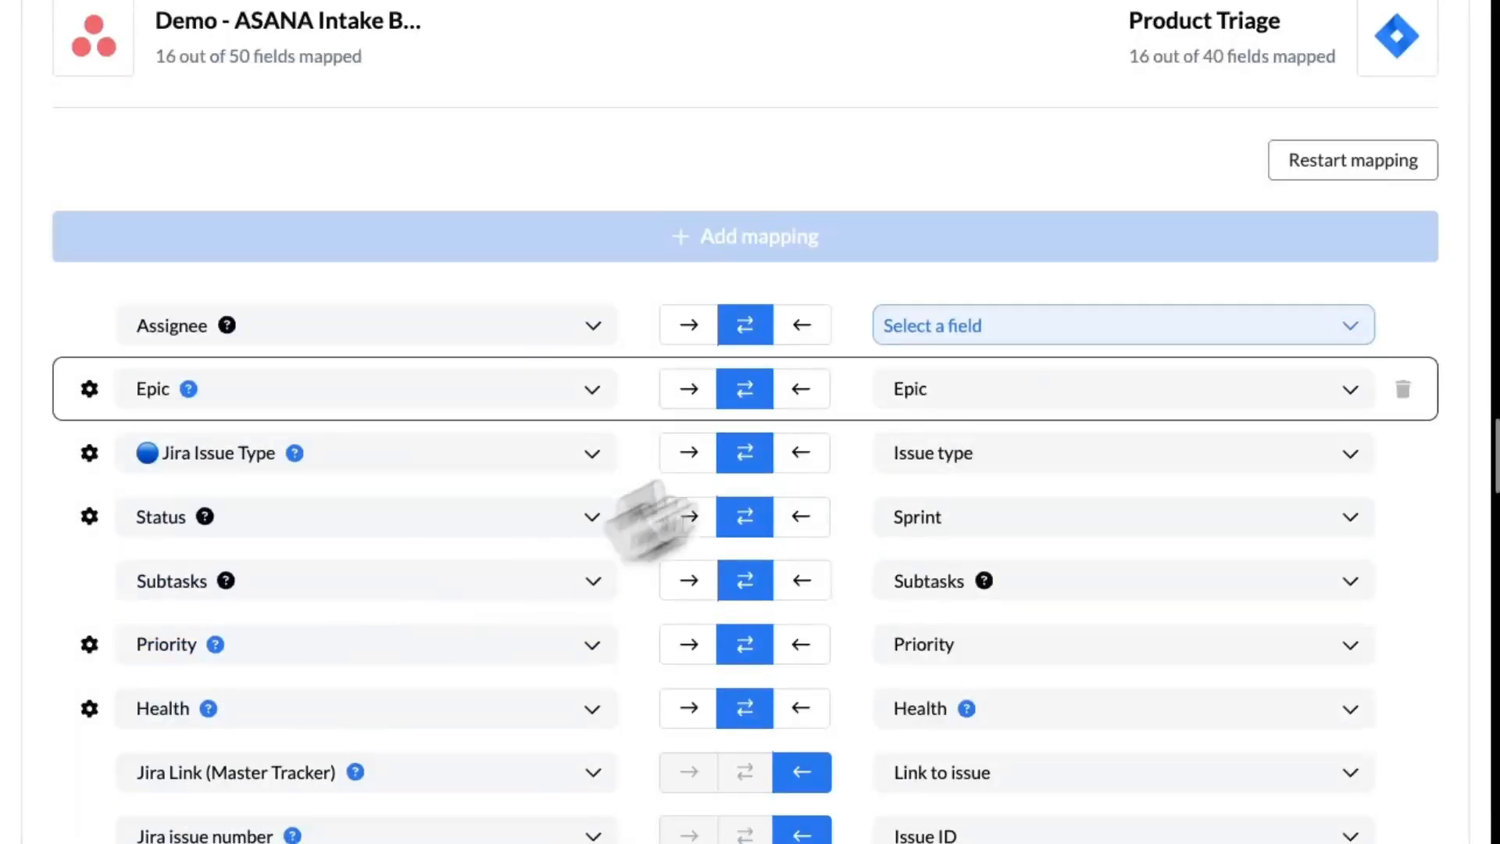
click(948, 328)
click(965, 535)
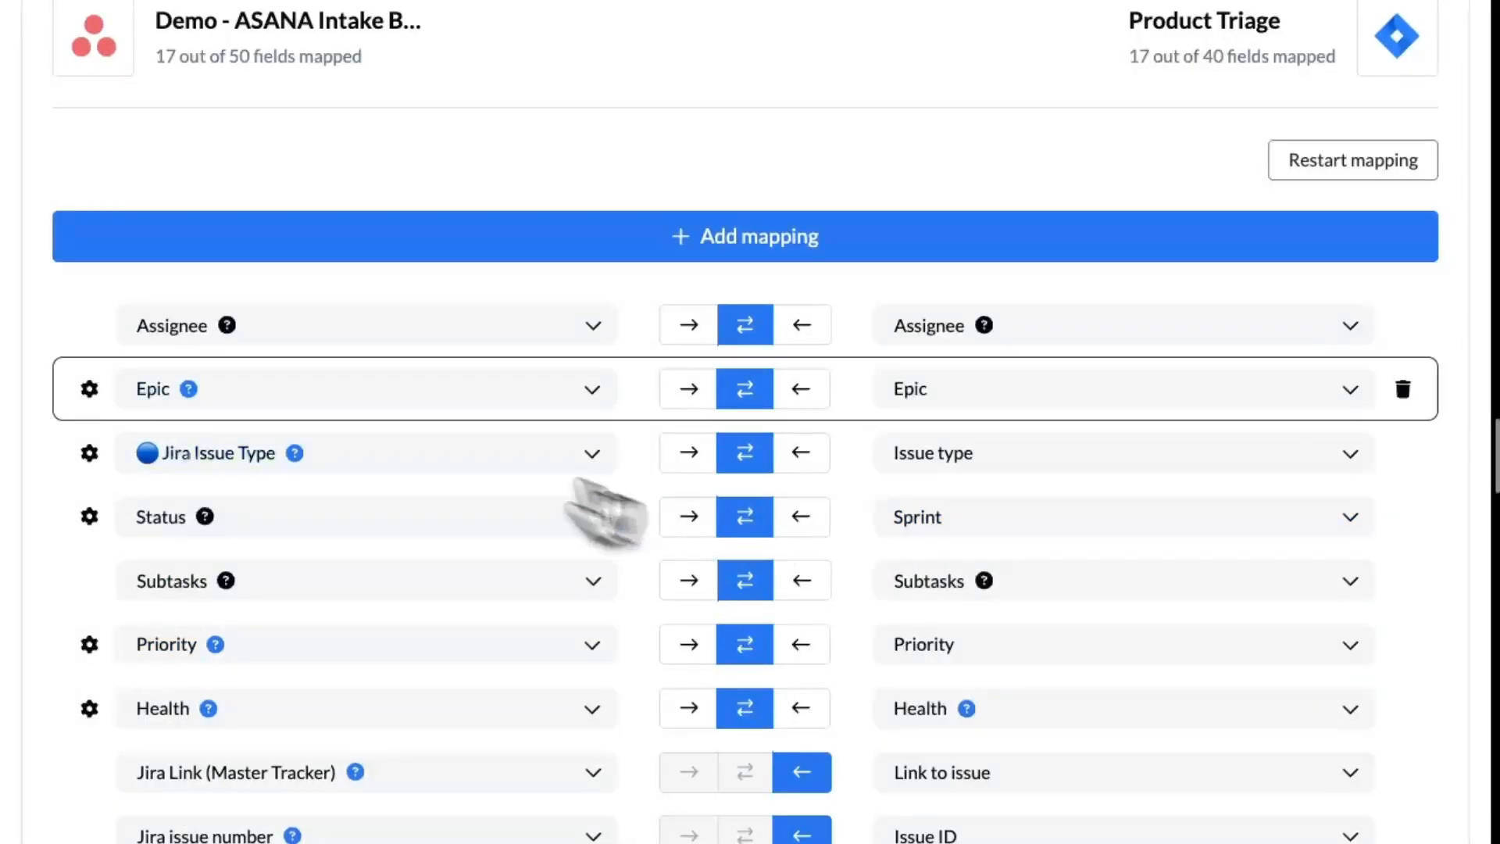
- Try one-way directions on the Assignee, Epic and Jira Issue Type mappings and restore all three to two-way
click(688, 325)
click(803, 391)
click(691, 455)
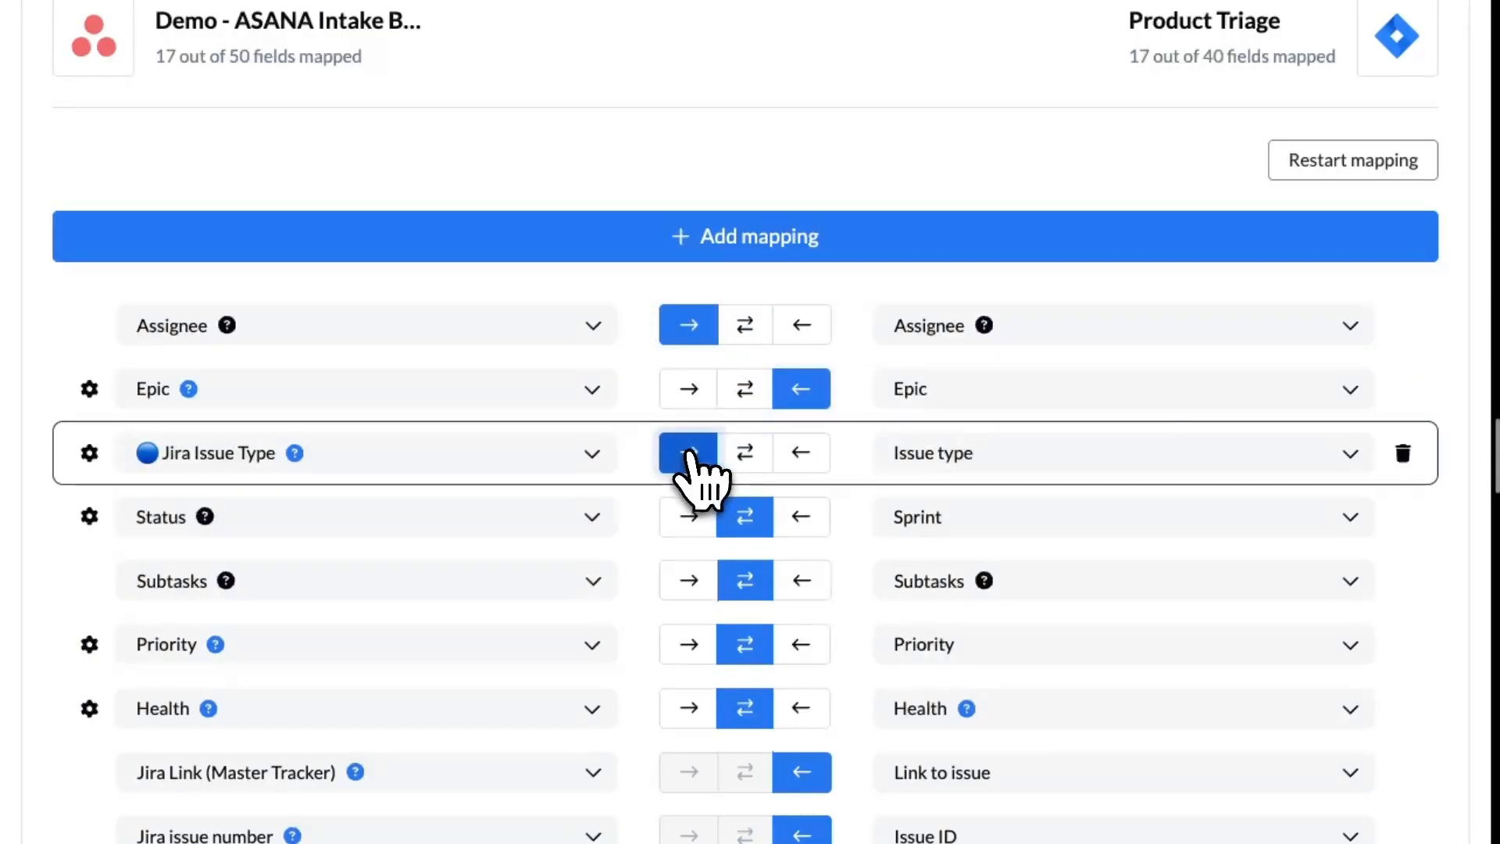
click(745, 453)
click(745, 389)
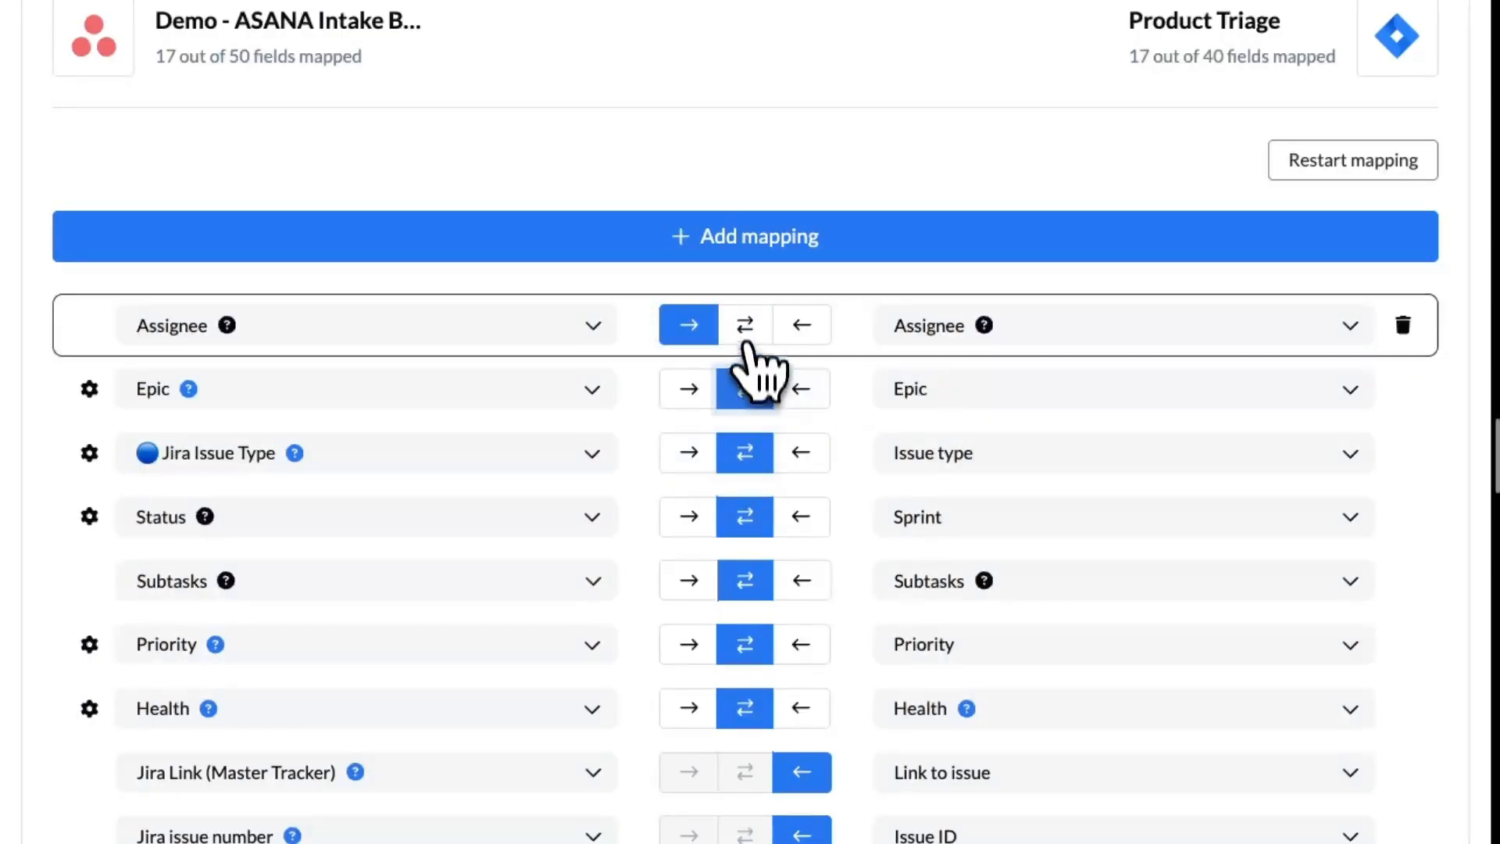
click(745, 324)
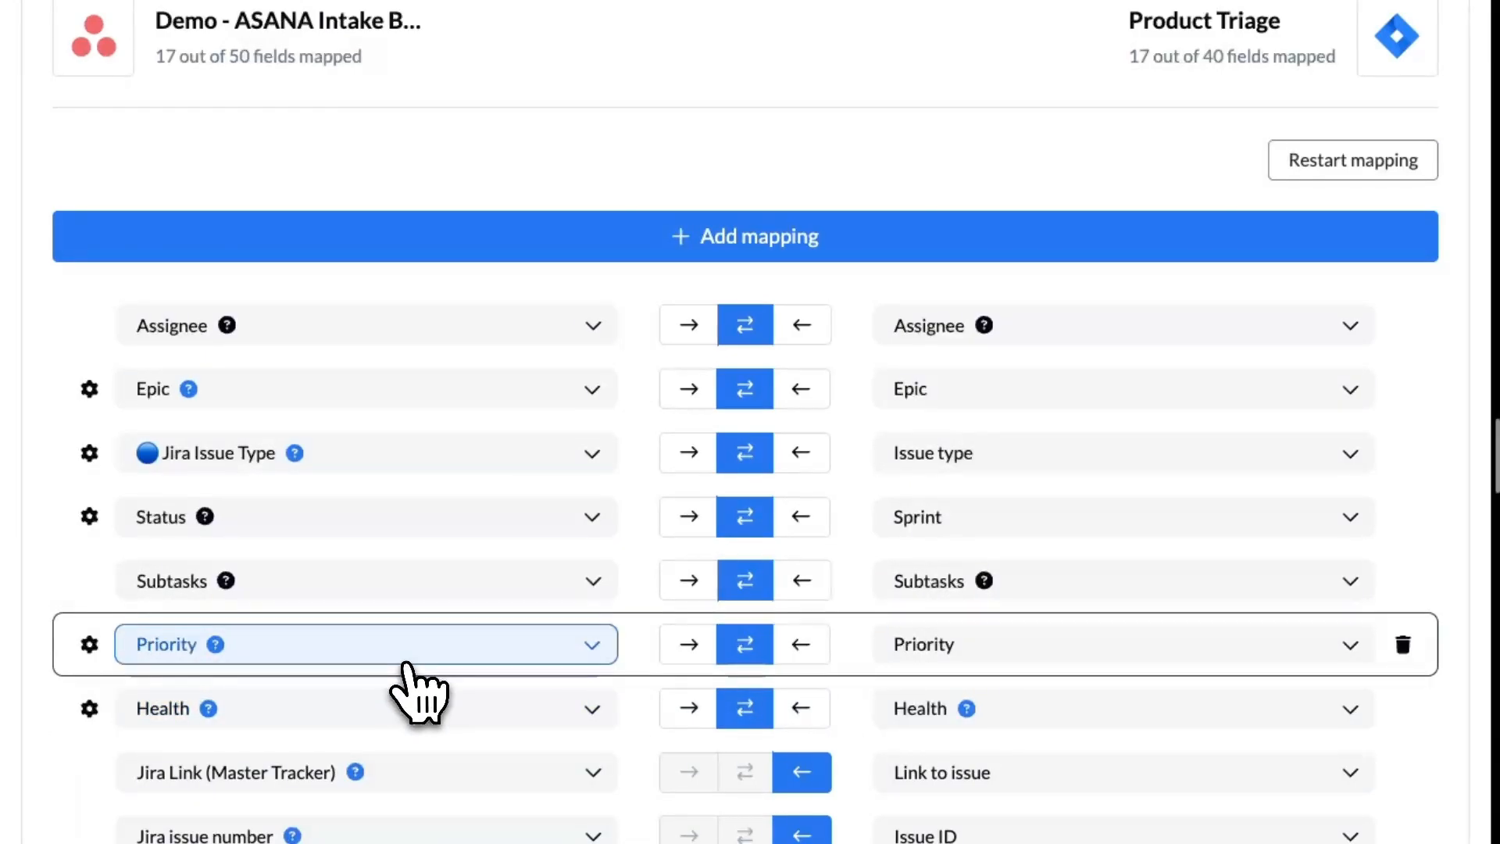
- Make the Priority mapping one-way from Jira to Asana and open its value mappings
click(812, 649)
scroll(1078, 547, down, 3)
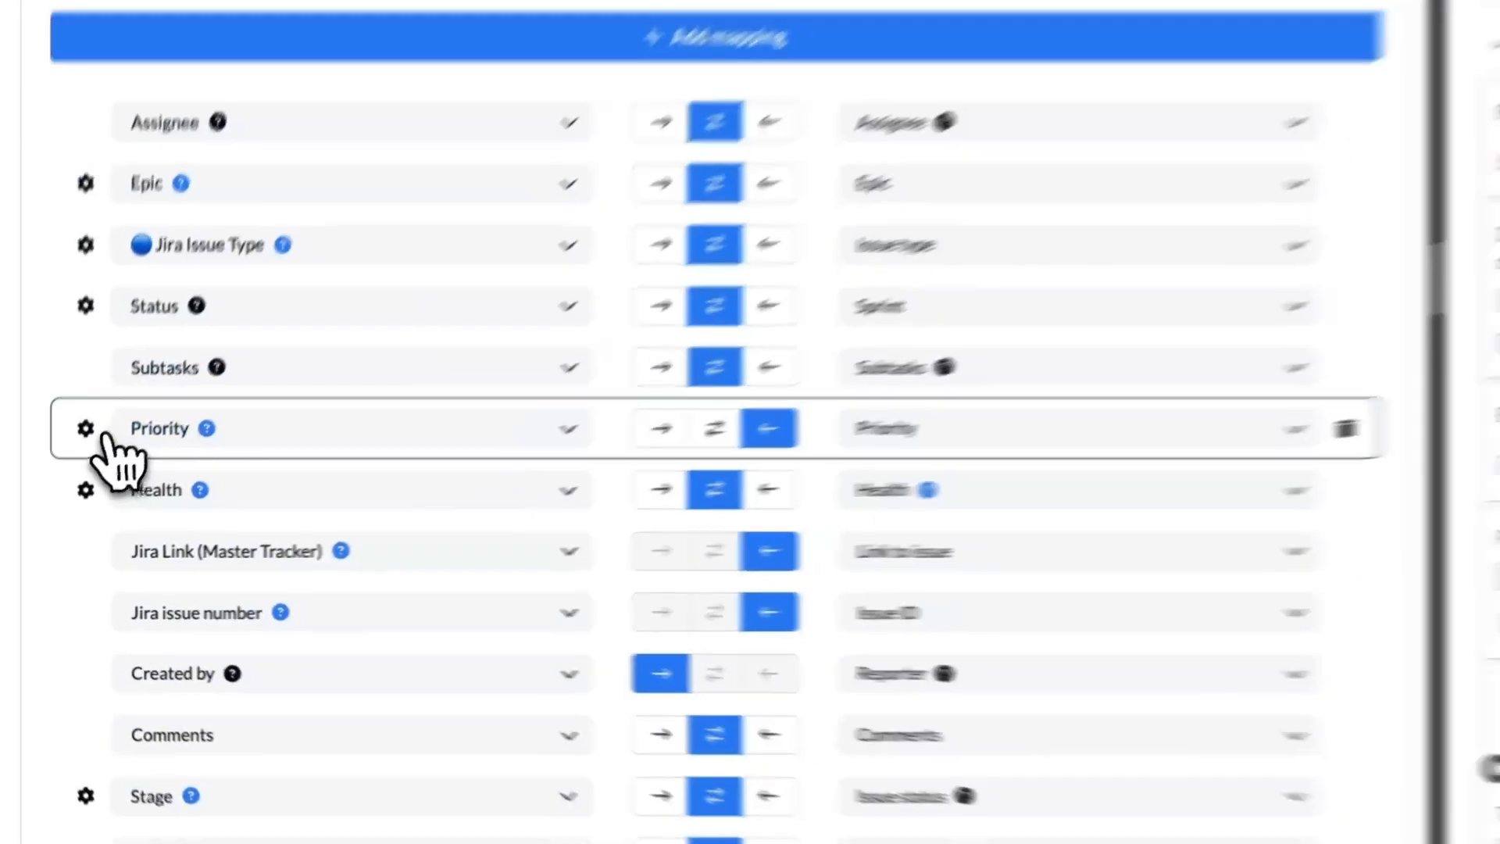
click(89, 432)
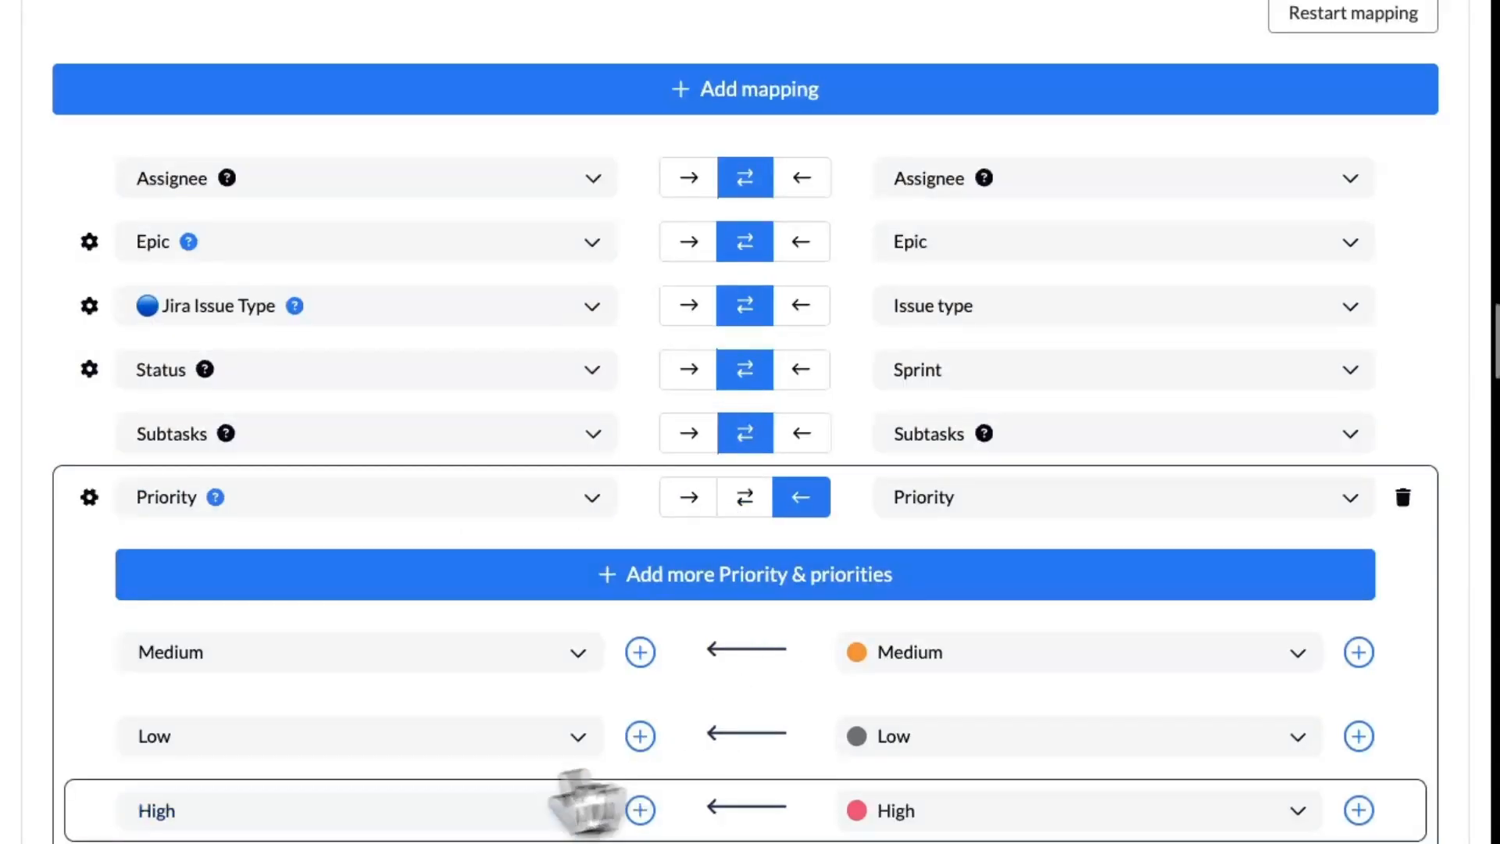
- Add the Jira priority Highest alongside High in the value mapping to Asana's High priority
scroll(986, 741, down, 2)
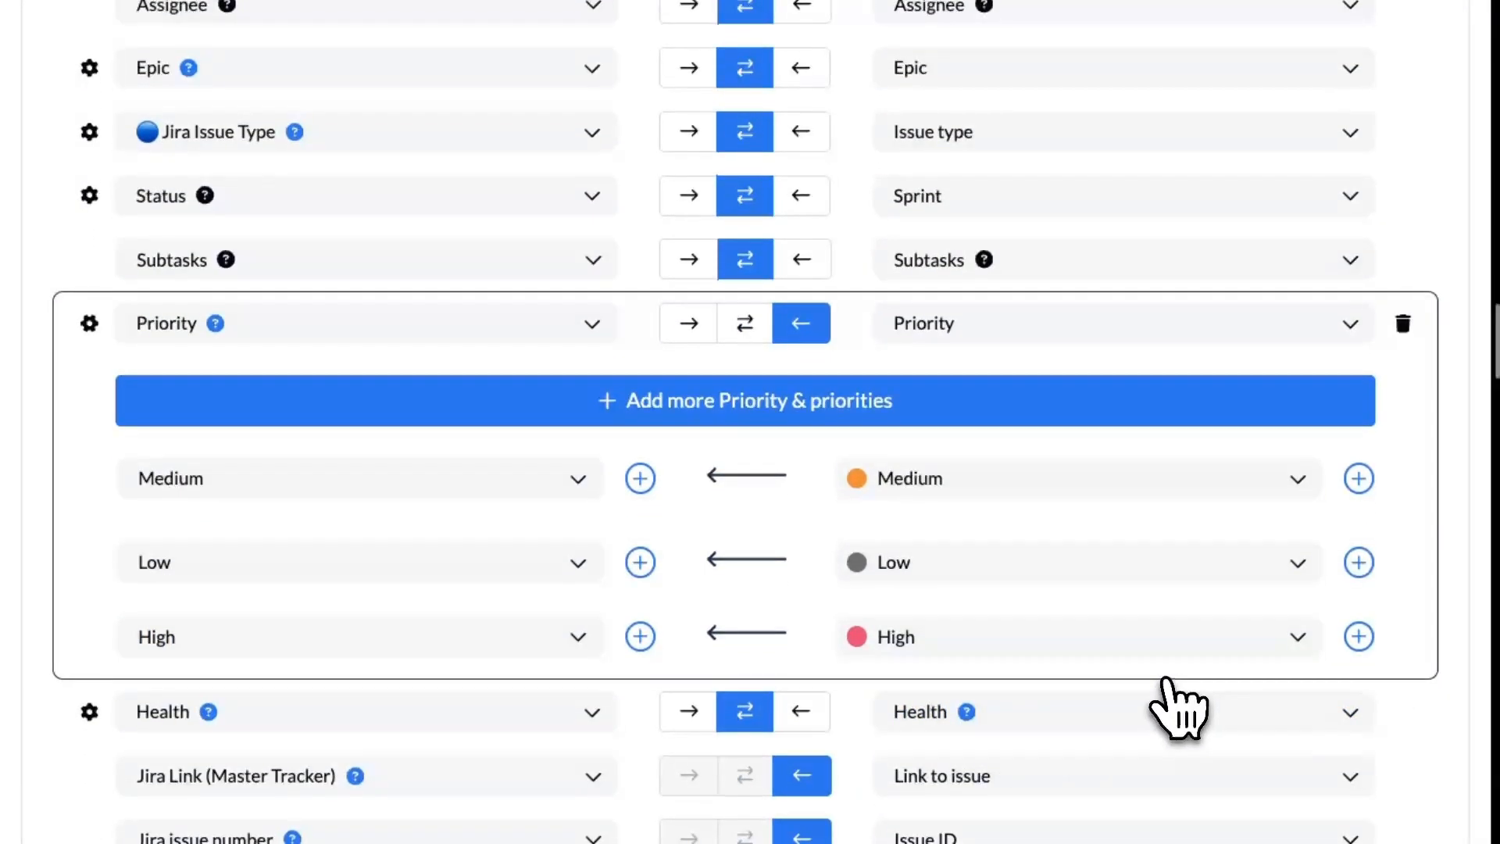
click(1359, 636)
click(1112, 754)
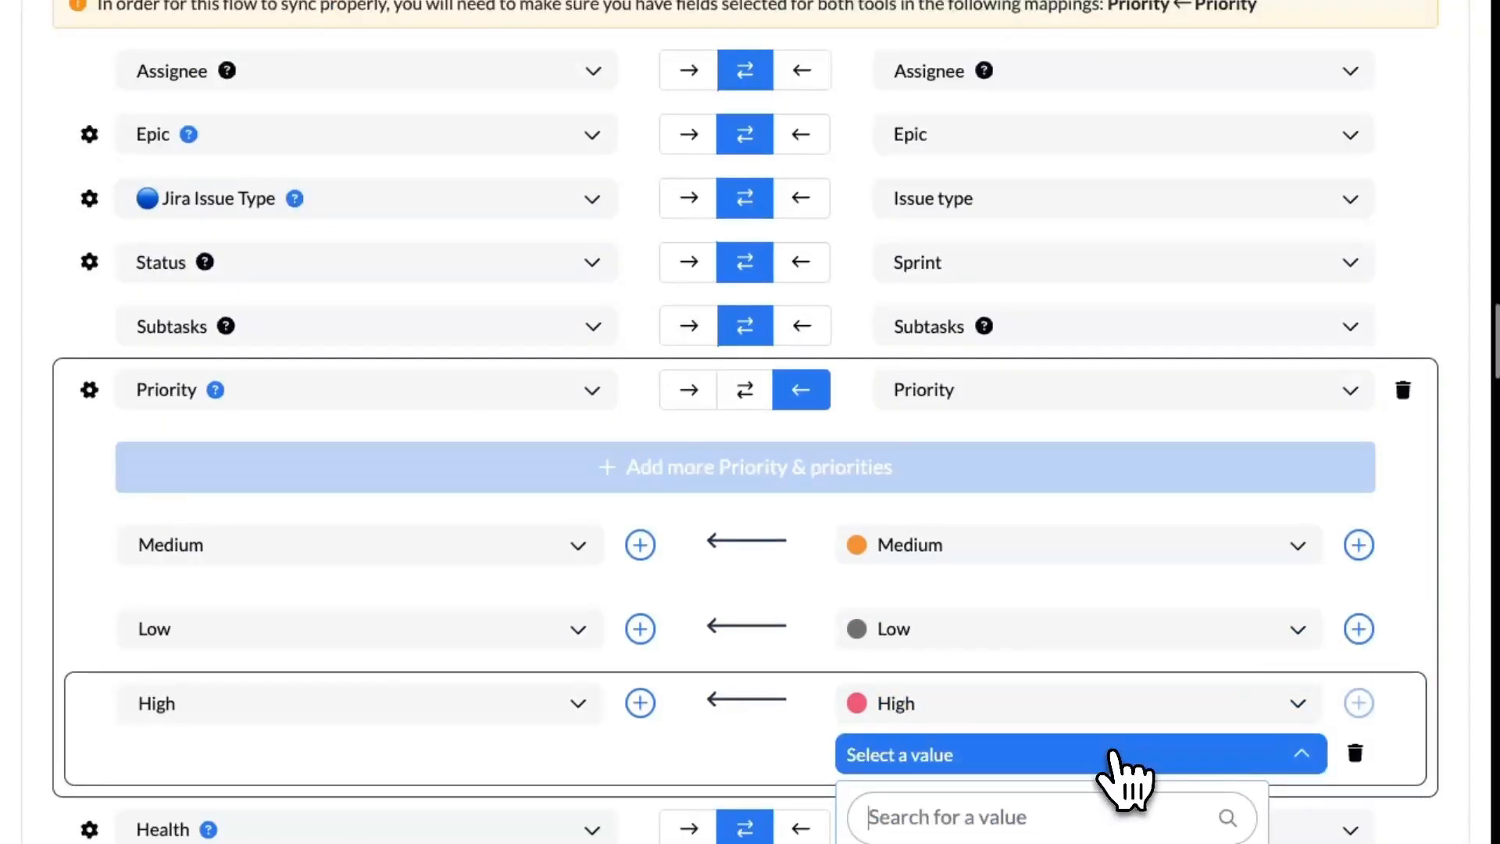
click(1015, 843)
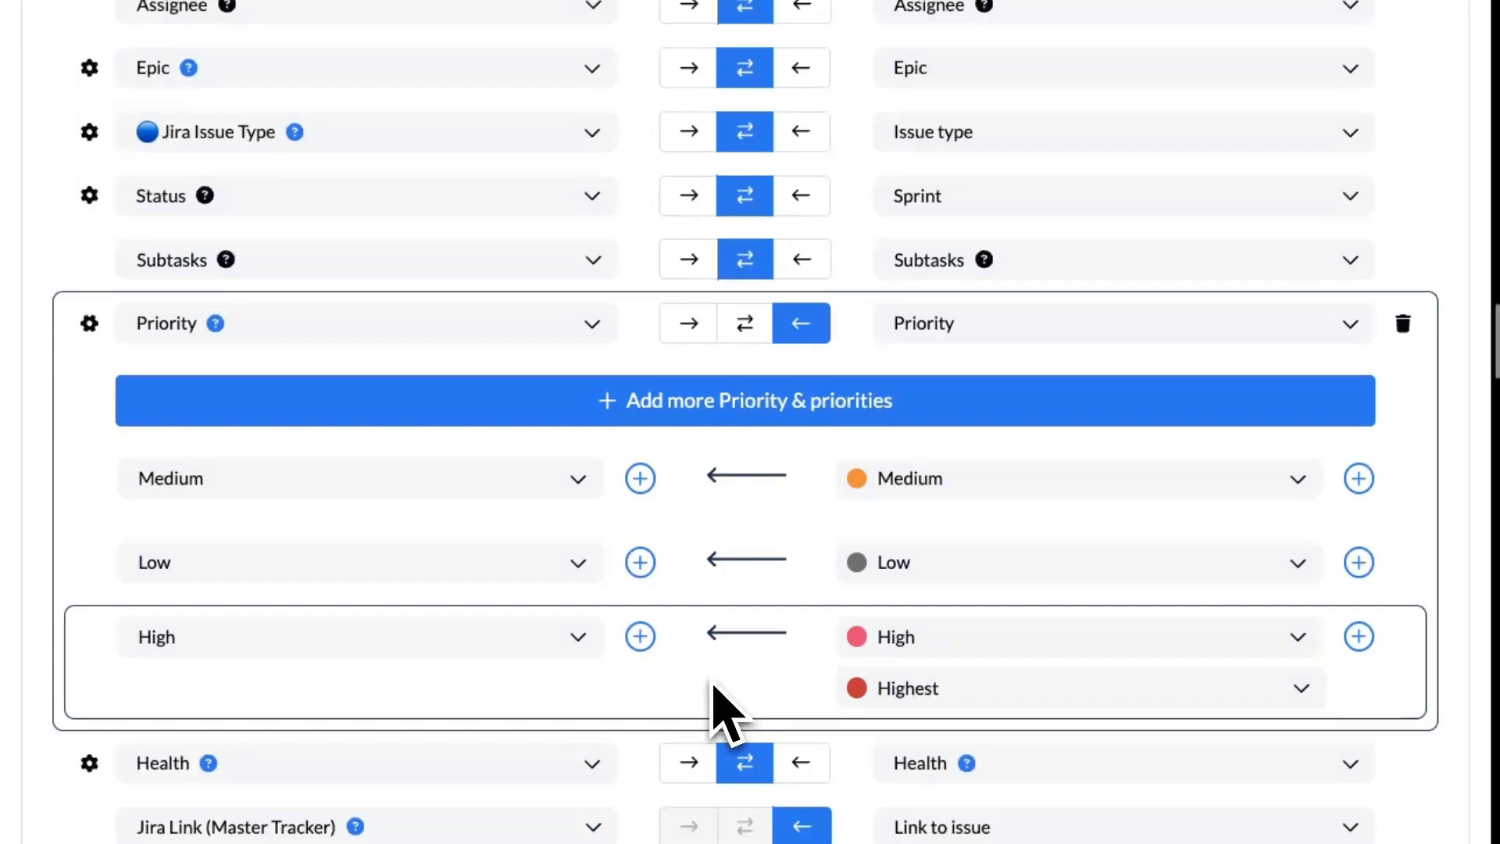
- Review the Jira Link (Master Tracker) and Jira issue number mappings, and return to the flow overview
scroll(727, 711, down, 2)
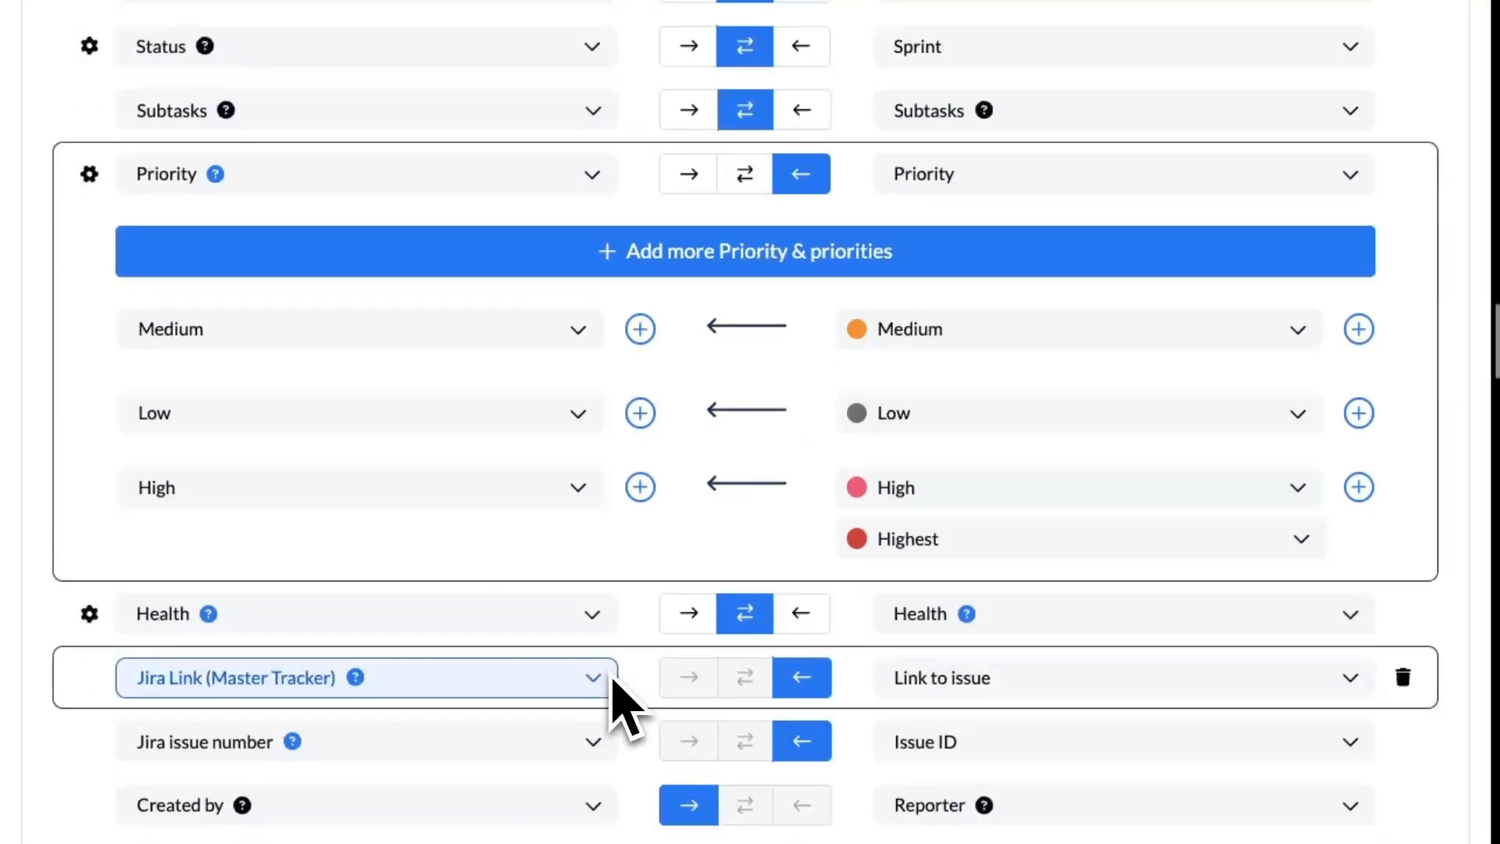
scroll(934, 703, down, 1)
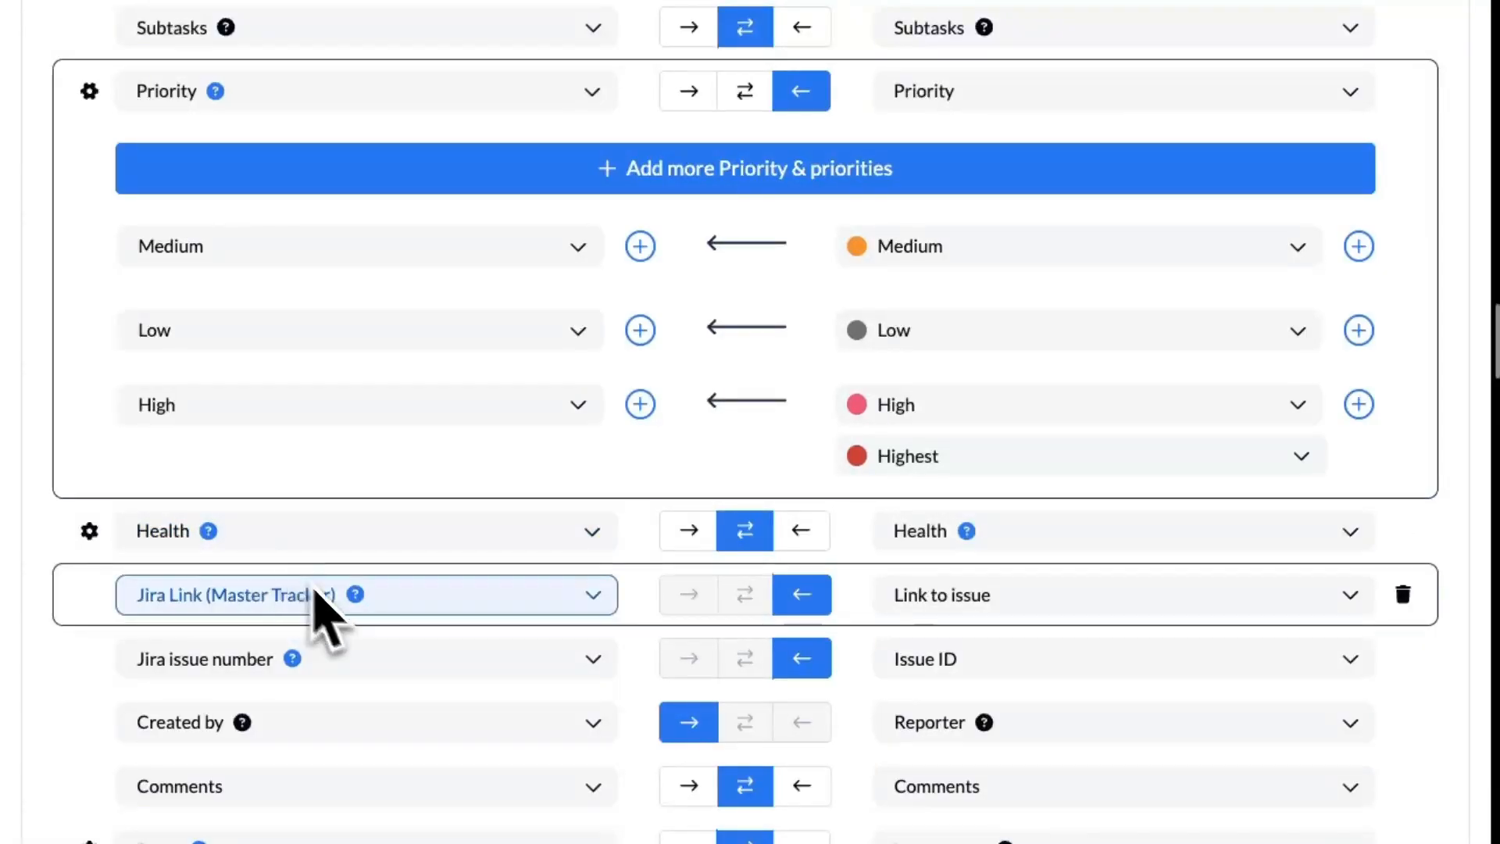
mouse_move(297, 658)
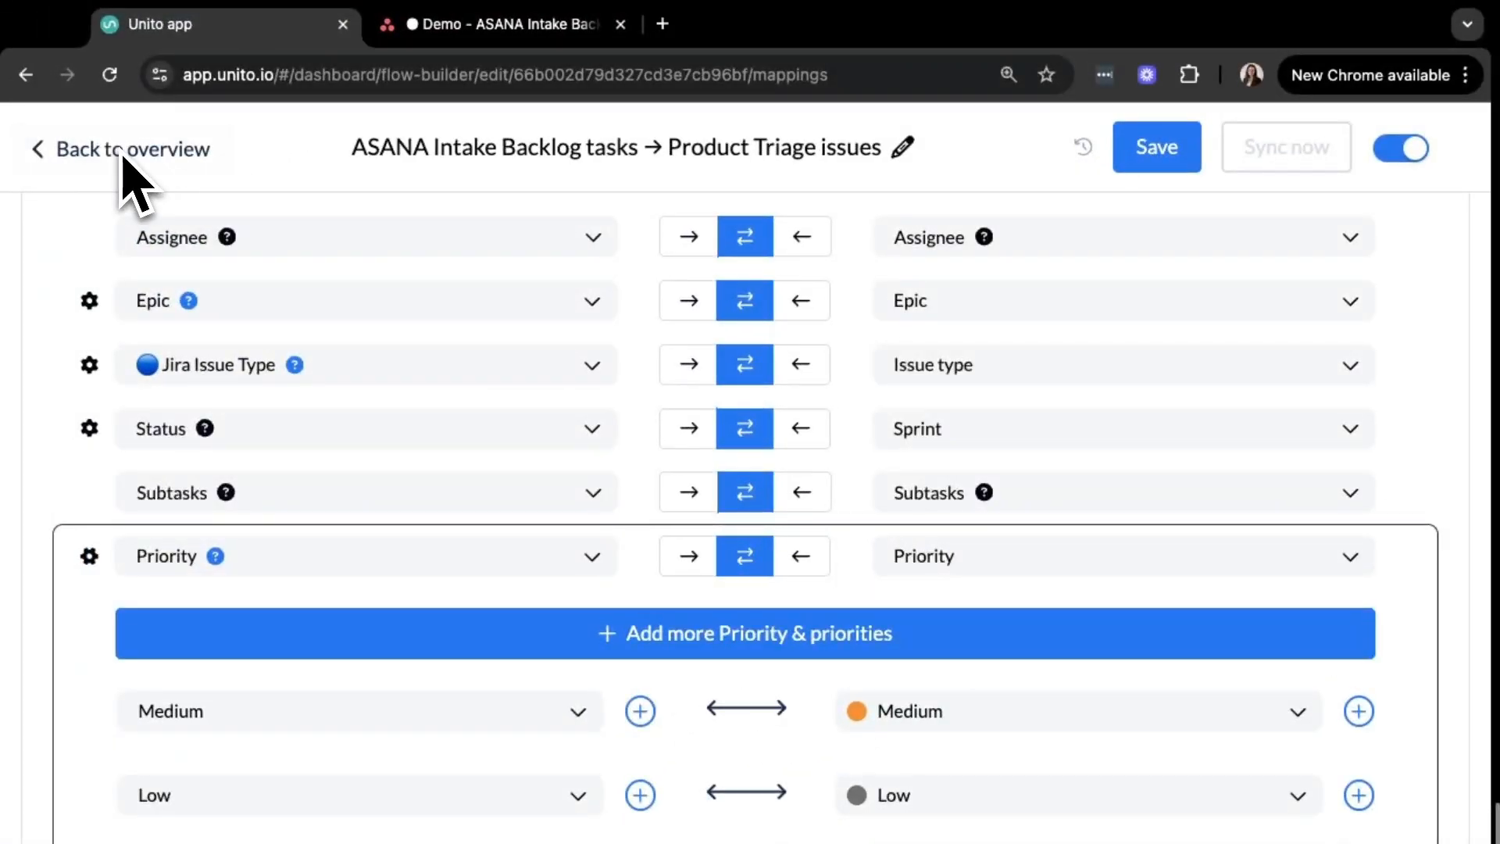
click(142, 149)
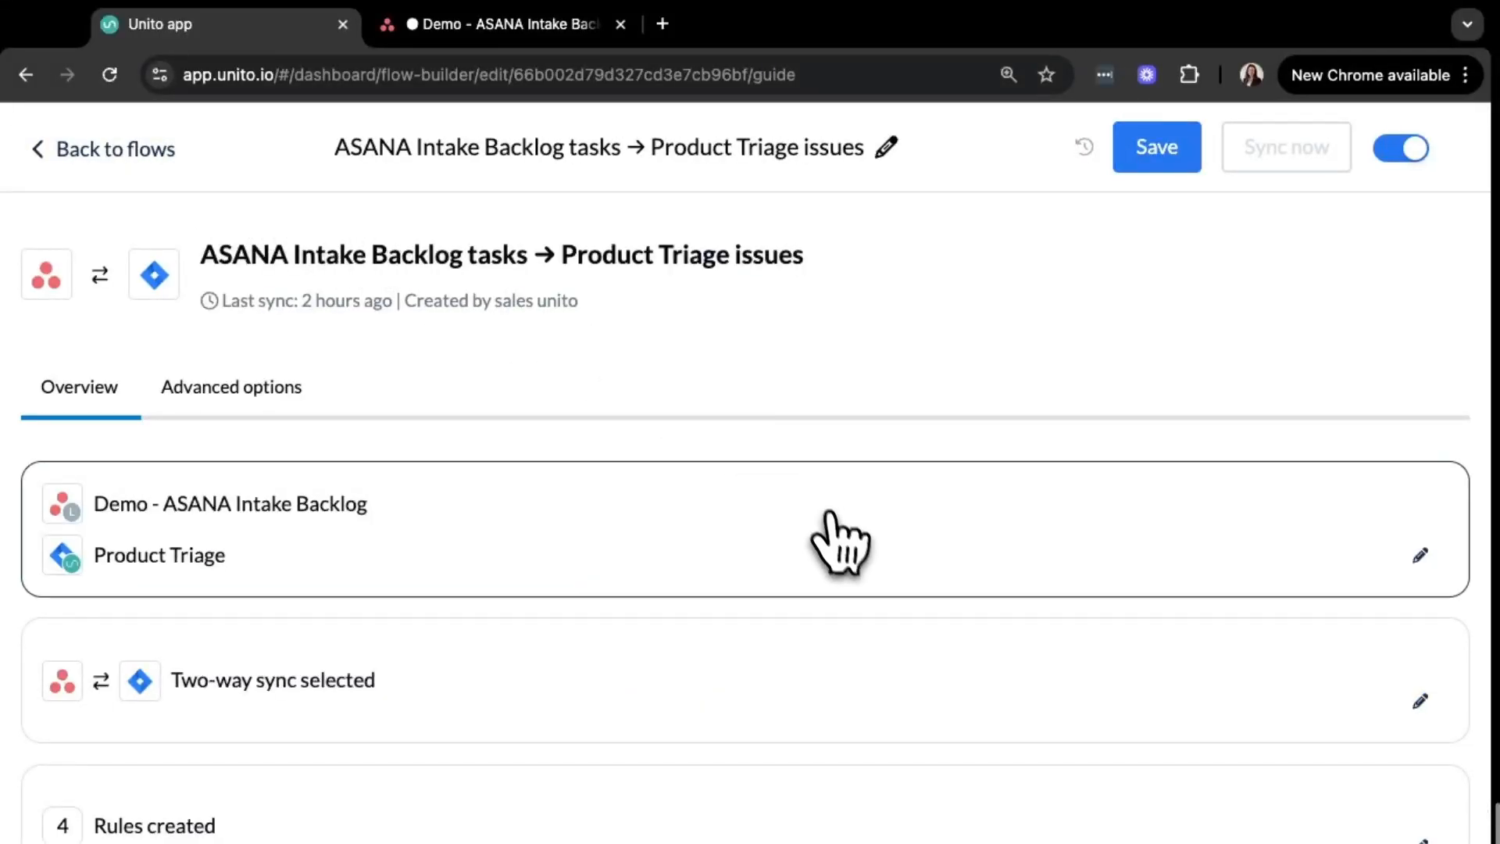
- In the flow's most recent activity, inspect the updated information of the item synced 12 Jun 10:30:57 AM and close its details
scroll(842, 542, down, 4)
scroll(840, 539, down, 10)
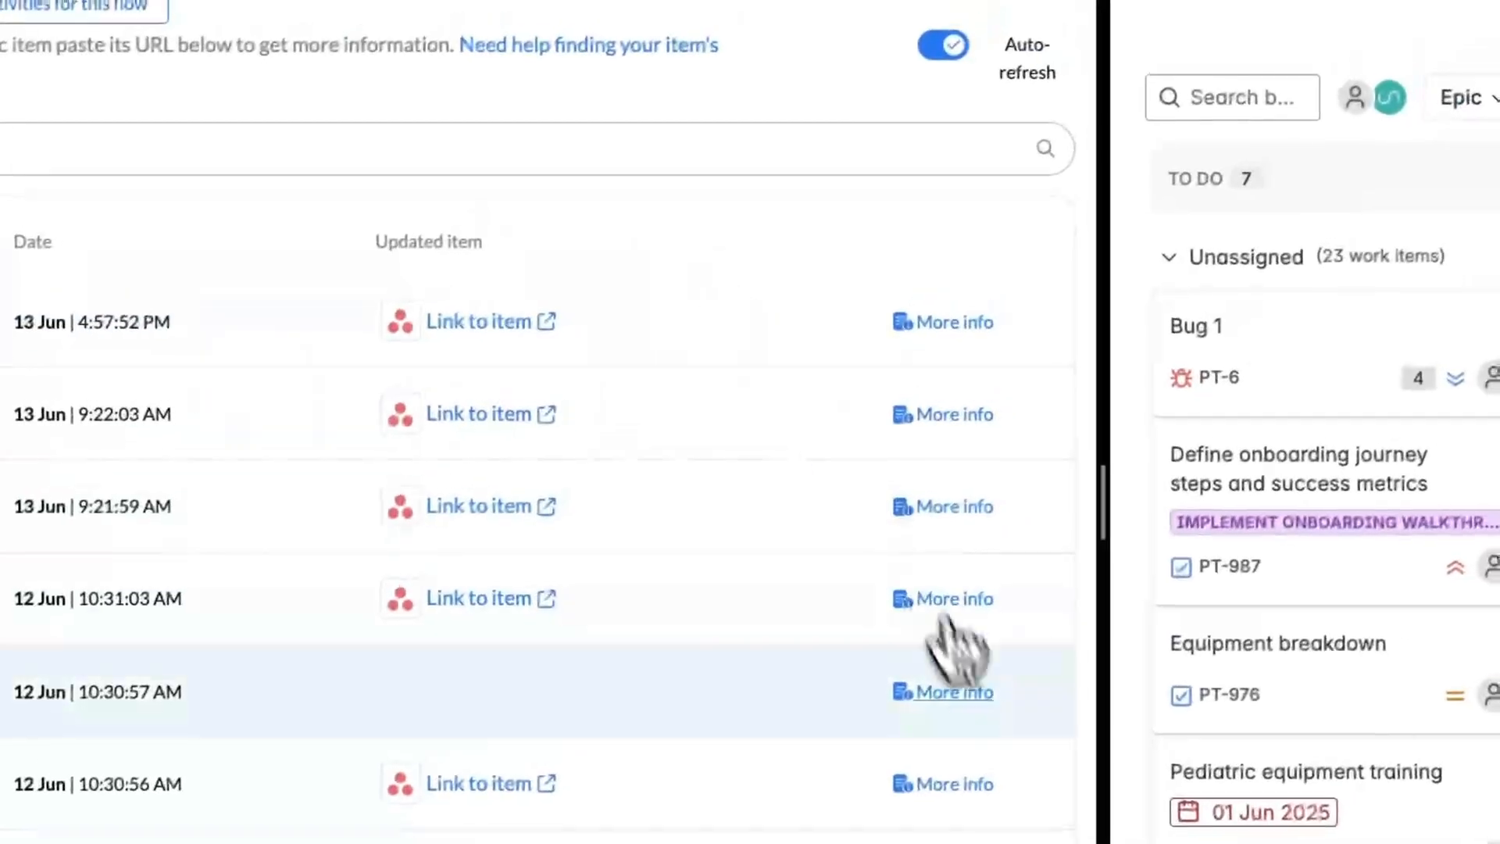
click(959, 696)
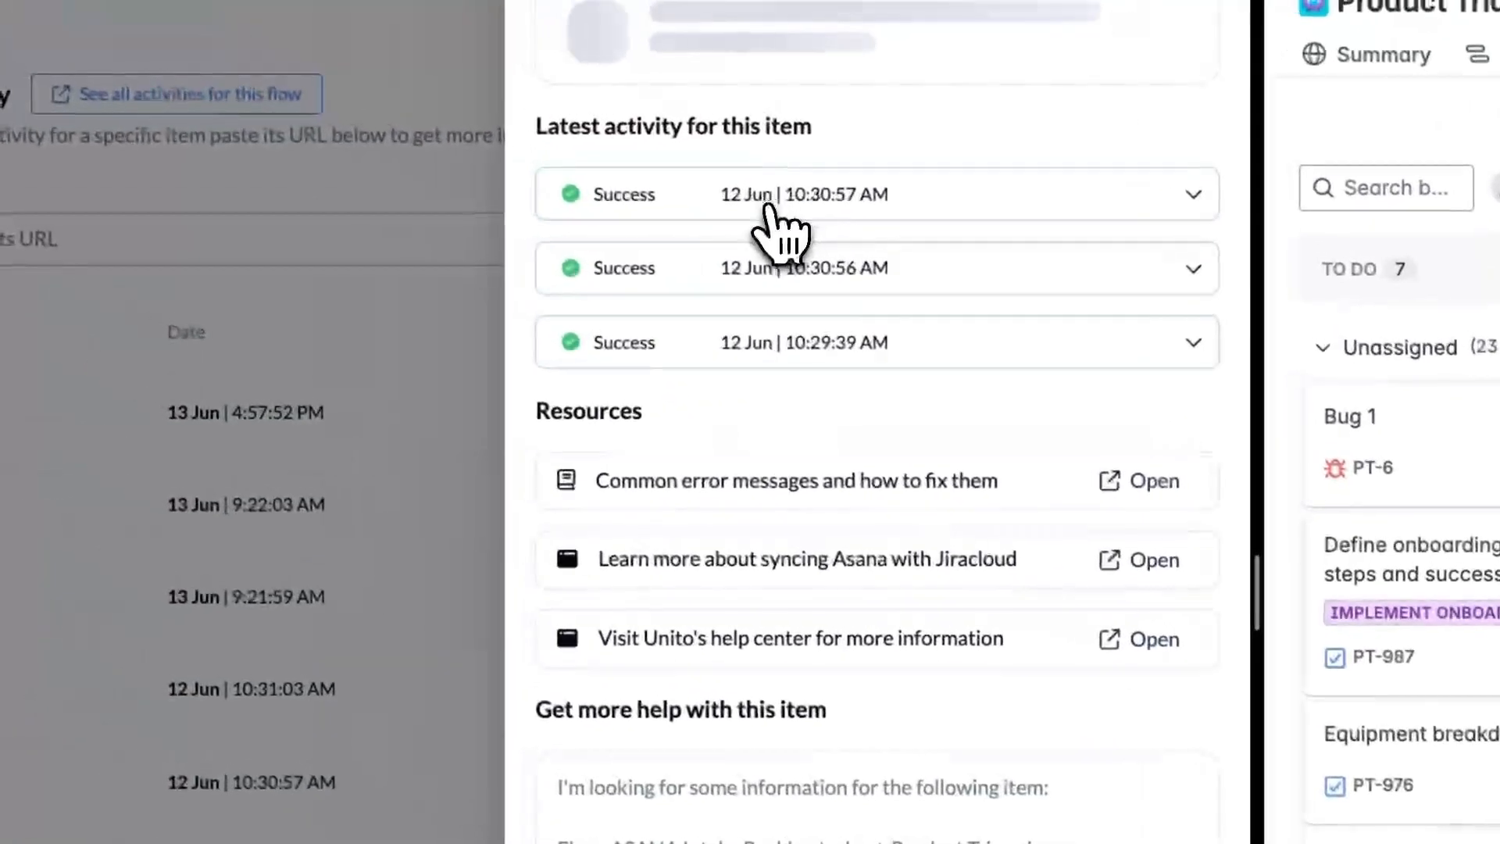
click(613, 123)
click(793, 426)
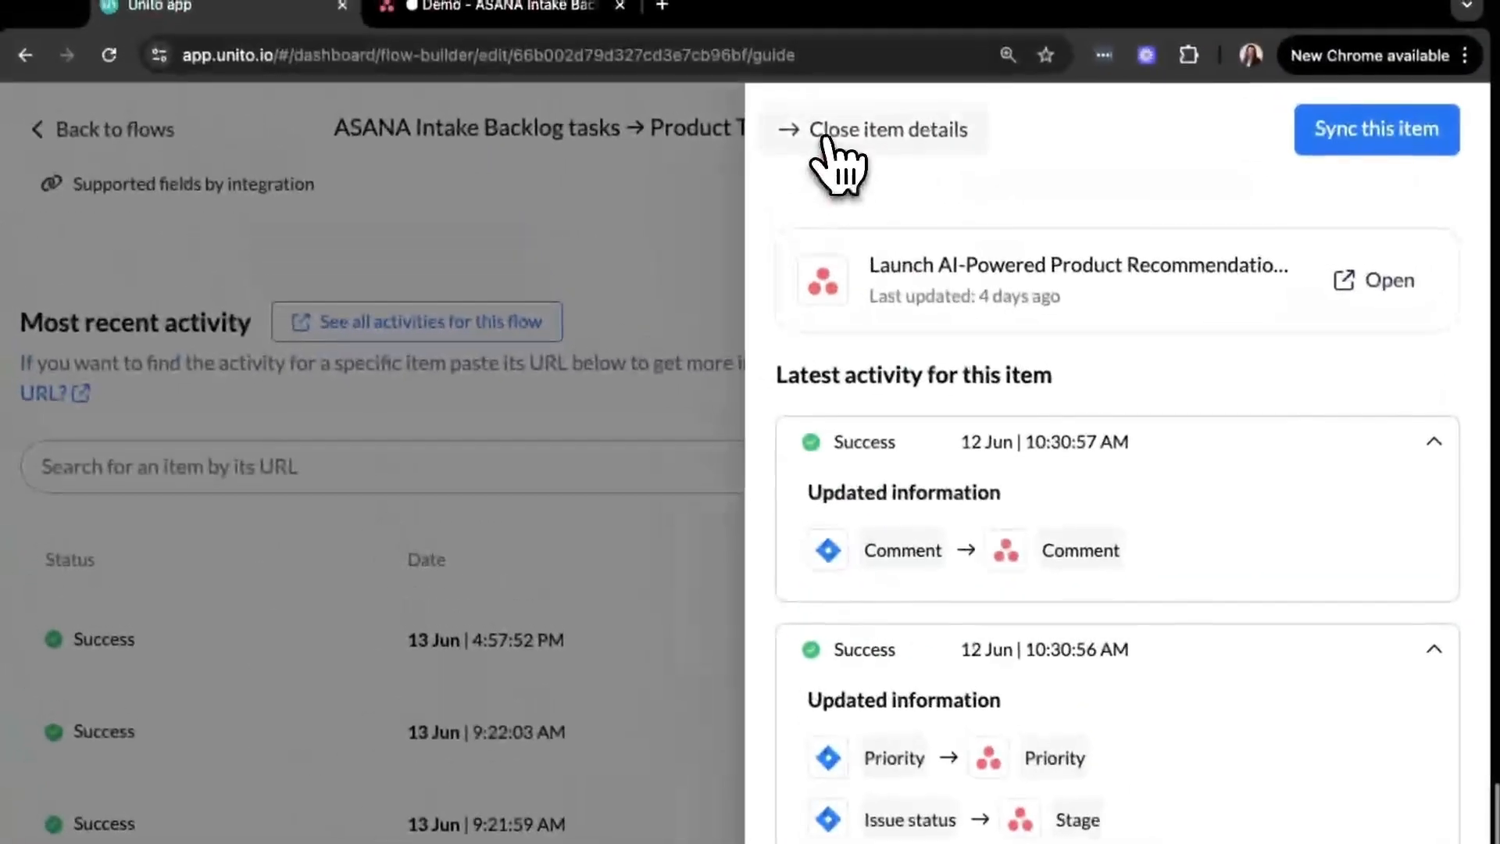
click(773, 125)
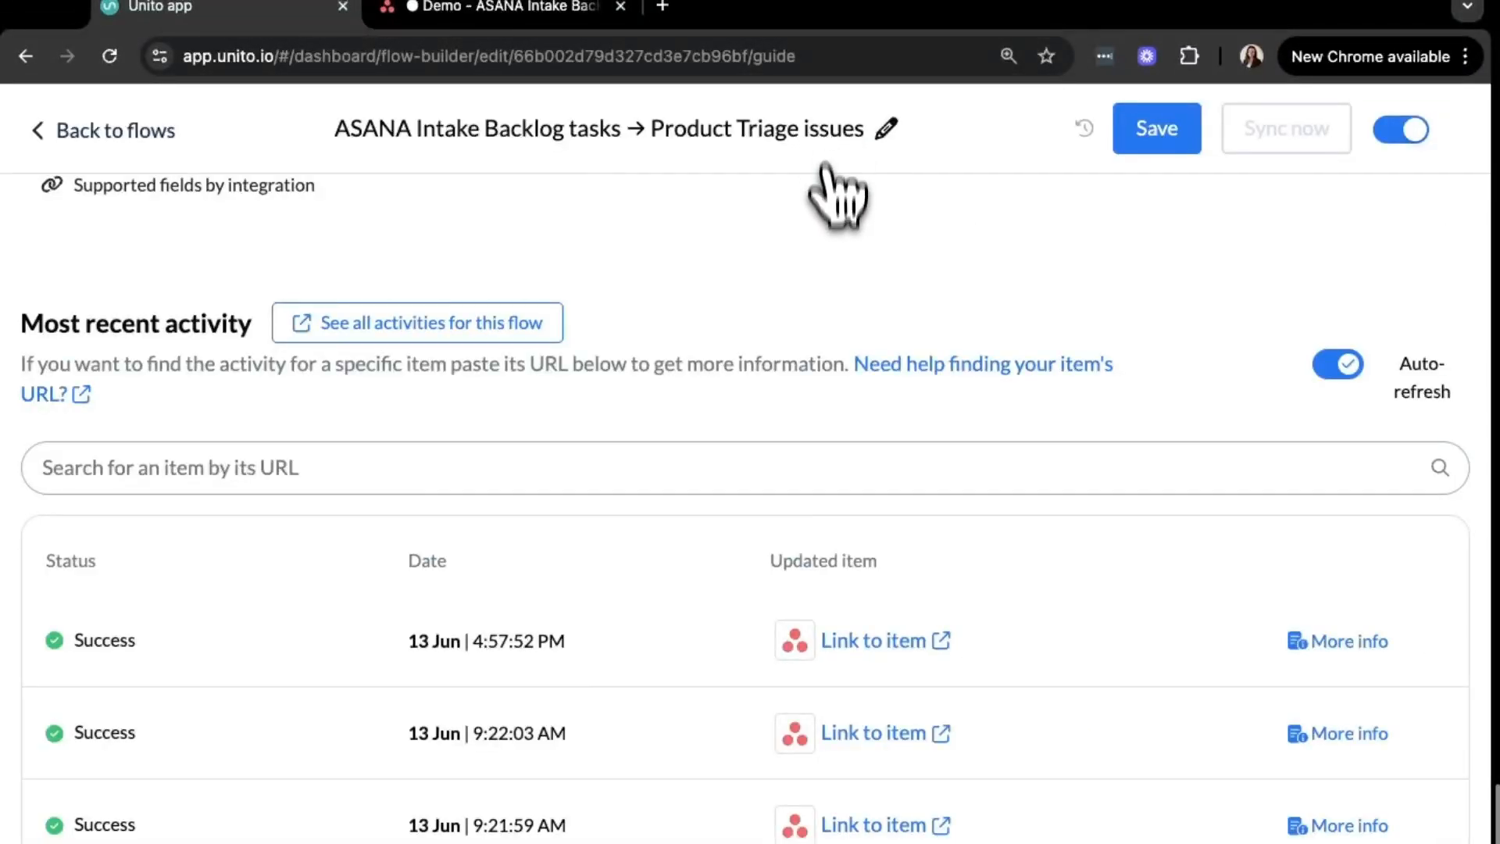
scroll(660, 703, up, 3)
scroll(660, 742, up, 10)
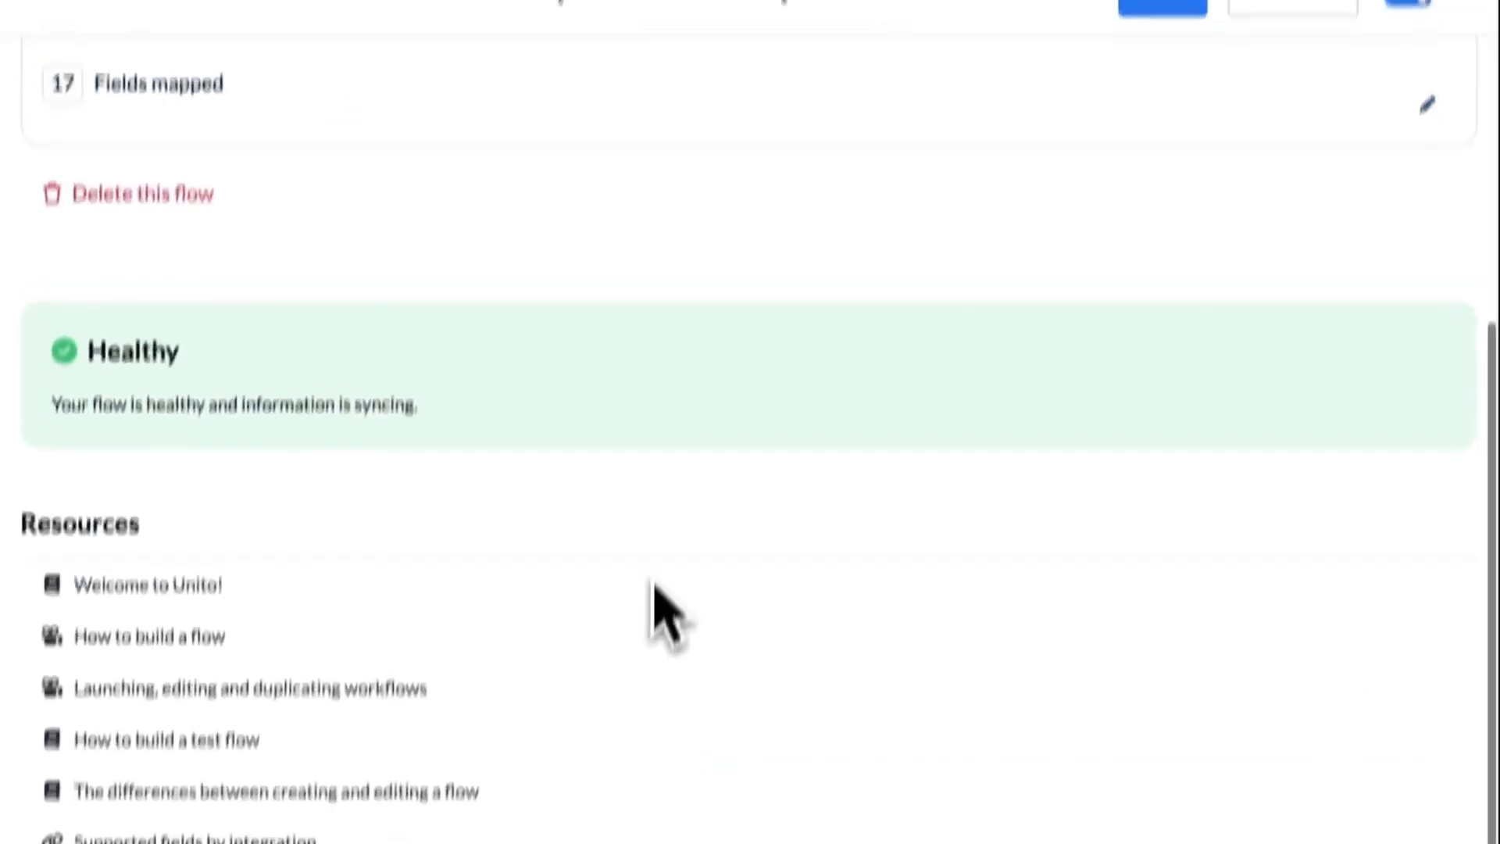